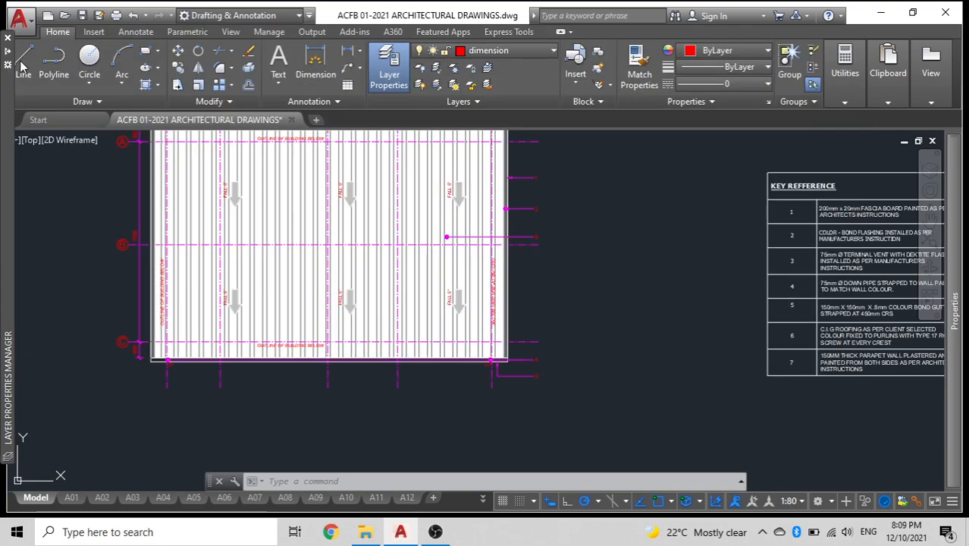
Step: Look over the architectural drawings in model space and examine the window elevations W1 to W5
{"action": "middle_click_drag", "start_coordinate": [286, 268], "coordinate": [175, 371]}
{"action": "scroll", "coordinate": [260, 227], "scroll_direction": "up", "scroll_amount": 6}
{"action": "scroll", "coordinate": [274, 235], "scroll_direction": "down", "scroll_amount": 6}
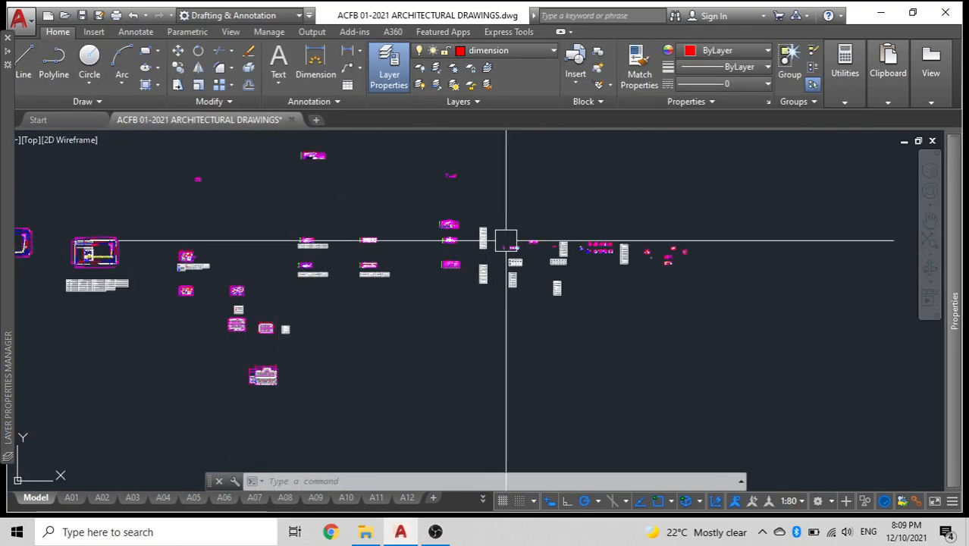
{"action": "scroll", "coordinate": [505, 238], "scroll_direction": "up", "scroll_amount": 5}
{"action": "scroll", "coordinate": [475, 234], "scroll_direction": "up", "scroll_amount": 8}
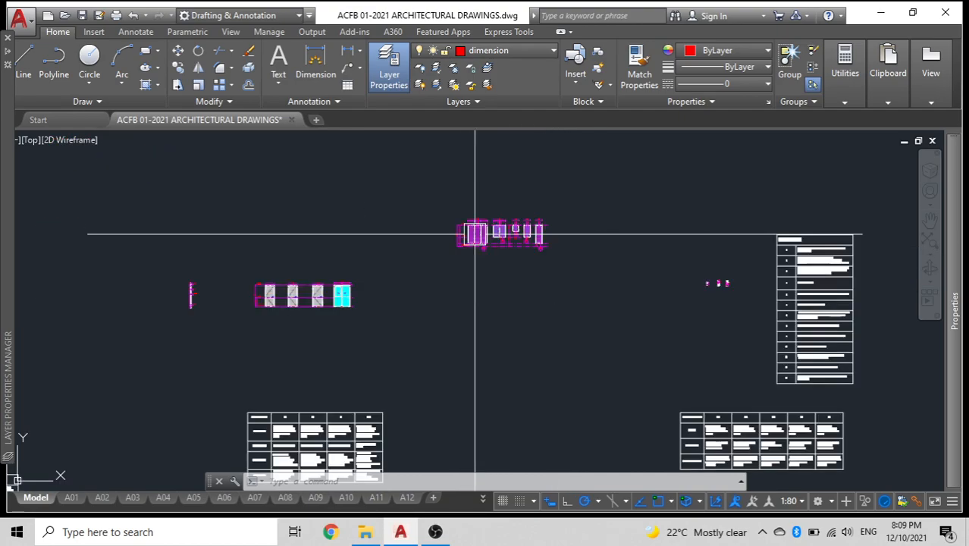
{"action": "scroll", "coordinate": [169, 345], "scroll_direction": "down", "scroll_amount": 2}
{"action": "scroll", "coordinate": [389, 282], "scroll_direction": "up", "scroll_amount": 6}
{"action": "mouse_move", "coordinate": [262, 288]}
{"action": "middle_mouse_down"}
{"action": "mouse_move", "coordinate": [320, 385]}
{"action": "mouse_move", "coordinate": [318, 401]}
{"action": "middle_mouse_up"}
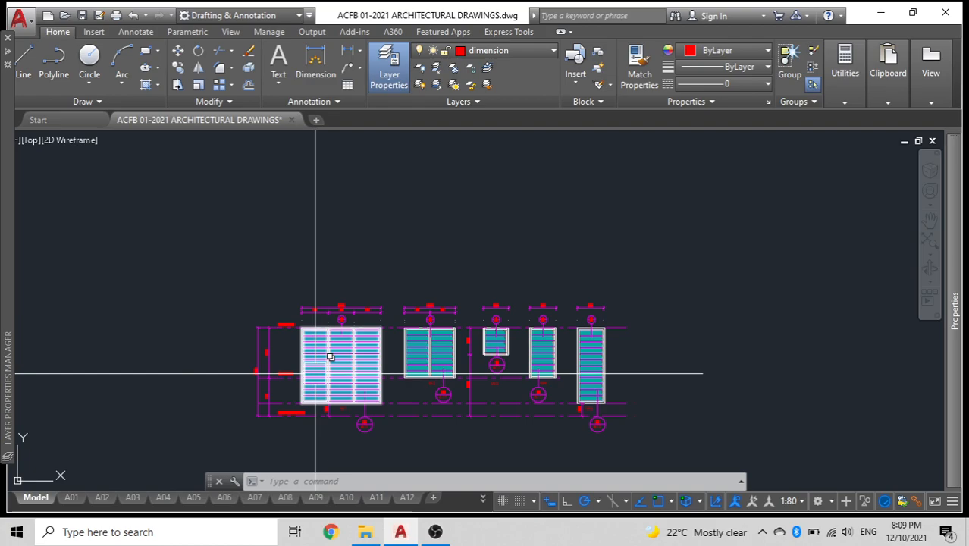
{"action": "scroll", "coordinate": [396, 369], "scroll_direction": "up", "scroll_amount": 4}
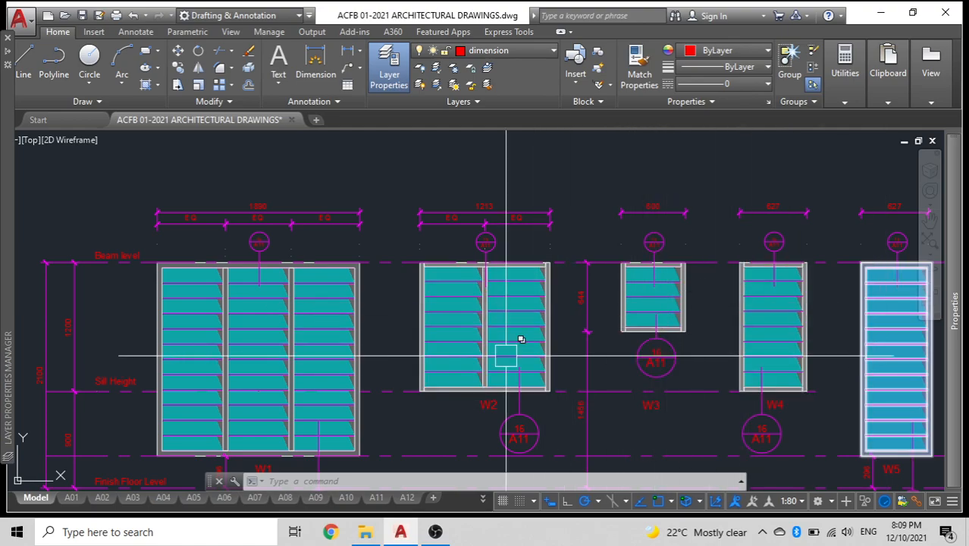
{"action": "scroll", "coordinate": [297, 322], "scroll_direction": "down", "scroll_amount": 3}
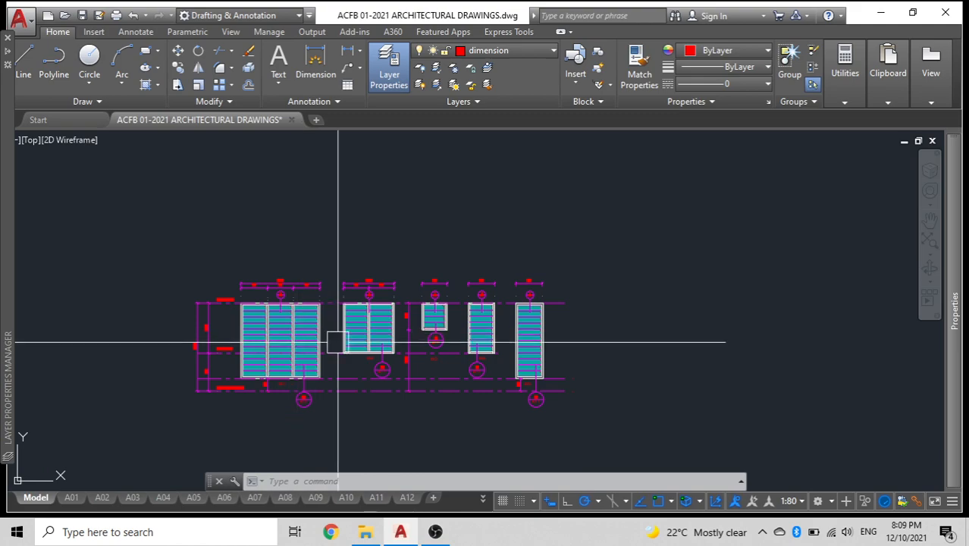
{"action": "middle_click_drag", "start_coordinate": [327, 300], "coordinate": [370, 391]}
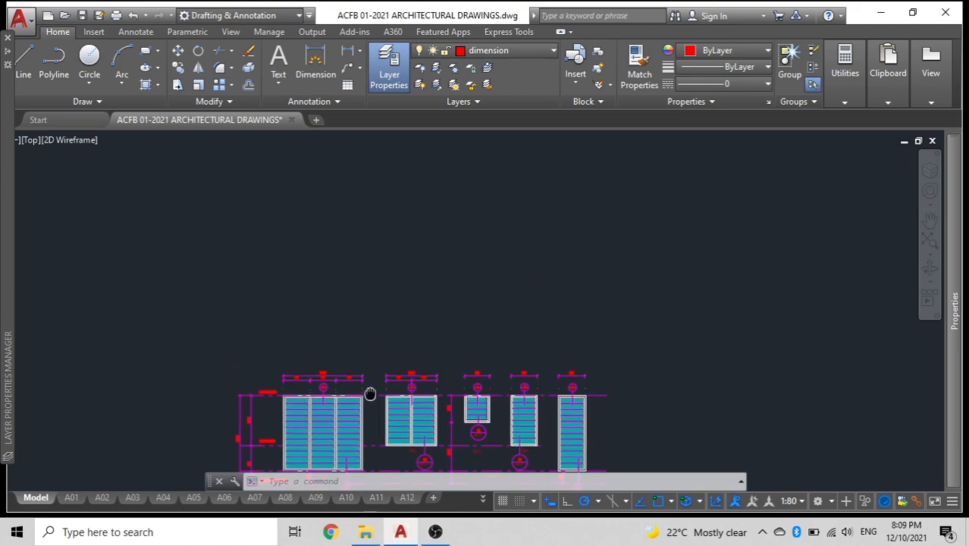
Step: Draw a horizontal construction line above the window elevations and delete the stray slanted construction line
{"action": "key", "text": "Return"}
{"action": "left_click", "coordinate": [316, 307]}
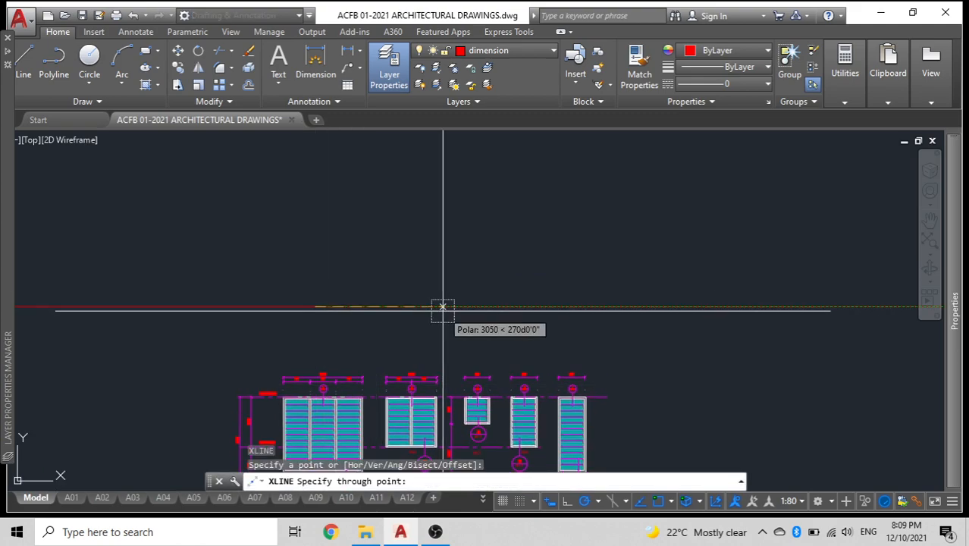
{"action": "left_click", "coordinate": [442, 307]}
{"action": "left_click", "coordinate": [304, 226]}
{"action": "key", "text": "Escape"}
{"action": "left_click", "coordinate": [316, 233]}
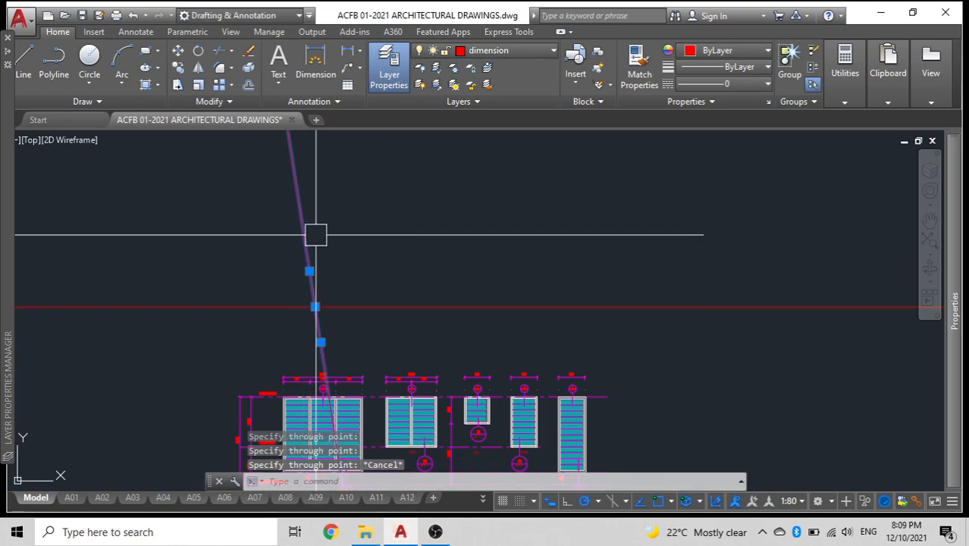
{"action": "key", "text": "Delete"}
Step: Draw a vertical construction line through the point where the horizontal construction line starts above window W1
{"action": "type", "text": "xl"}
{"action": "key", "text": "Return"}
{"action": "left_click", "coordinate": [315, 307]}
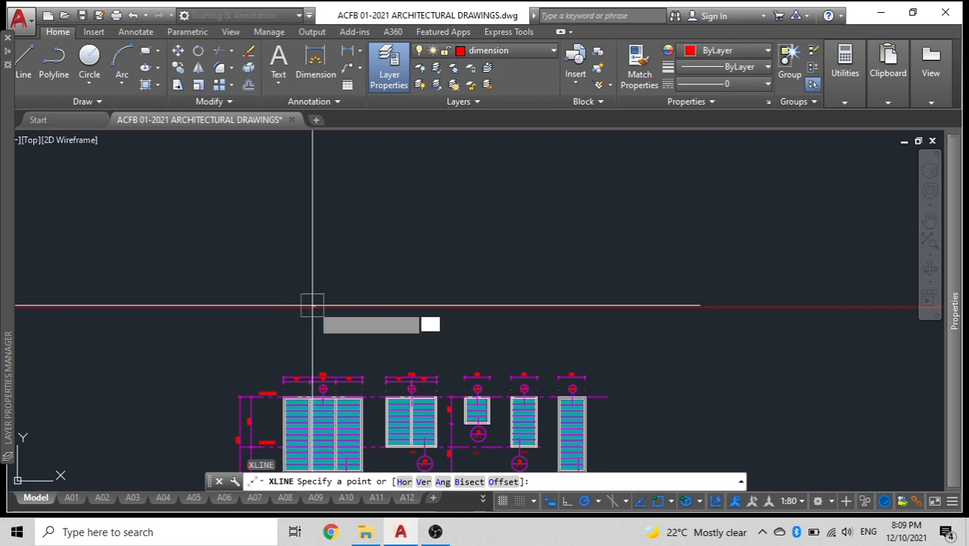
{"action": "left_click", "coordinate": [316, 234]}
{"action": "key", "text": "Escape"}
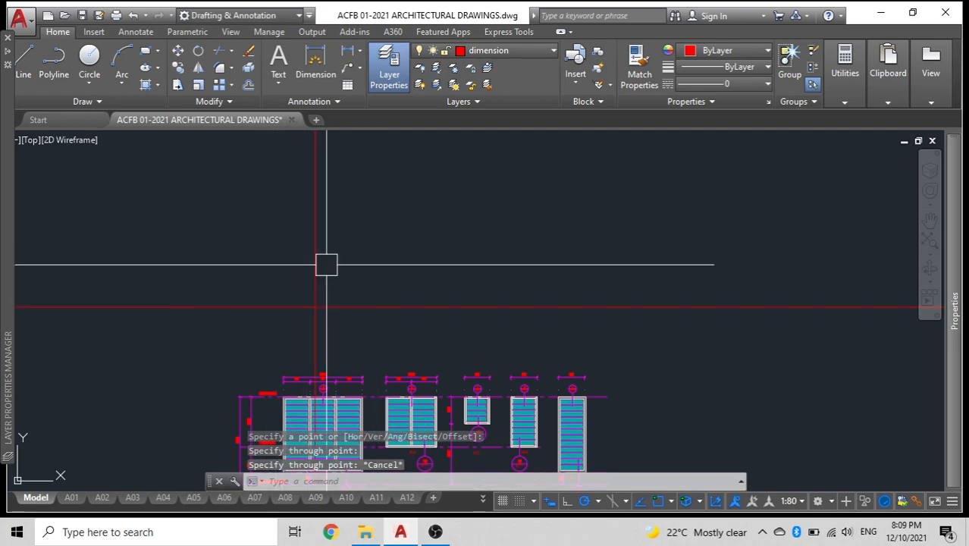
Step: Offset the vertical construction line 1200 to its right-hand side
{"action": "type", "text": "o"}
{"action": "key", "text": "Return"}
{"action": "middle_click_drag", "start_coordinate": [339, 264], "coordinate": [343, 210]}
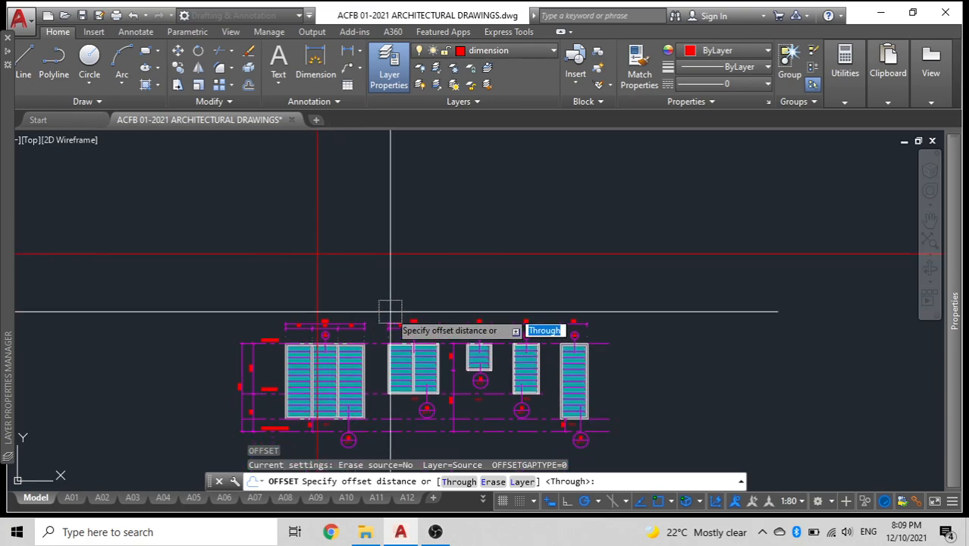
{"action": "scroll", "coordinate": [396, 318], "scroll_direction": "up", "scroll_amount": 4}
{"action": "scroll", "coordinate": [438, 327], "scroll_direction": "down", "scroll_amount": 4}
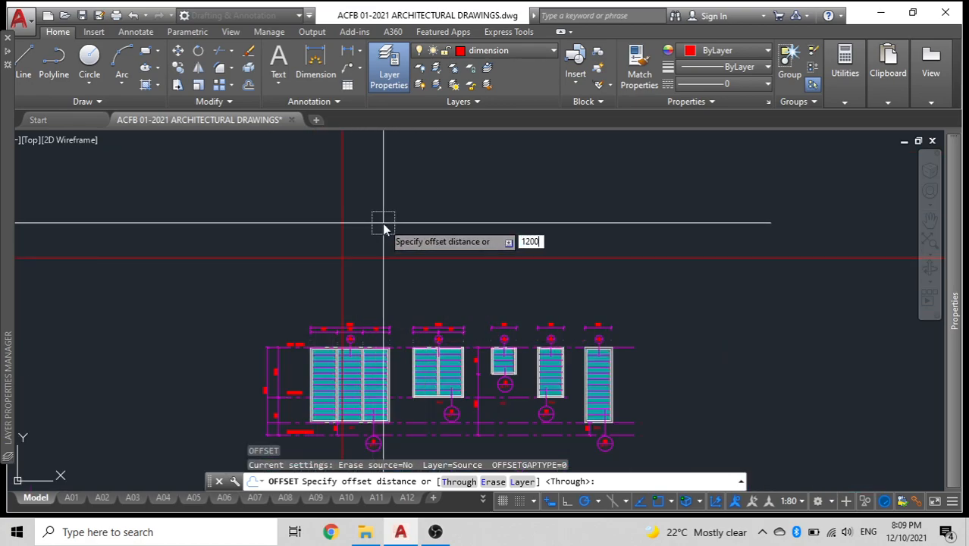
{"action": "type", "text": "1200"}
{"action": "key", "text": "Return"}
{"action": "key", "text": "Escape"}
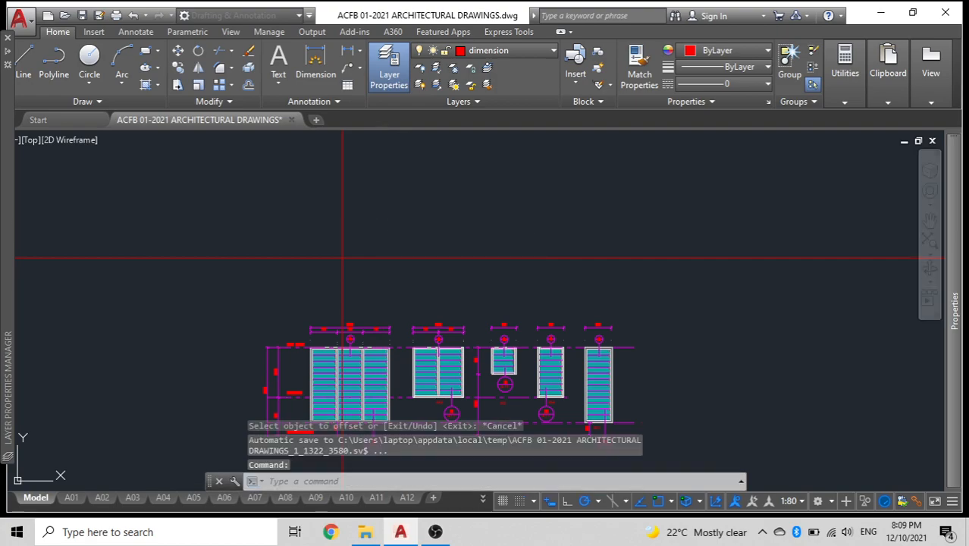
{"action": "key", "text": "Return"}
{"action": "key", "text": "Return"}
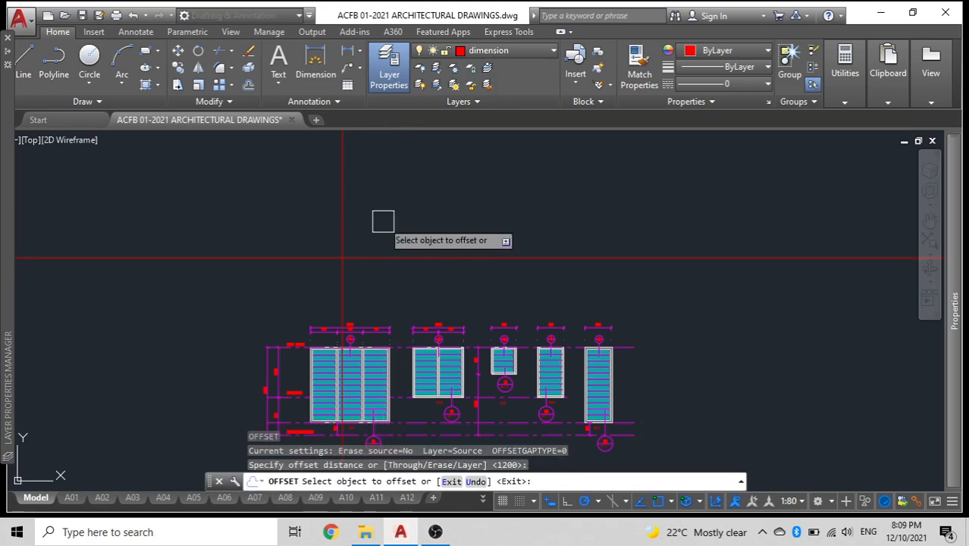
{"action": "left_click", "coordinate": [336, 223]}
{"action": "left_click", "coordinate": [426, 232]}
{"action": "key", "text": "Escape"}
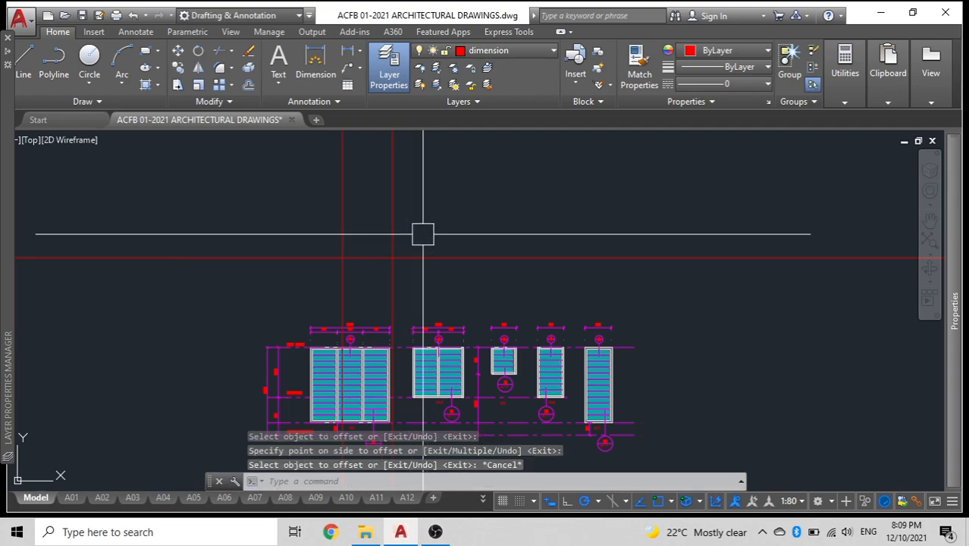
Step: Offset the horizontal construction line 45 upward
{"action": "key", "text": "Return"}
{"action": "scroll", "coordinate": [398, 258], "scroll_direction": "up", "scroll_amount": 4}
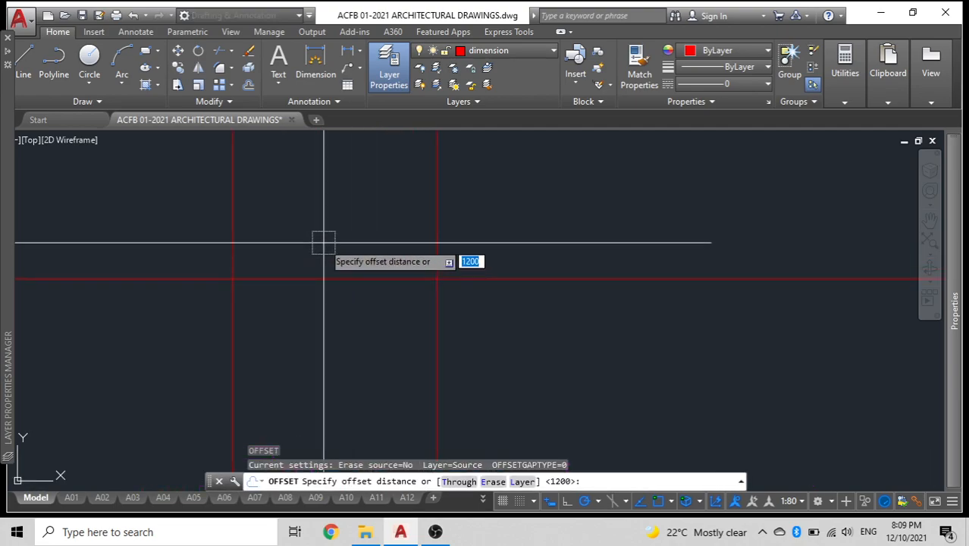
{"action": "type", "text": "45"}
{"action": "key", "text": "Return"}
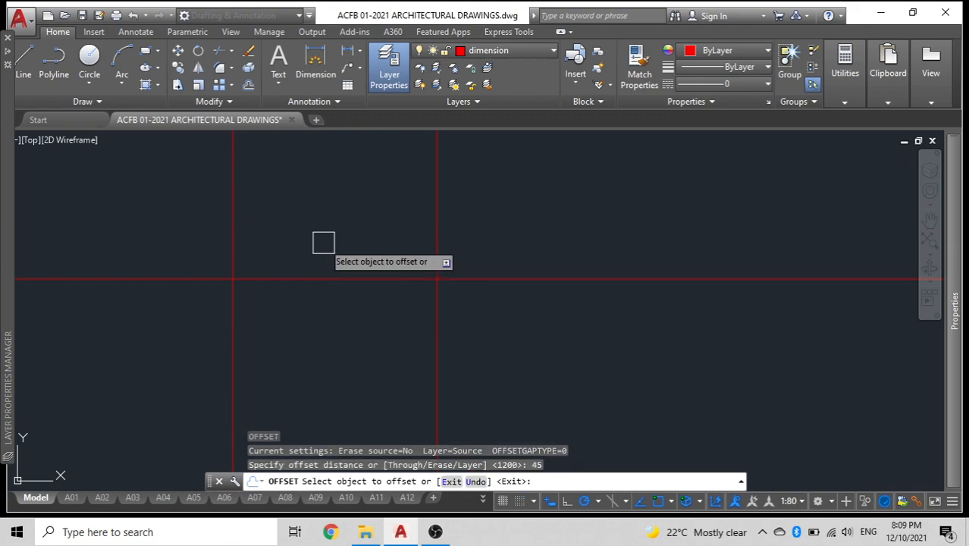
{"action": "left_click", "coordinate": [315, 278]}
{"action": "left_click", "coordinate": [309, 229]}
{"action": "key", "text": "Escape"}
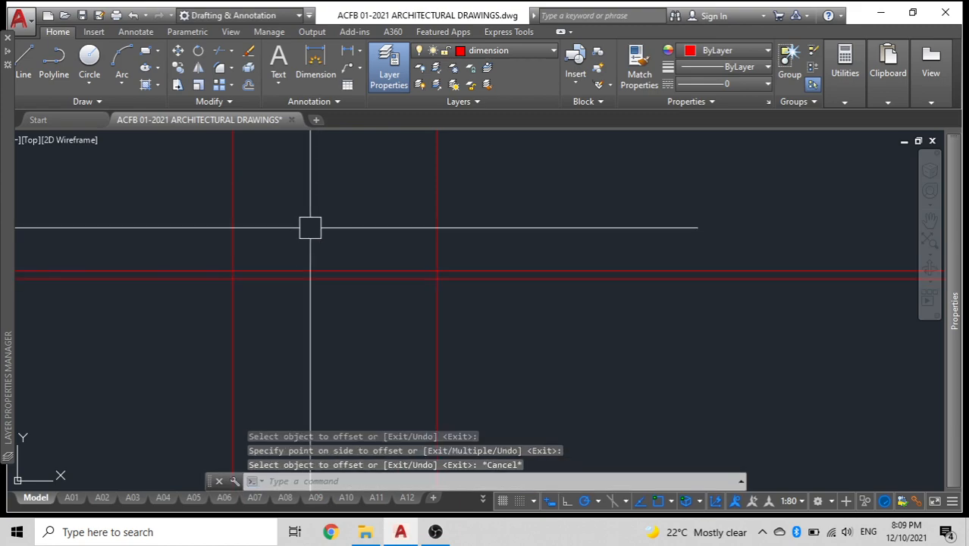
Step: Offset the upper of the two horizontal construction lines 1144 upward
{"action": "key", "text": "Return"}
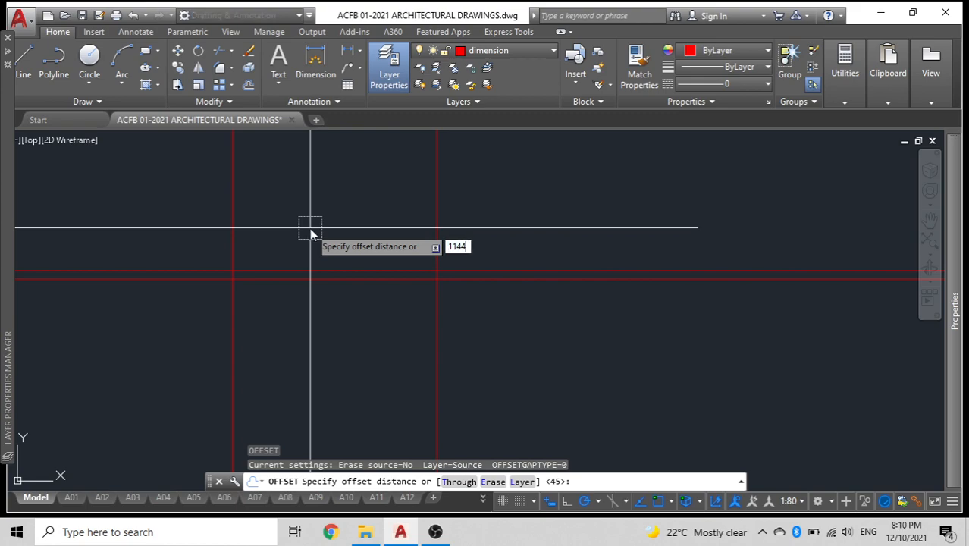
{"action": "key", "text": "Return"}
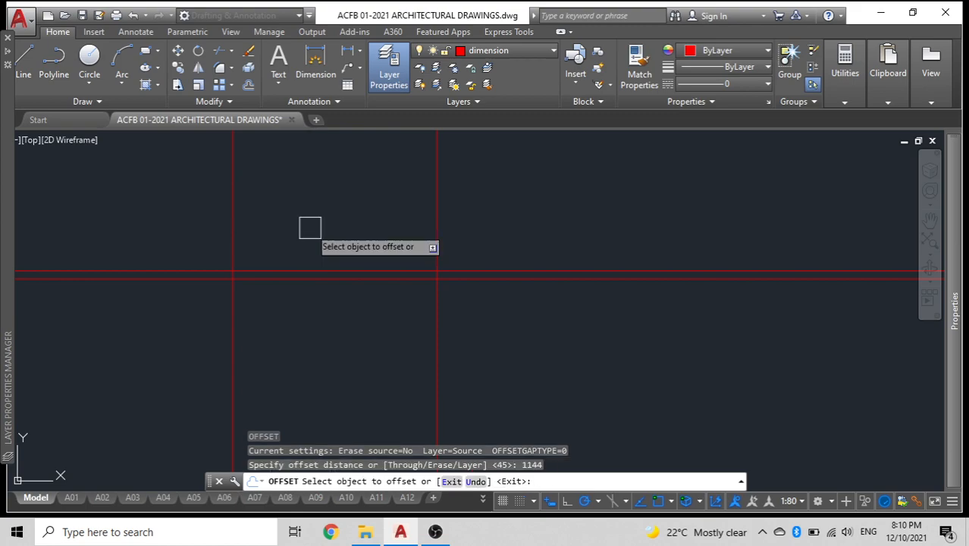
{"action": "left_click", "coordinate": [307, 270]}
{"action": "left_click", "coordinate": [306, 204]}
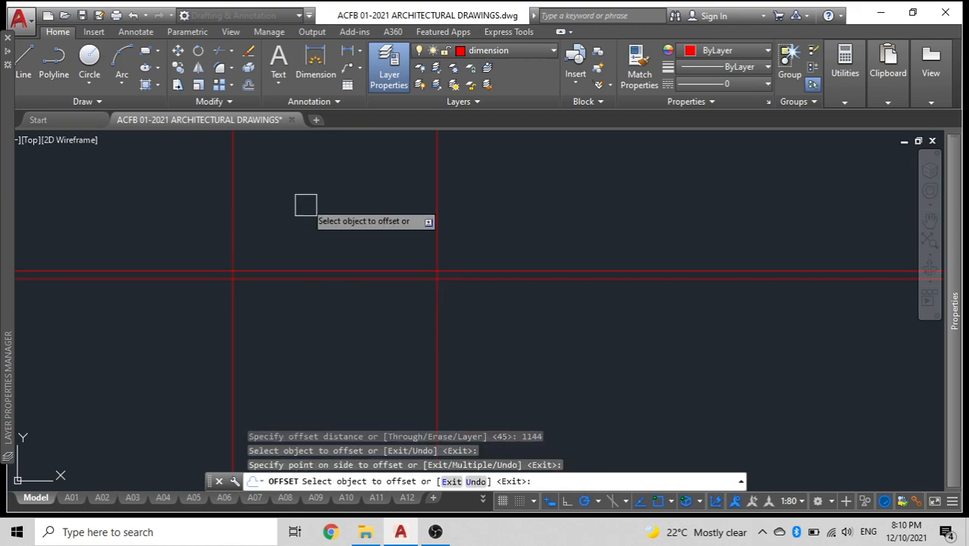
{"action": "key", "text": "Escape"}
Step: Offset the topmost horizontal construction line a further 45 upward
{"action": "key", "text": "Return"}
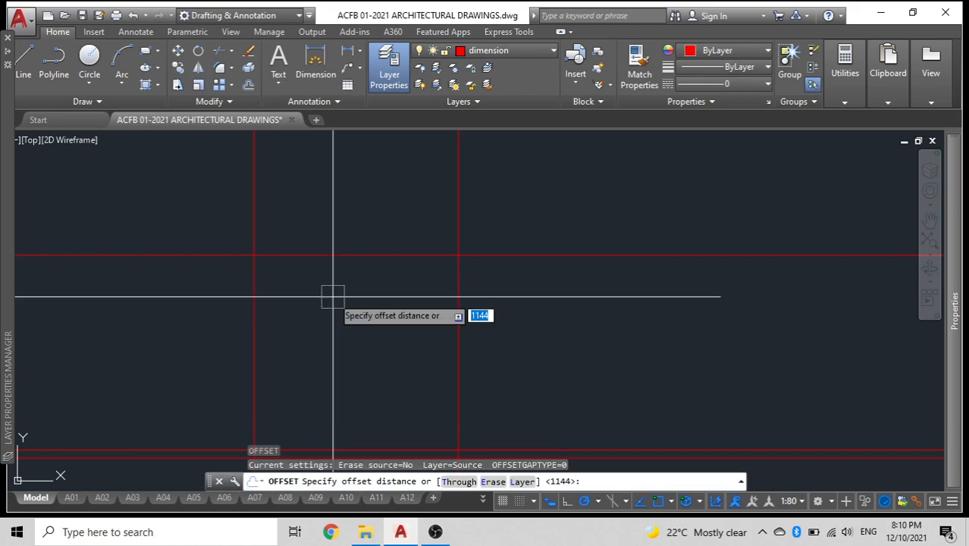
{"action": "key", "text": "Return"}
{"action": "left_click", "coordinate": [336, 255]}
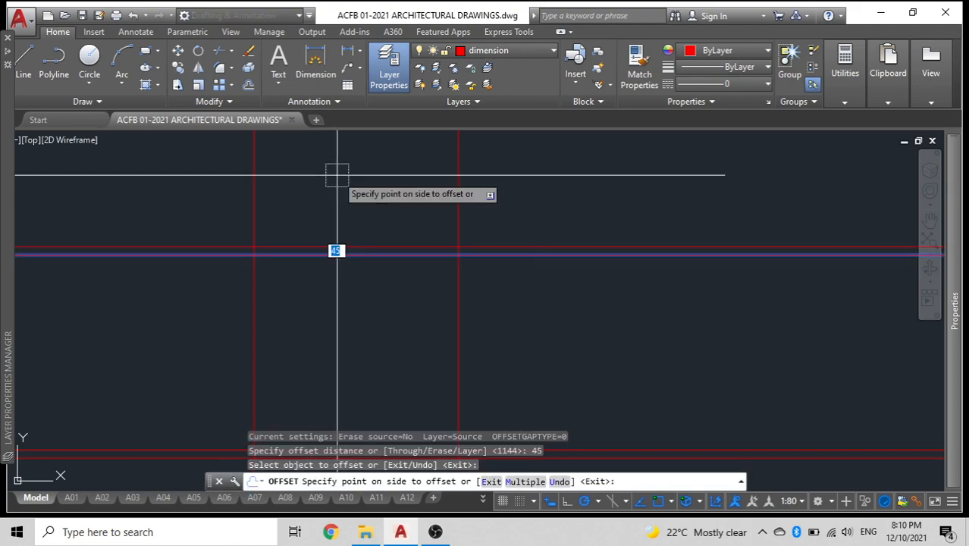
{"action": "left_click", "coordinate": [337, 180]}
{"action": "key", "text": "Escape"}
Step: Draw a rectangle between the outermost construction line intersections, from the upper-left to the lower-right one
{"action": "middle_click_drag", "start_coordinate": [338, 273], "coordinate": [316, 188]}
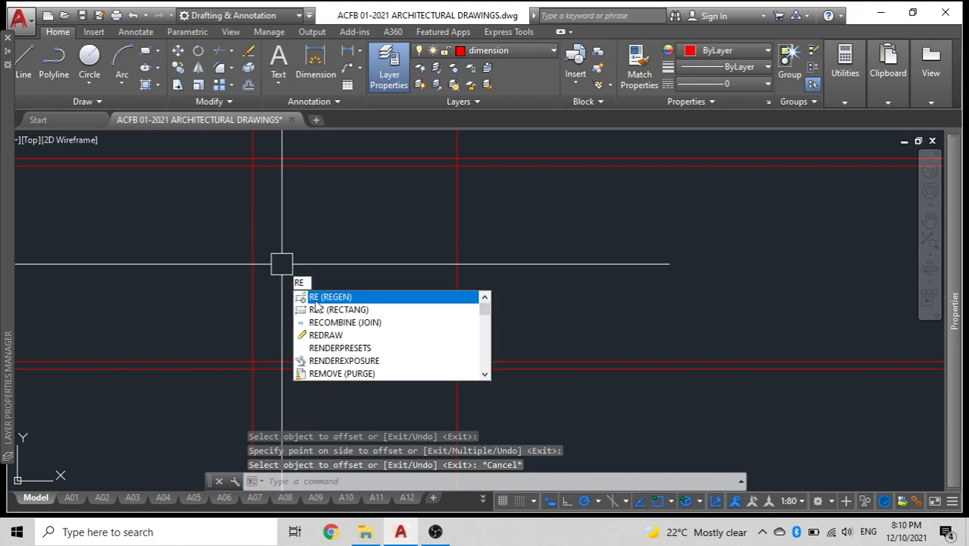
{"action": "left_click", "coordinate": [334, 309]}
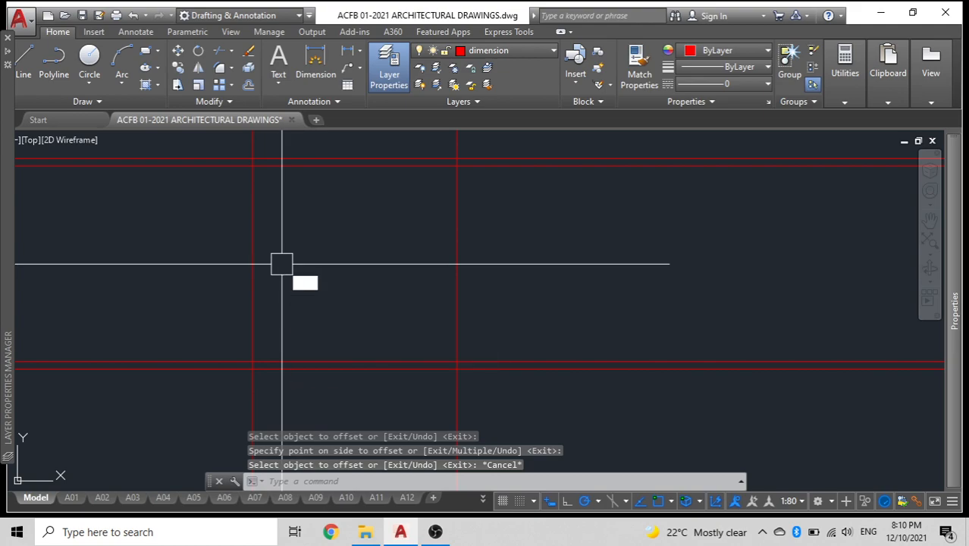
{"action": "left_click", "coordinate": [257, 162]}
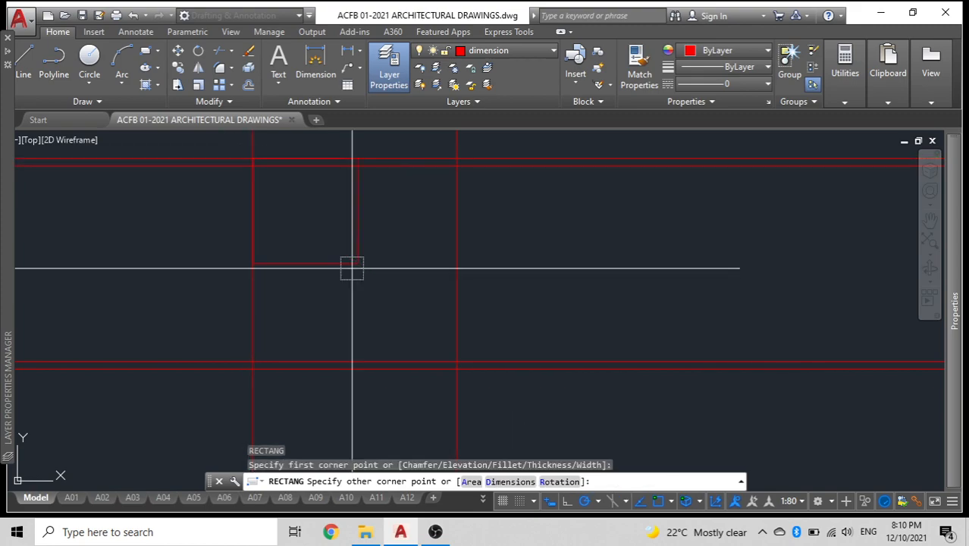
{"action": "left_click", "coordinate": [462, 369]}
Step: Offset the rectangle 45 inward to form the inner edge of the frame
{"action": "type", "text": "o"}
{"action": "key", "text": "Return"}
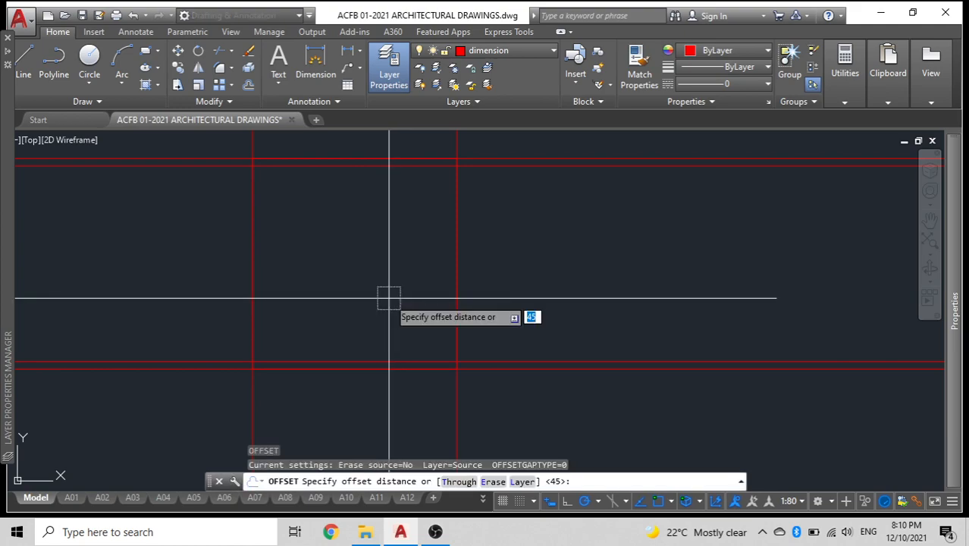
{"action": "key", "text": "Return"}
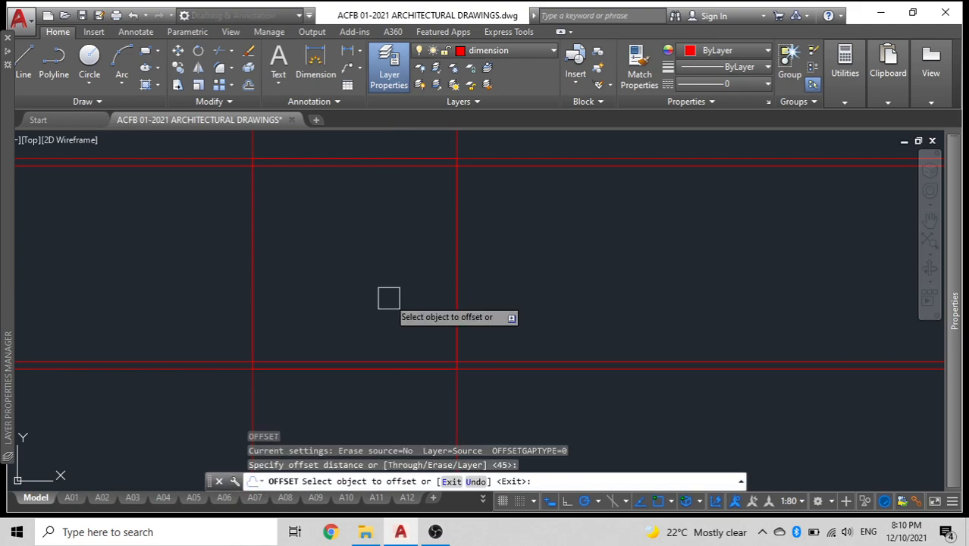
{"action": "left_click", "coordinate": [254, 277]}
{"action": "left_click", "coordinate": [332, 339]}
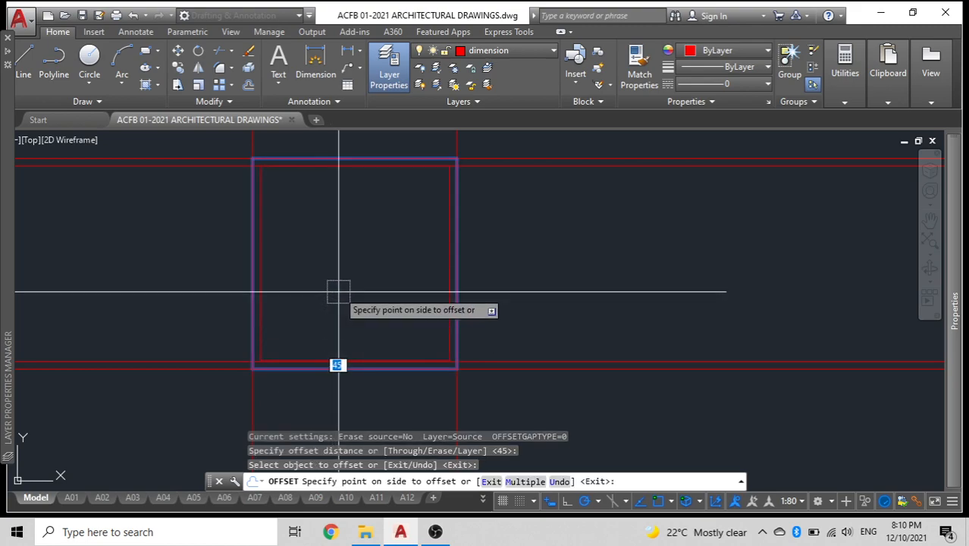
{"action": "left_click", "coordinate": [344, 287]}
{"action": "key", "text": "Escape"}
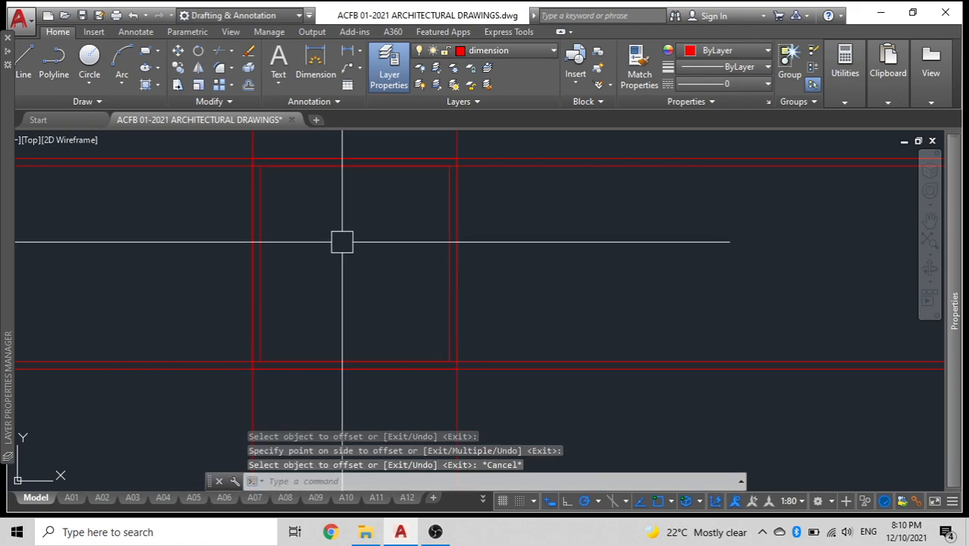
Step: Delete the four horizontal construction lines and the left vertical construction line around the frame
{"action": "left_click", "coordinate": [602, 401]}
{"action": "middle_click_drag", "start_coordinate": [566, 207], "coordinate": [571, 287]}
{"action": "left_click", "coordinate": [552, 204]}
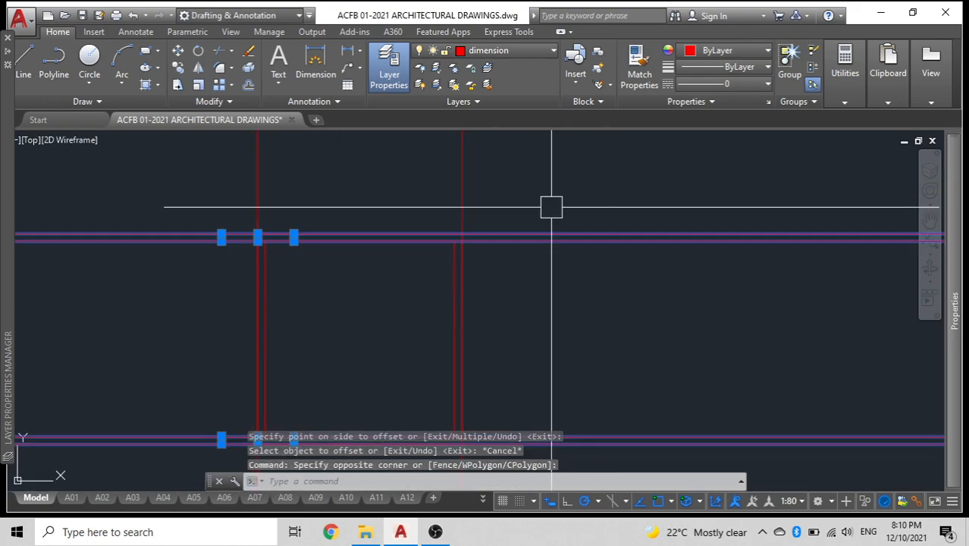
{"action": "key", "text": "Delete"}
{"action": "left_click", "coordinate": [299, 209]}
{"action": "left_click", "coordinate": [150, 187]}
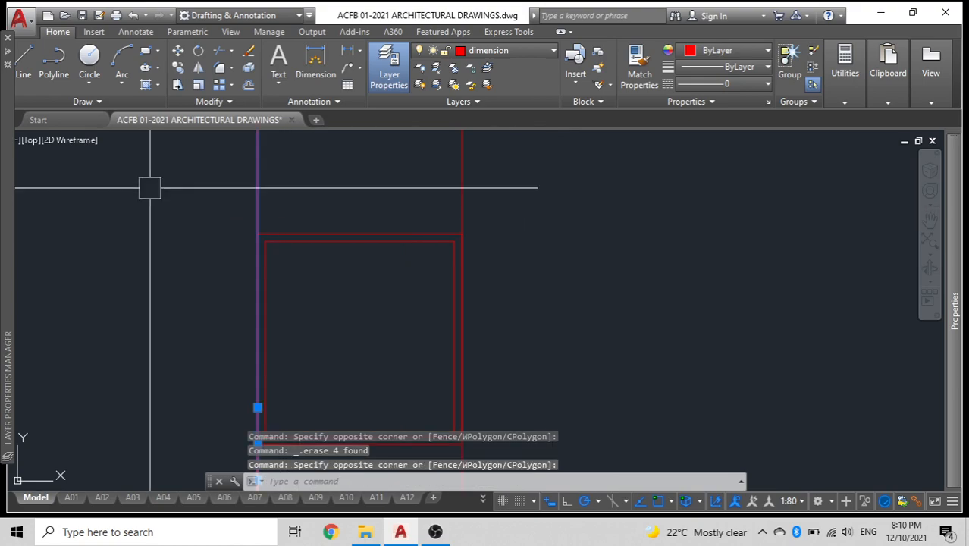
{"action": "key", "text": "Delete"}
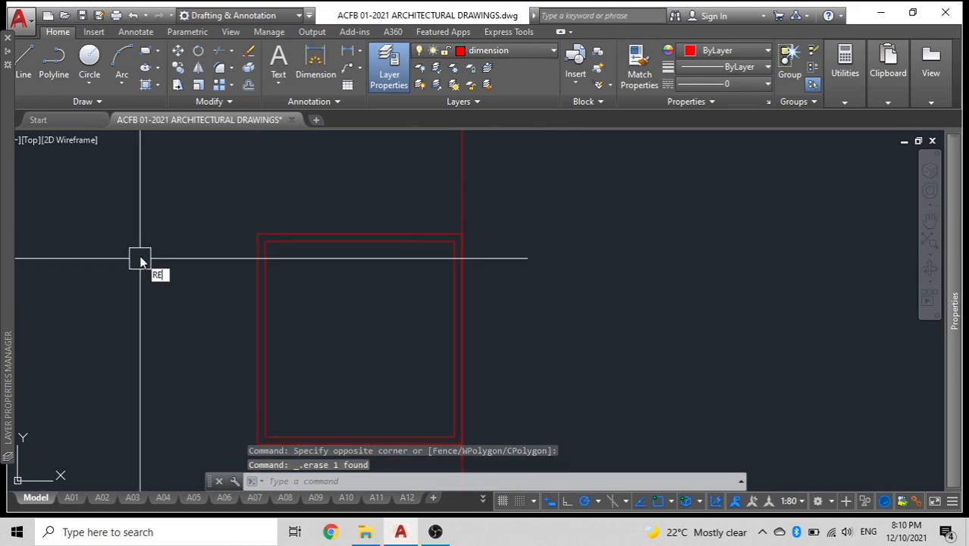
Step: Draw a narrow rectangle for the frame's left member, from the inner upper-left corner to the outer edge level with the inner lower-left corner
{"action": "type", "text": "rec"}
{"action": "key", "text": "Return"}
{"action": "left_click", "coordinate": [266, 241]}
{"action": "middle_click_drag", "start_coordinate": [220, 366], "coordinate": [234, 208]}
{"action": "scroll", "coordinate": [265, 278], "scroll_direction": "up", "scroll_amount": 4}
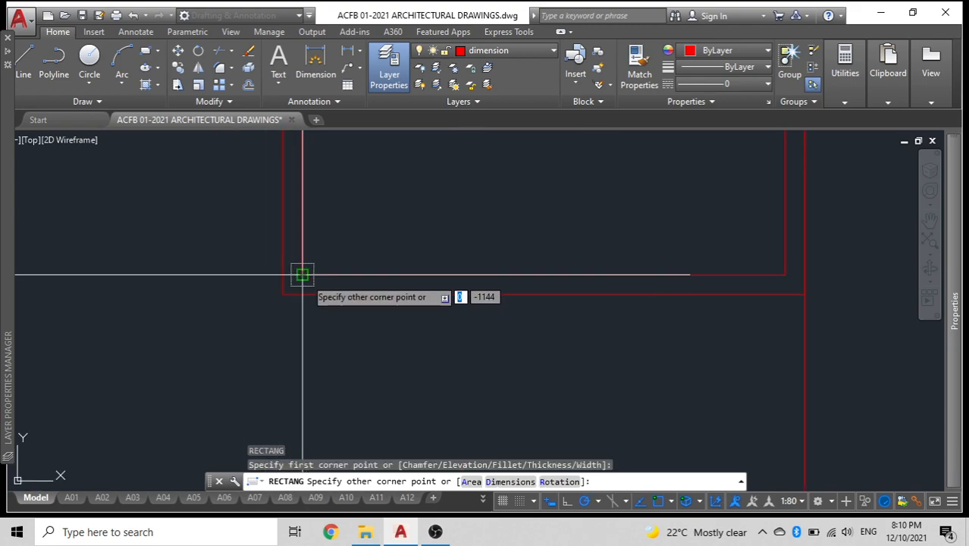
{"action": "left_click", "coordinate": [283, 274]}
{"action": "left_click", "coordinate": [293, 275]}
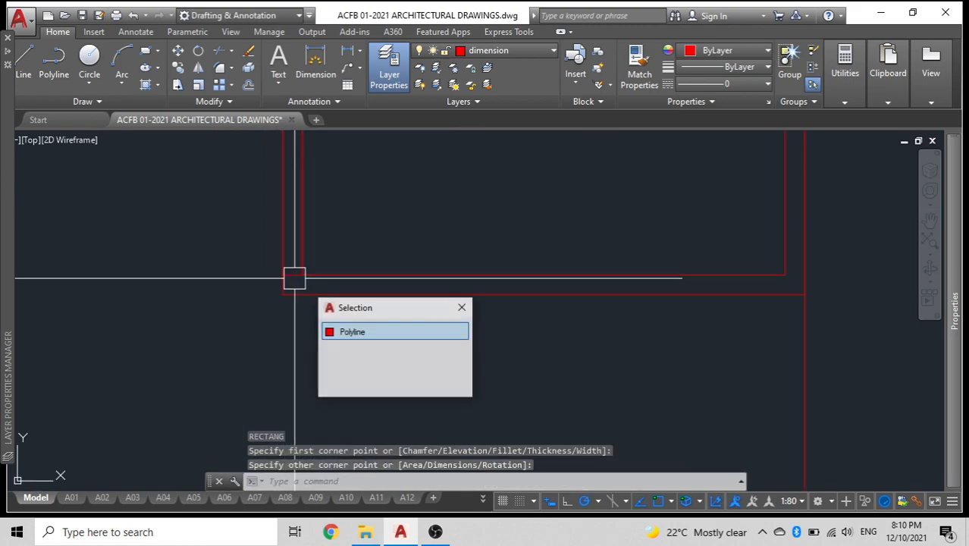
Step: Move the narrow rectangle by its lower edge's midpoint to the midpoint of the frame's inner lower edge, as the centre mullion
{"action": "type", "text": "m"}
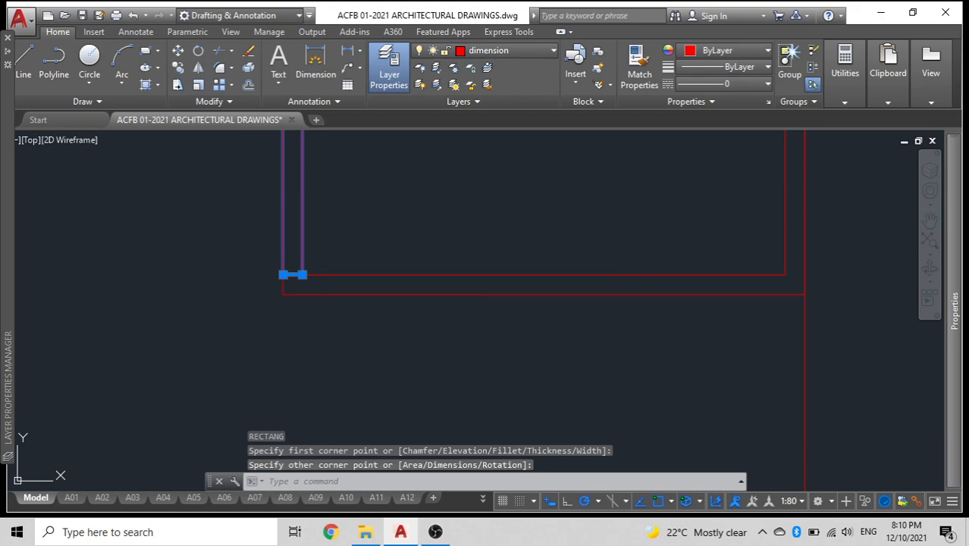
{"action": "key", "text": "Return"}
{"action": "scroll", "coordinate": [274, 277], "scroll_direction": "up", "scroll_amount": 4}
{"action": "left_click", "coordinate": [320, 270]}
{"action": "scroll", "coordinate": [244, 295], "scroll_direction": "down", "scroll_amount": 4}
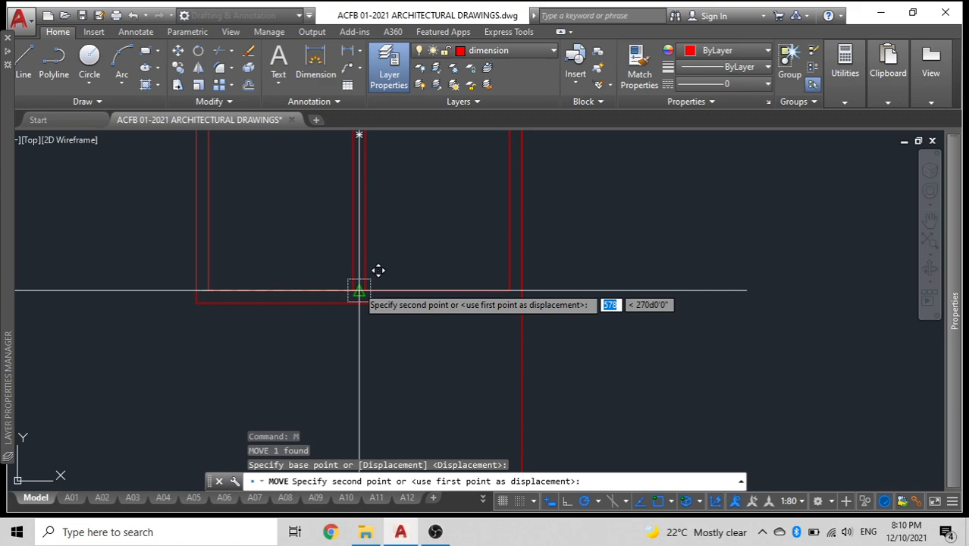
{"action": "scroll", "coordinate": [357, 269], "scroll_direction": "down", "scroll_amount": 3}
{"action": "key", "text": "Escape"}
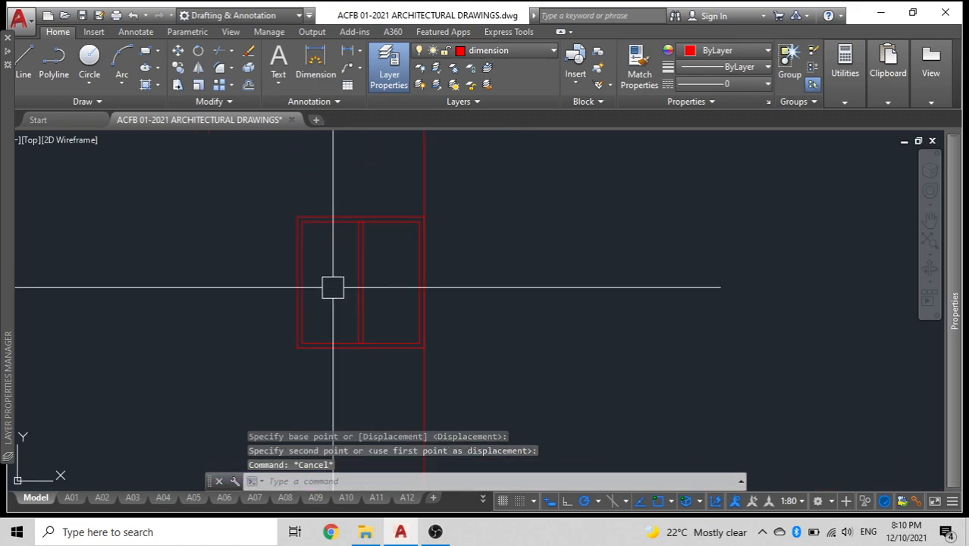
Step: Delete the remaining vertical construction line along the frame's right side
{"action": "left_click", "coordinate": [484, 182]}
{"action": "left_click", "coordinate": [315, 148]}
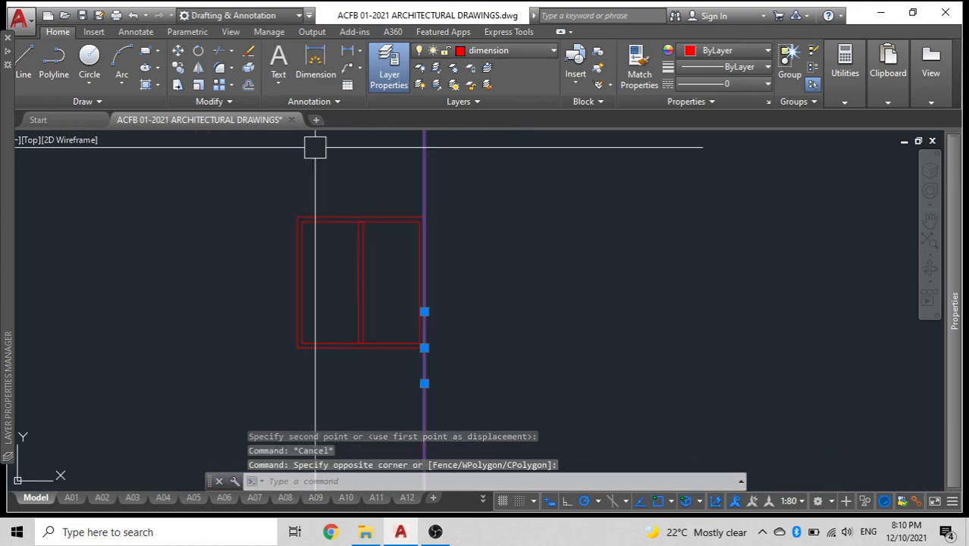
{"action": "key", "text": "Delete"}
Step: Assign all rectangles of the window frame to the WINDOW layer
{"action": "left_click", "coordinate": [480, 411]}
{"action": "left_click", "coordinate": [244, 161]}
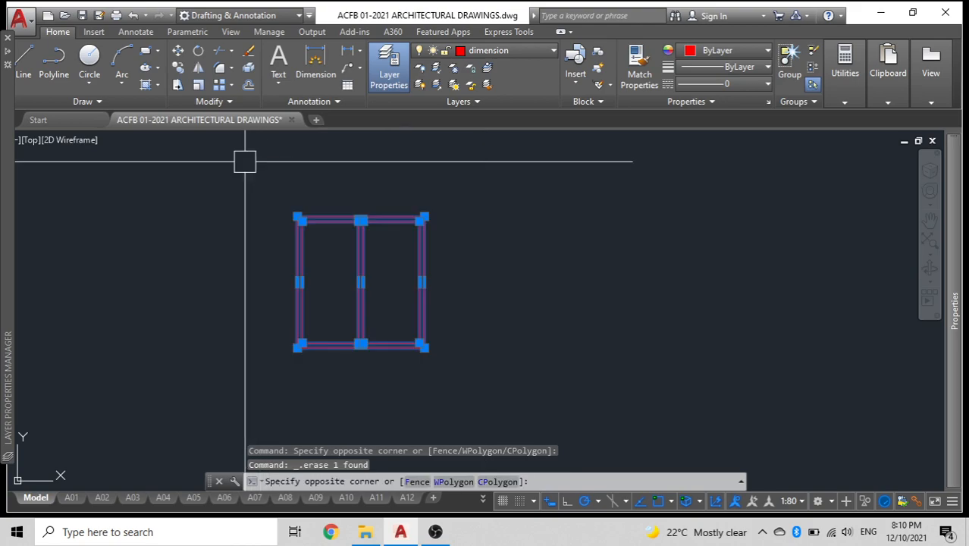
{"action": "left_click", "coordinate": [526, 51]}
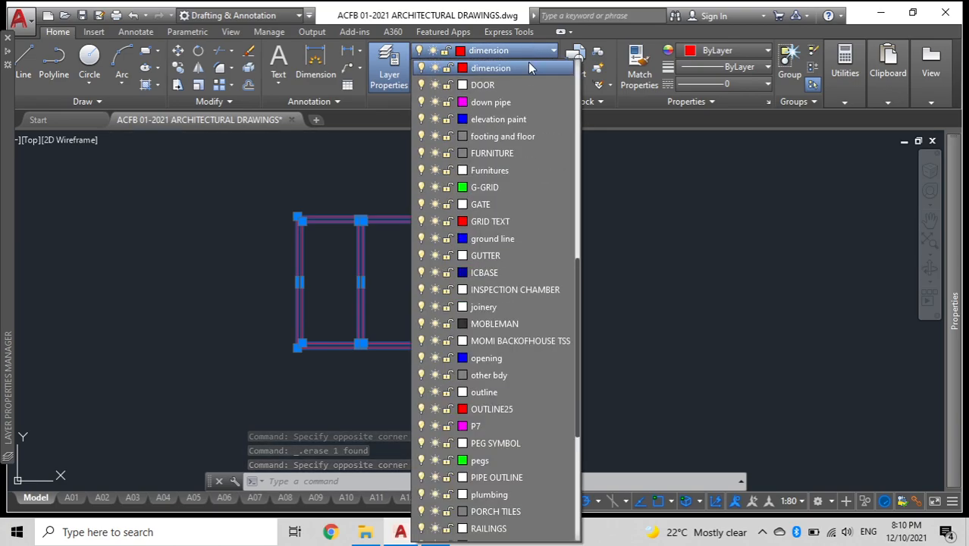
{"action": "scroll", "coordinate": [485, 289], "scroll_direction": "up", "scroll_amount": 5}
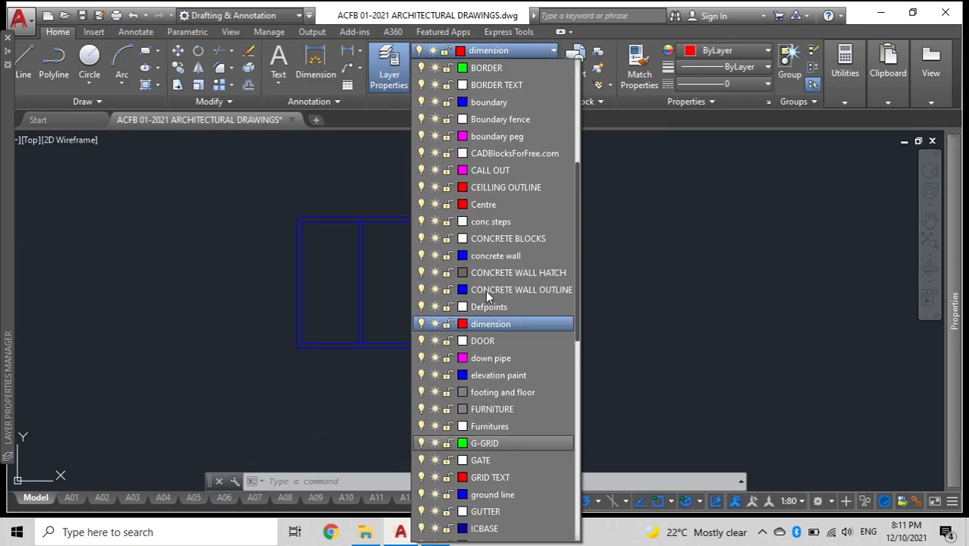
{"action": "scroll", "coordinate": [486, 290], "scroll_direction": "down", "scroll_amount": 3}
{"action": "scroll", "coordinate": [486, 289], "scroll_direction": "down", "scroll_amount": 3}
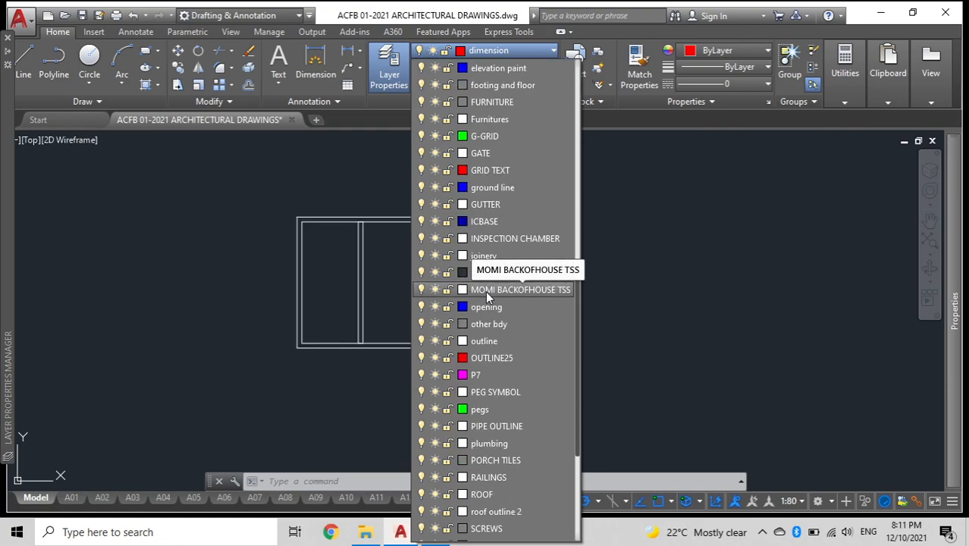
{"action": "scroll", "coordinate": [480, 287], "scroll_direction": "up", "scroll_amount": 4}
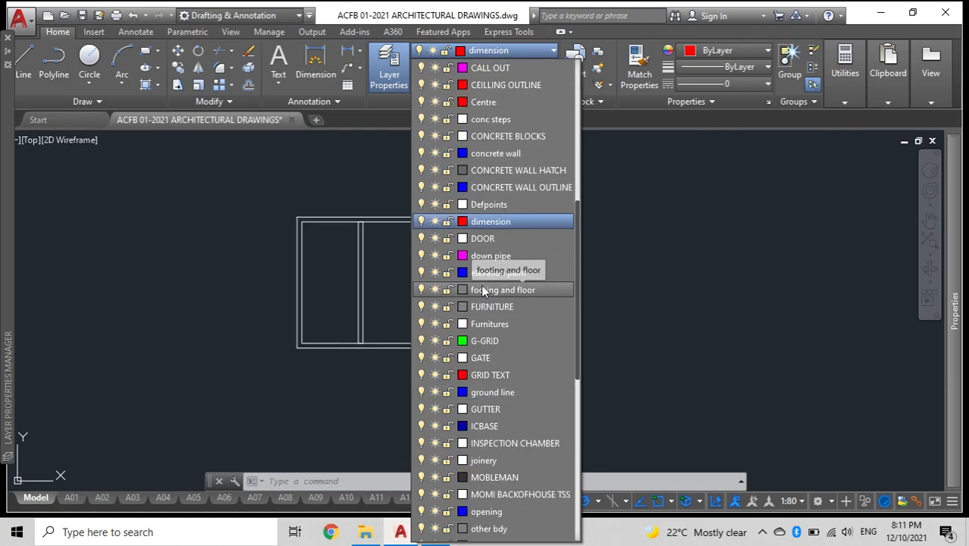
{"action": "scroll", "coordinate": [486, 258], "scroll_direction": "down", "scroll_amount": 8}
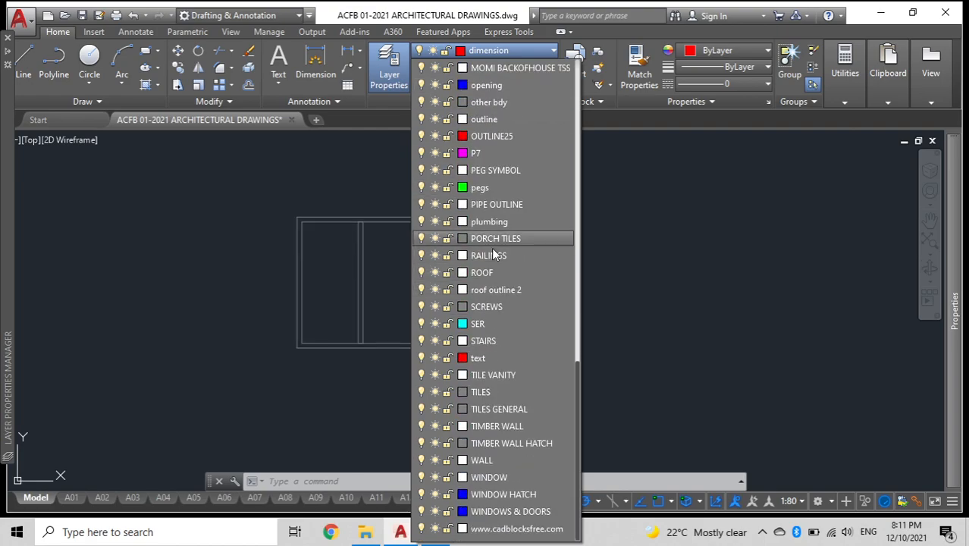
{"action": "left_click", "coordinate": [506, 479]}
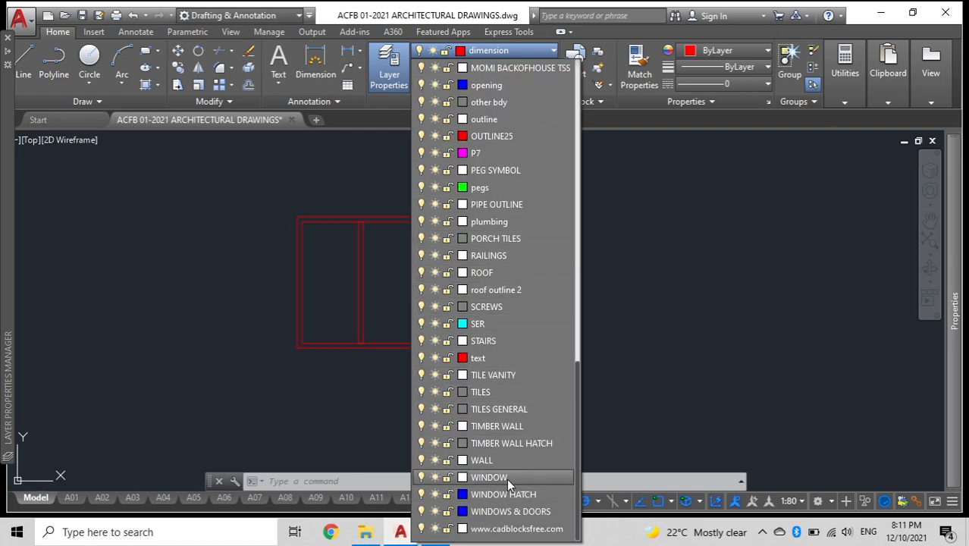
{"action": "left_click", "coordinate": [468, 342]}
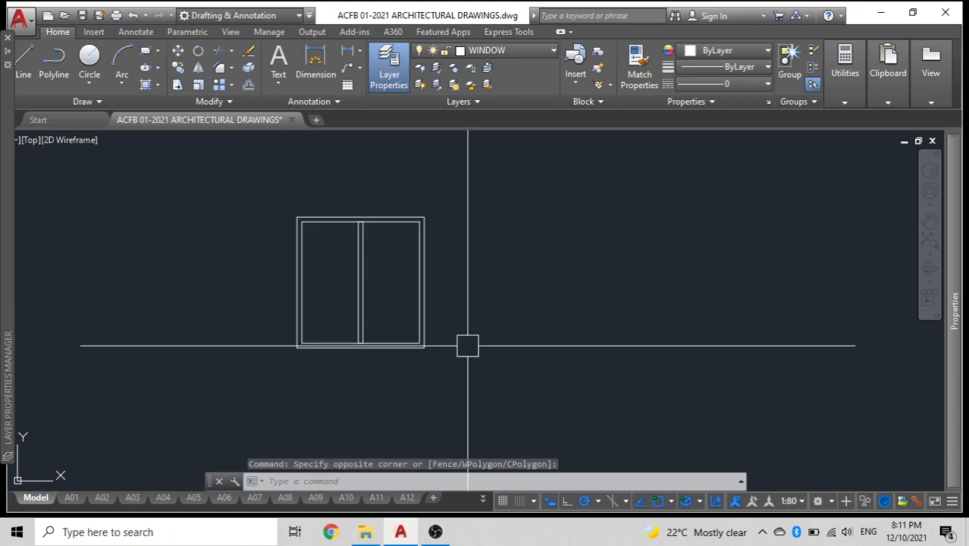
{"action": "key", "text": "Escape"}
Step: Fill the area between the frame's outer and inner edges with a solid hatch in colour 99,100,102
{"action": "scroll", "coordinate": [254, 217], "scroll_direction": "up", "scroll_amount": 5}
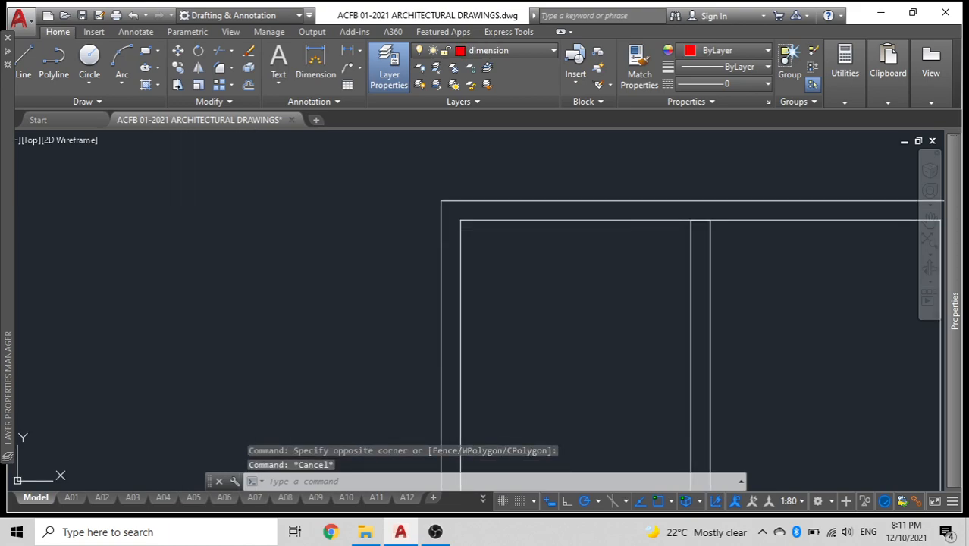
{"action": "type", "text": "h"}
{"action": "key", "text": "Return"}
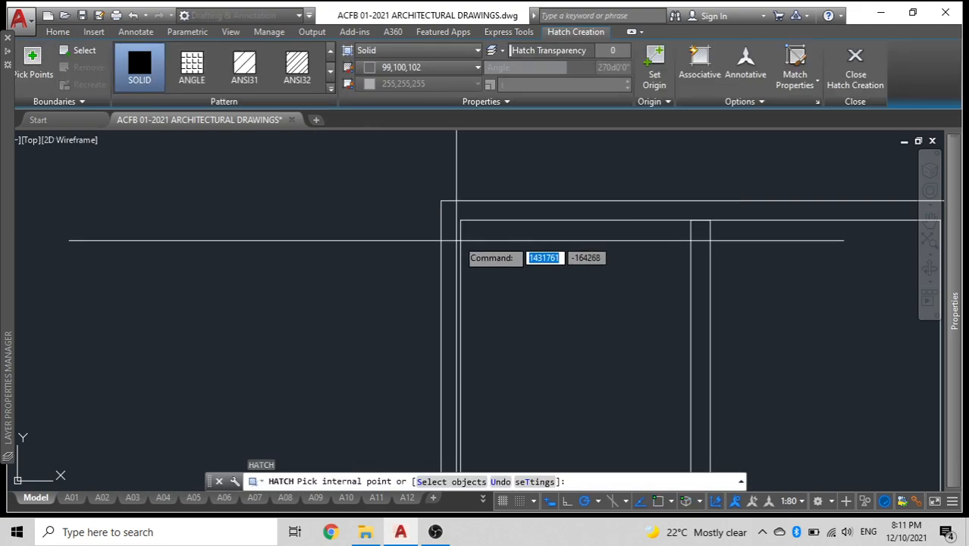
{"action": "left_click", "coordinate": [453, 215]}
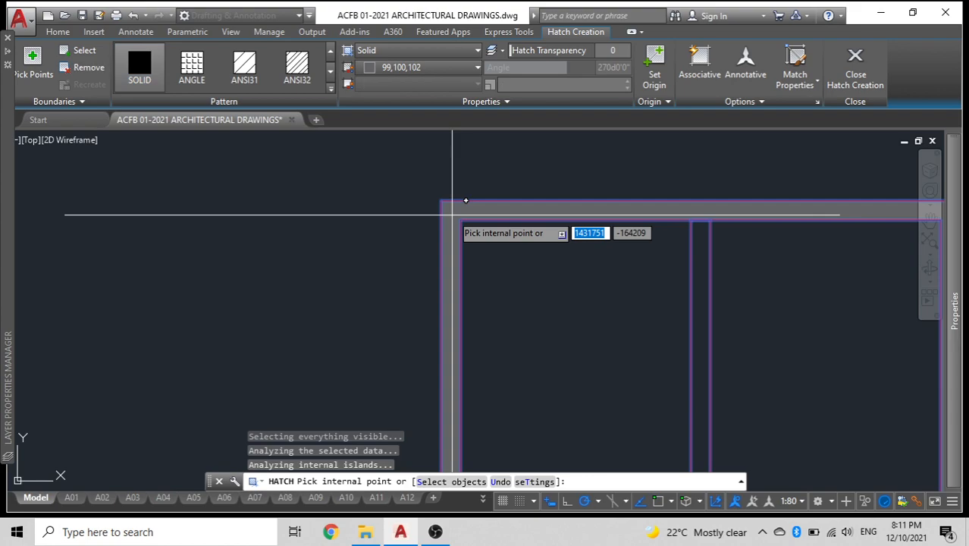
{"action": "left_click", "coordinate": [706, 245]}
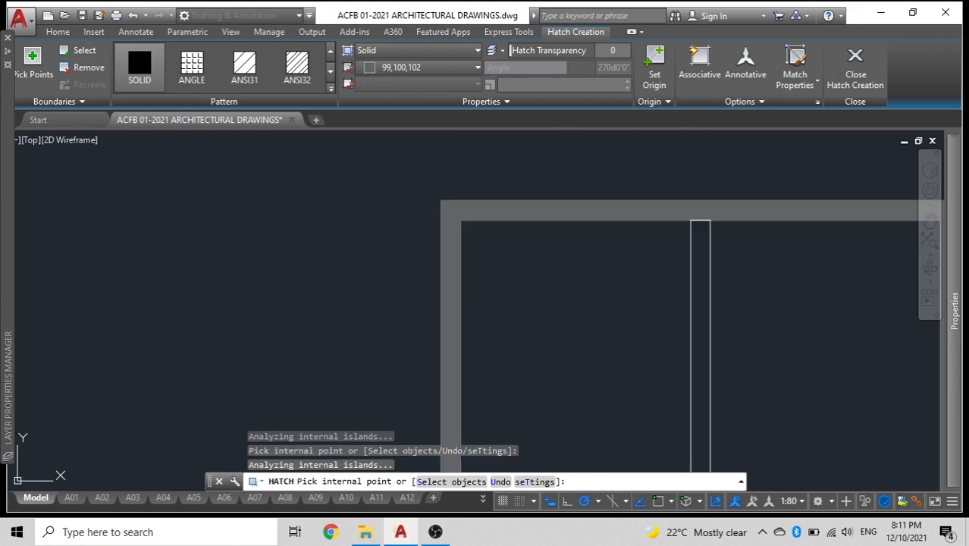
{"action": "key", "text": "Escape"}
Step: Send the frame's solid hatch to the back of the draw order so the outlines lie above it
{"action": "scroll", "coordinate": [421, 163], "scroll_direction": "down", "scroll_amount": 2}
{"action": "scroll", "coordinate": [428, 203], "scroll_direction": "up", "scroll_amount": 2}
{"action": "left_click", "coordinate": [431, 205]}
{"action": "type", "text": "dr"}
{"action": "key", "text": "Return"}
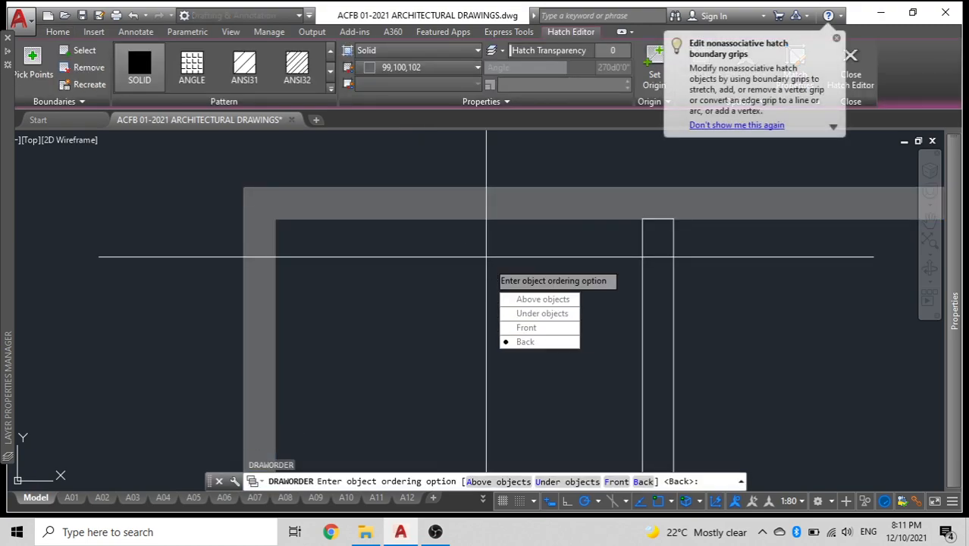
{"action": "left_click", "coordinate": [506, 341]}
{"action": "scroll", "coordinate": [425, 235], "scroll_direction": "down", "scroll_amount": 3}
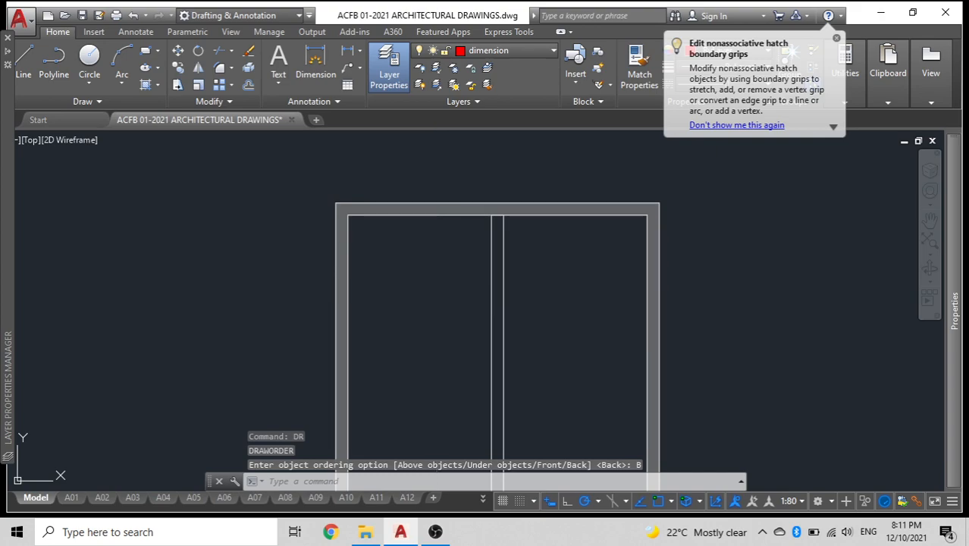
Step: Fill the centre mullion with the same solid hatch in colour 99,100,102
{"action": "type", "text": "h"}
{"action": "key", "text": "Return"}
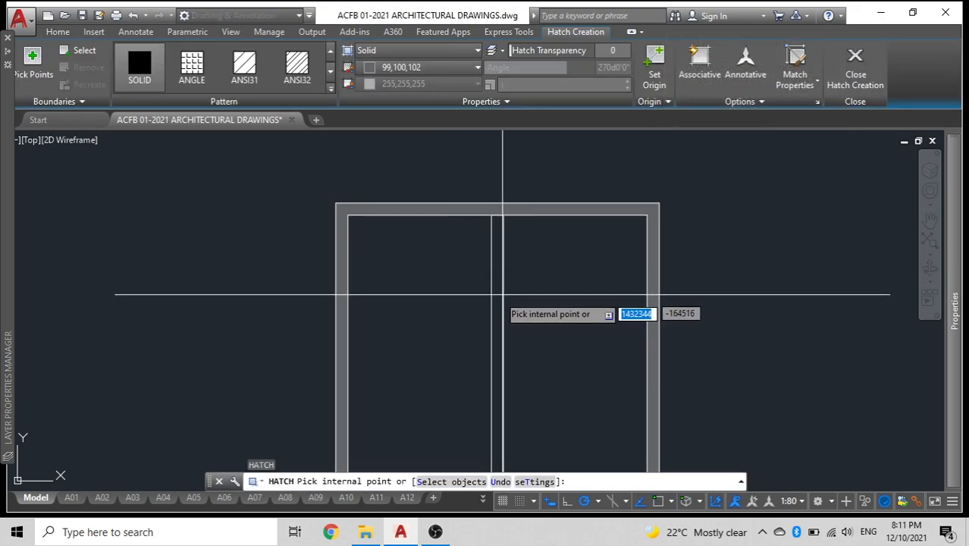
{"action": "left_click", "coordinate": [498, 296]}
{"action": "key", "text": "Escape"}
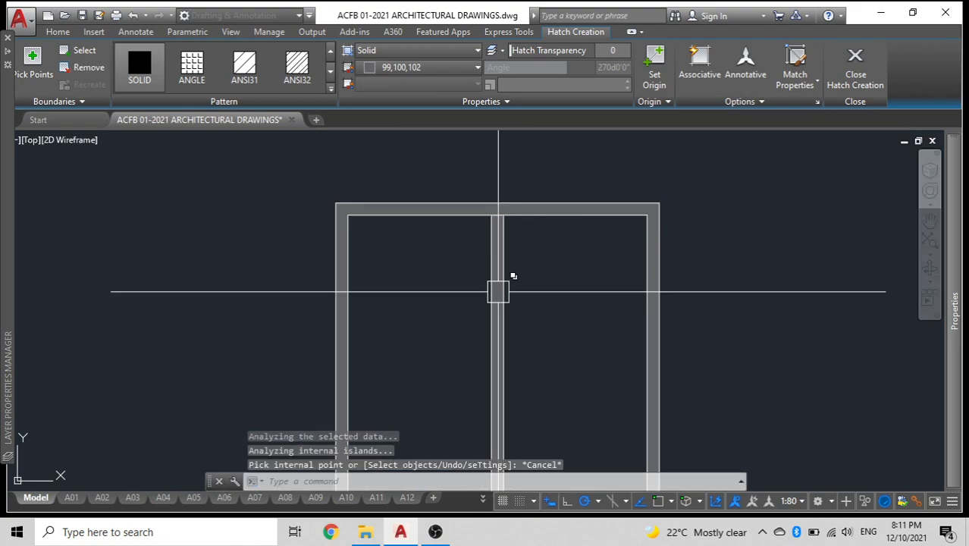
{"action": "middle_click_drag", "start_coordinate": [425, 268], "coordinate": [421, 119]}
{"action": "scroll", "coordinate": [281, 316], "scroll_direction": "down", "scroll_amount": 2}
{"action": "middle_click_drag", "start_coordinate": [282, 316], "coordinate": [332, 345]}
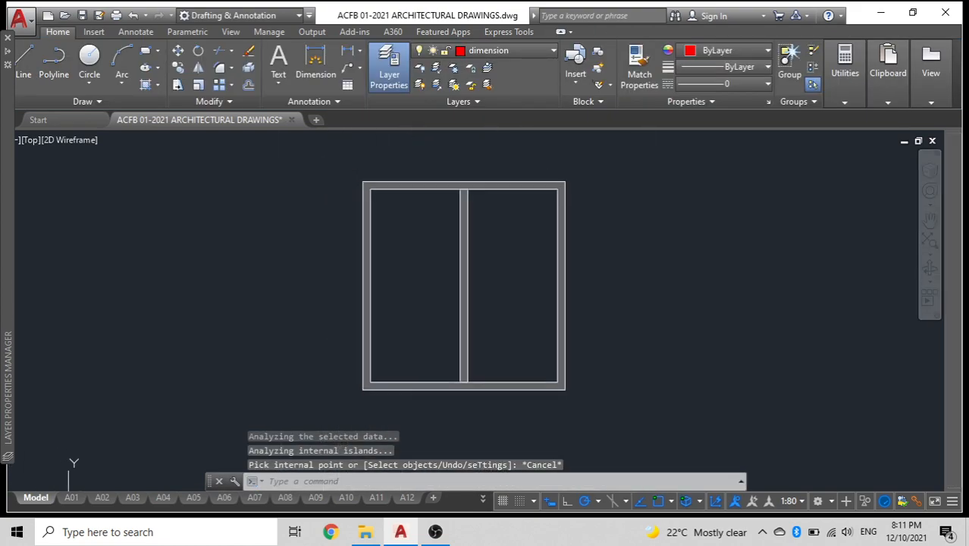
Step: Draw a vertical polyline through the middle of the left pane, from the inner lower edge to the inner upper edge
{"action": "type", "text": "pl"}
{"action": "key", "text": "Return"}
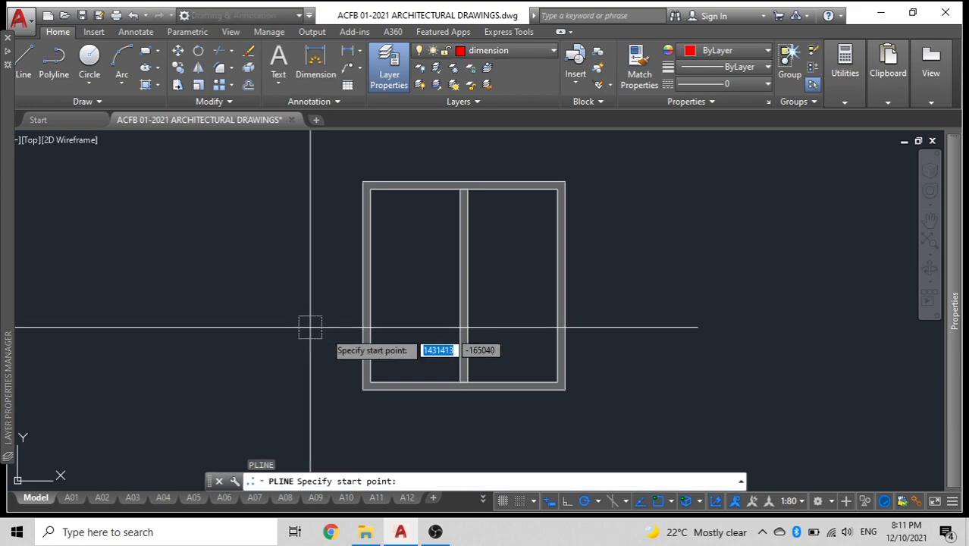
{"action": "left_click", "coordinate": [414, 377]}
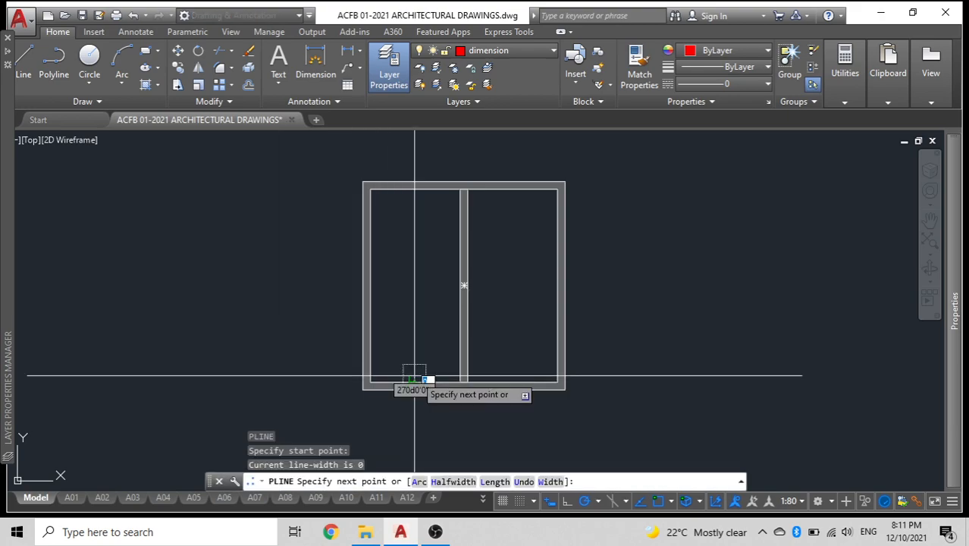
{"action": "left_click", "coordinate": [414, 191]}
{"action": "key", "text": "Escape"}
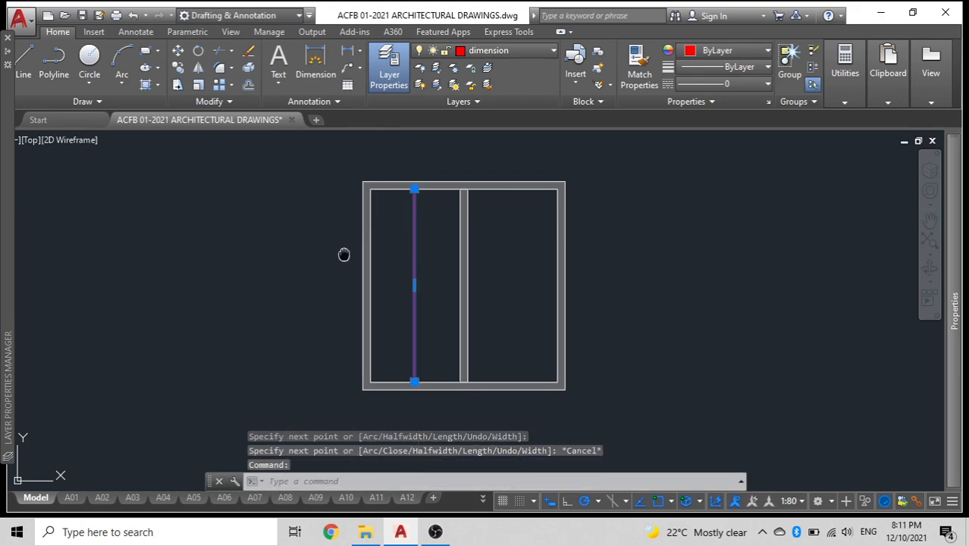
Step: Move the vertical polyline horizontally out of the left pane to the empty space left of the window
{"action": "middle_click_drag", "start_coordinate": [344, 254], "coordinate": [460, 242]}
{"action": "type", "text": "m"}
{"action": "key", "text": "space"}
{"action": "left_click", "coordinate": [441, 236]}
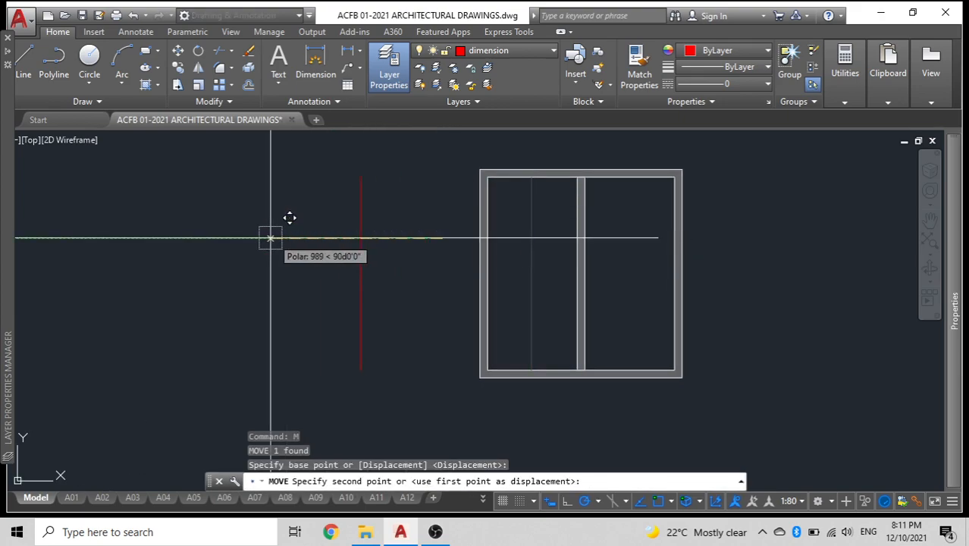
{"action": "left_click", "coordinate": [244, 236]}
{"action": "key", "text": "Escape"}
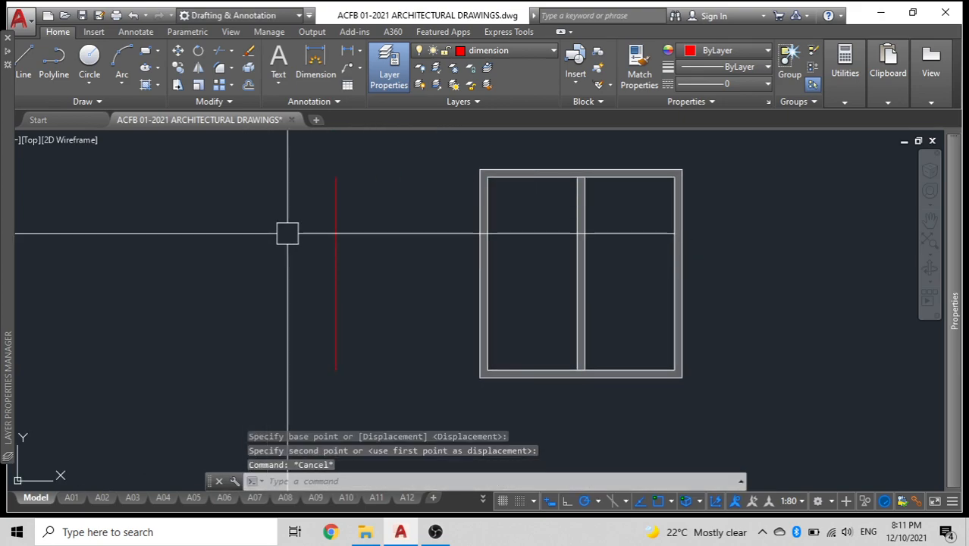
Step: Check the vertical line's length in its properties and divide the line into 8 equal segments
{"action": "left_click", "coordinate": [334, 231]}
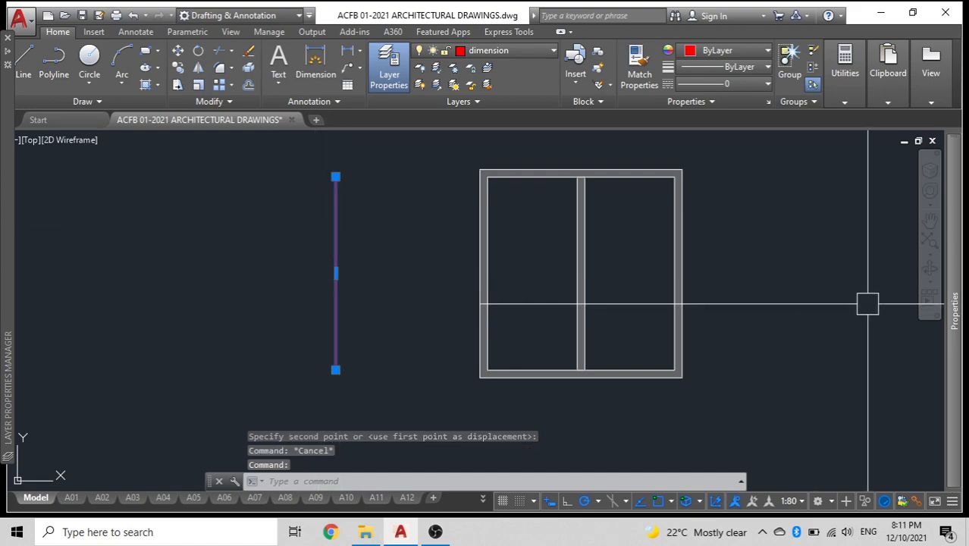
{"action": "mouse_move", "coordinate": [958, 347]}
{"action": "scroll", "coordinate": [831, 428], "scroll_direction": "down", "scroll_amount": 2}
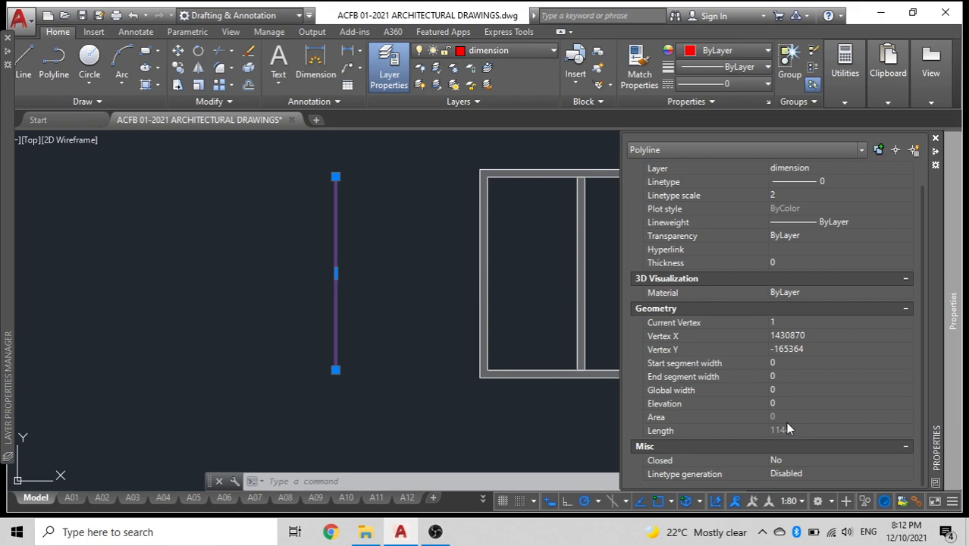
{"action": "left_click", "coordinate": [336, 300]}
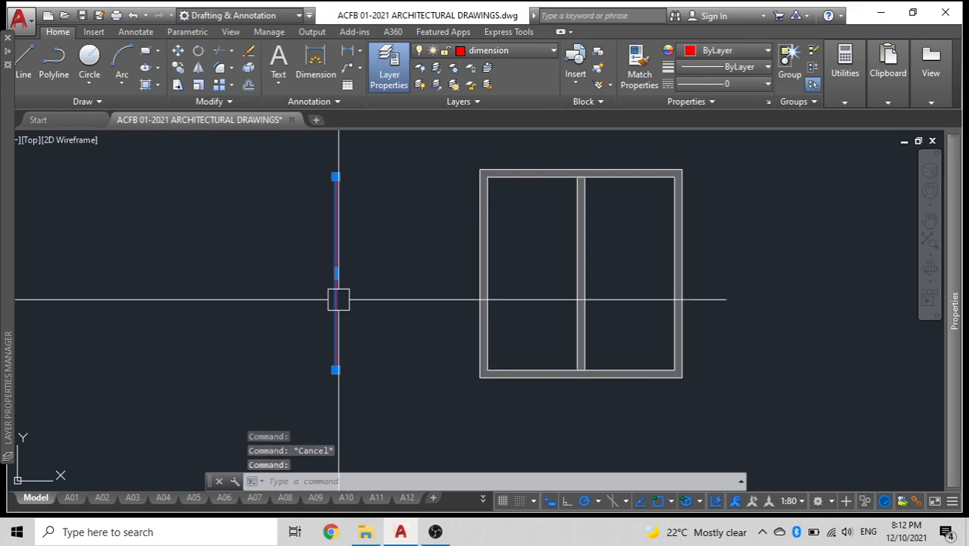
{"action": "type", "text": "DIV"}
{"action": "key", "text": "Return"}
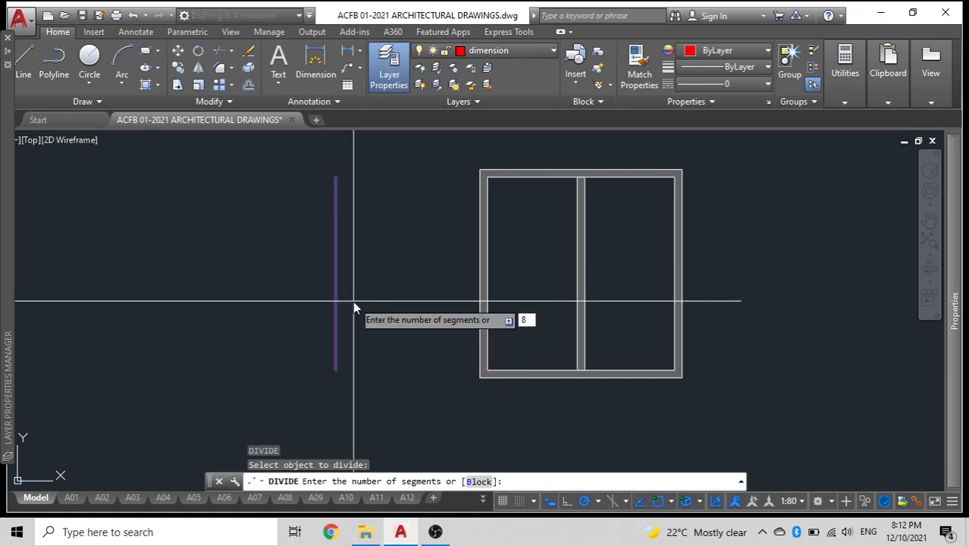
{"action": "key", "text": "Return"}
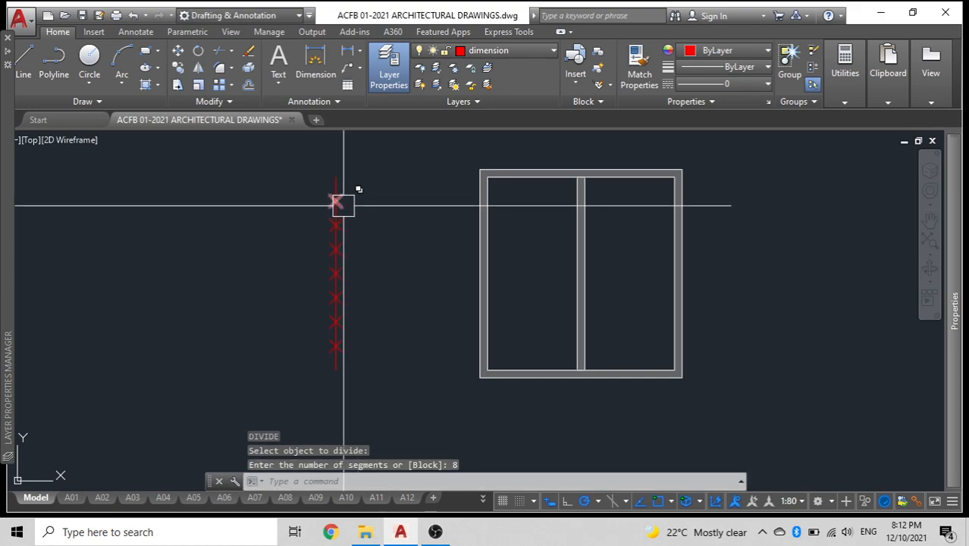
Step: Move the lowest division point horizontally from the line onto the left edge of the centre mullion
{"action": "left_click", "coordinate": [347, 353]}
{"action": "type", "text": "m"}
{"action": "key", "text": "Return"}
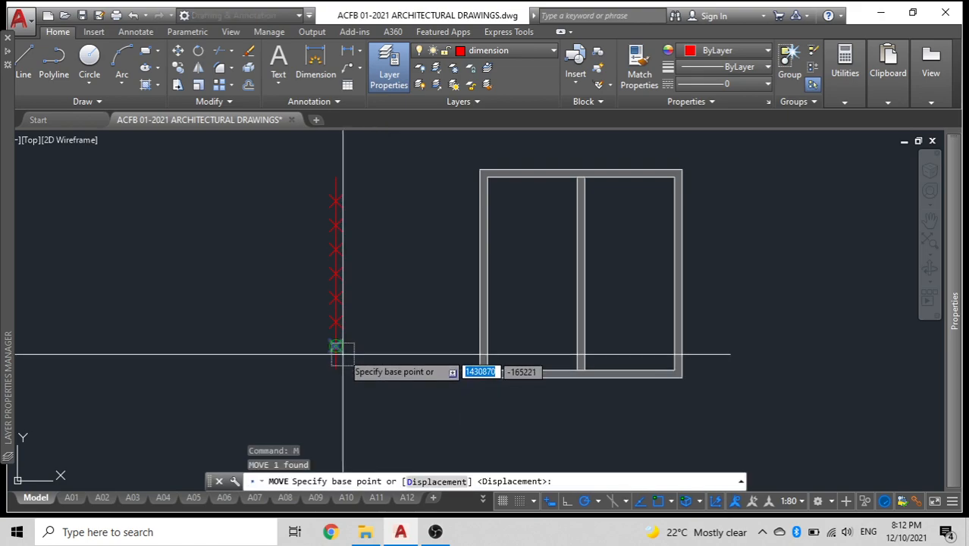
{"action": "left_click", "coordinate": [336, 347]}
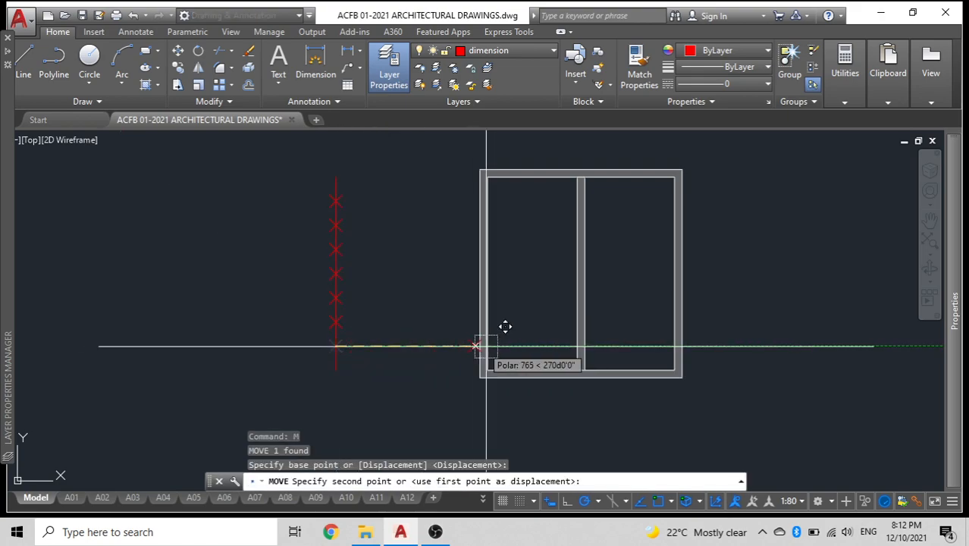
{"action": "left_click", "coordinate": [578, 346]}
{"action": "scroll", "coordinate": [553, 356], "scroll_direction": "up", "scroll_amount": 4}
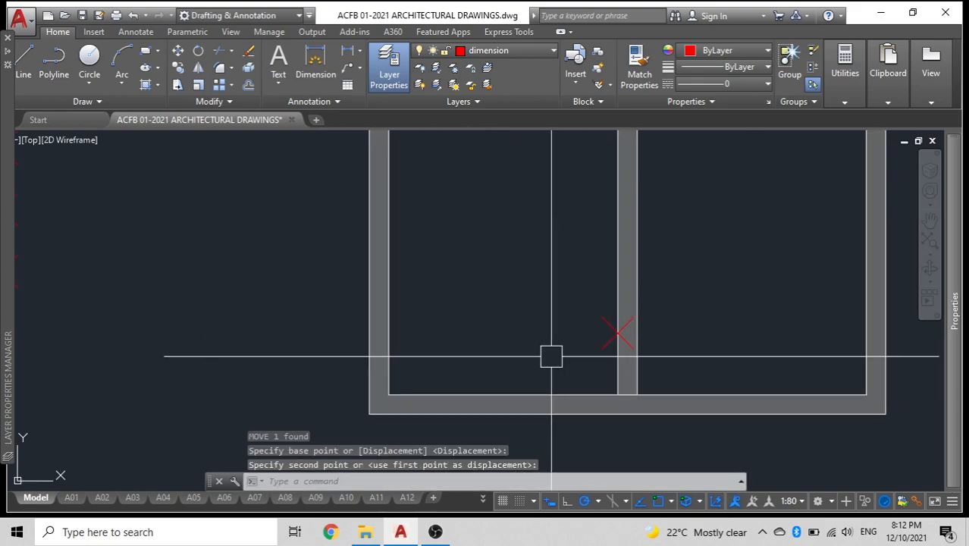
{"action": "key", "text": "Escape"}
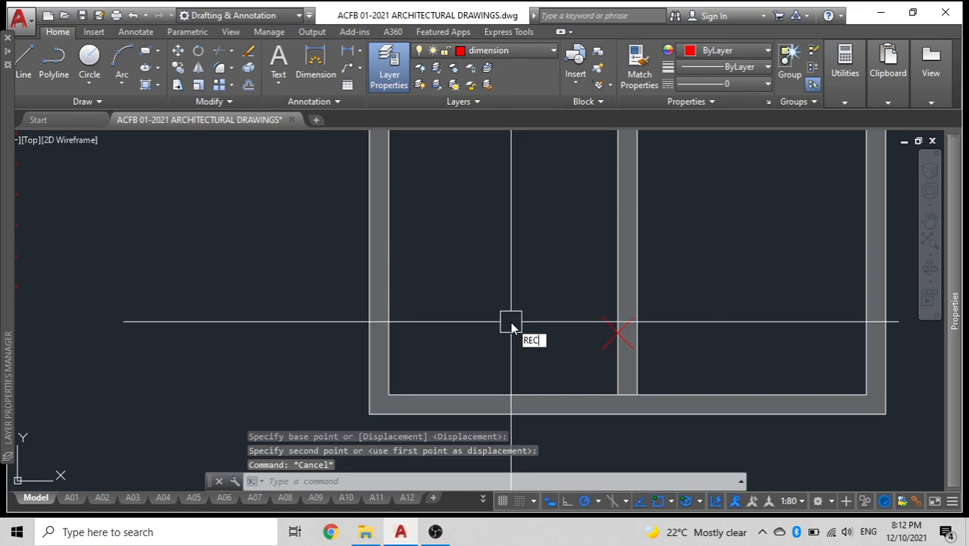
Step: Draw a rectangle from the left pane's lower outer corner to the division point on the mullion, and erase the point marker
{"action": "type", "text": "rec"}
{"action": "key", "text": "Return"}
{"action": "left_click", "coordinate": [389, 394]}
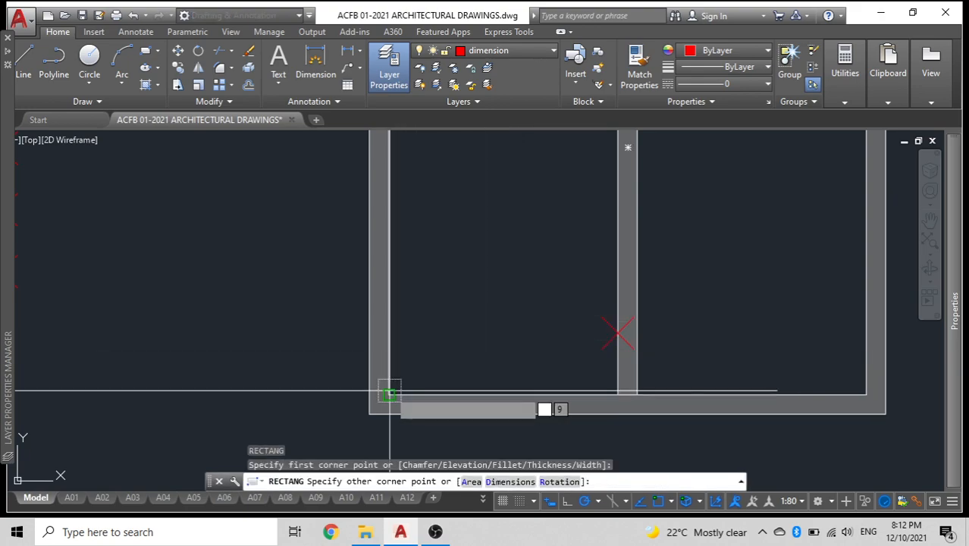
{"action": "left_click", "coordinate": [618, 333]}
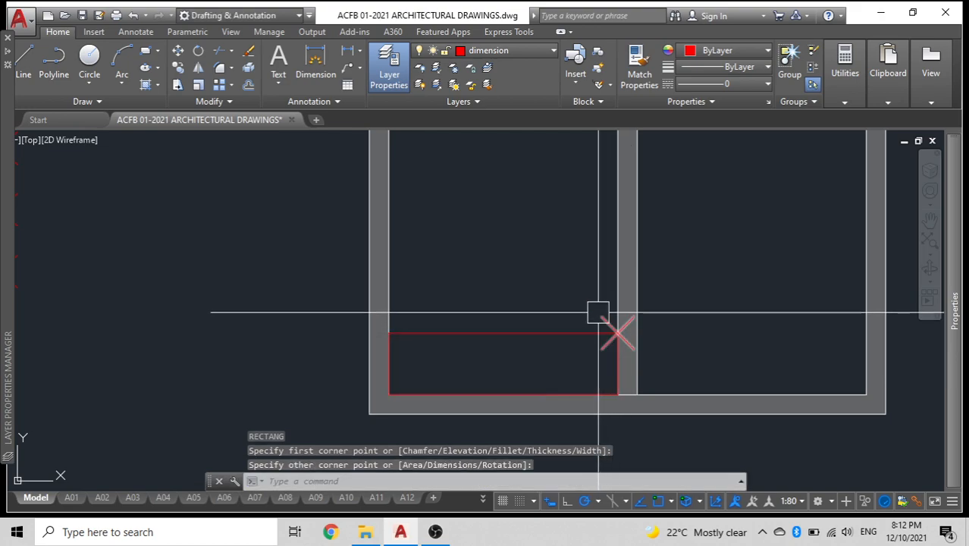
{"action": "key", "text": "Escape"}
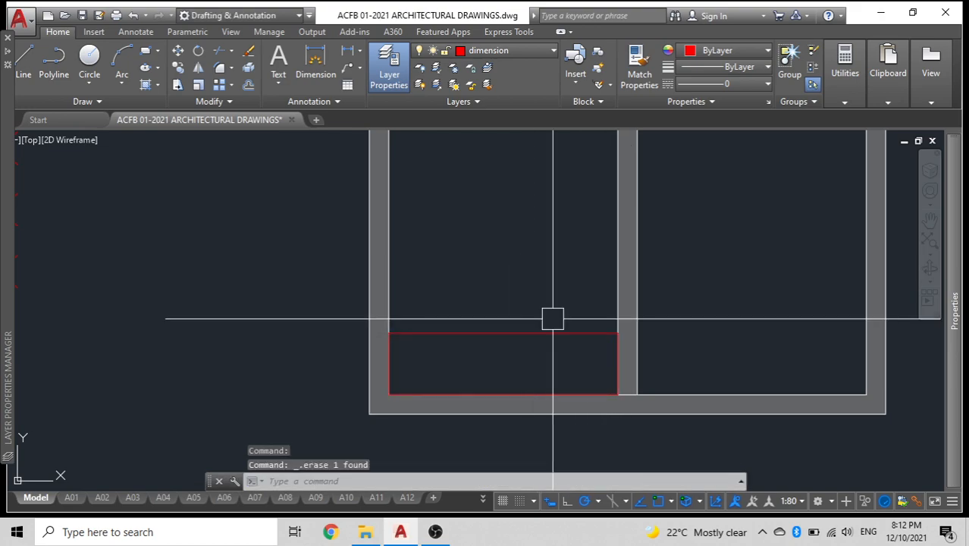
Step: Assign the new rectangle at the foot of the left pane to the outline layer
{"action": "left_click", "coordinate": [551, 327]}
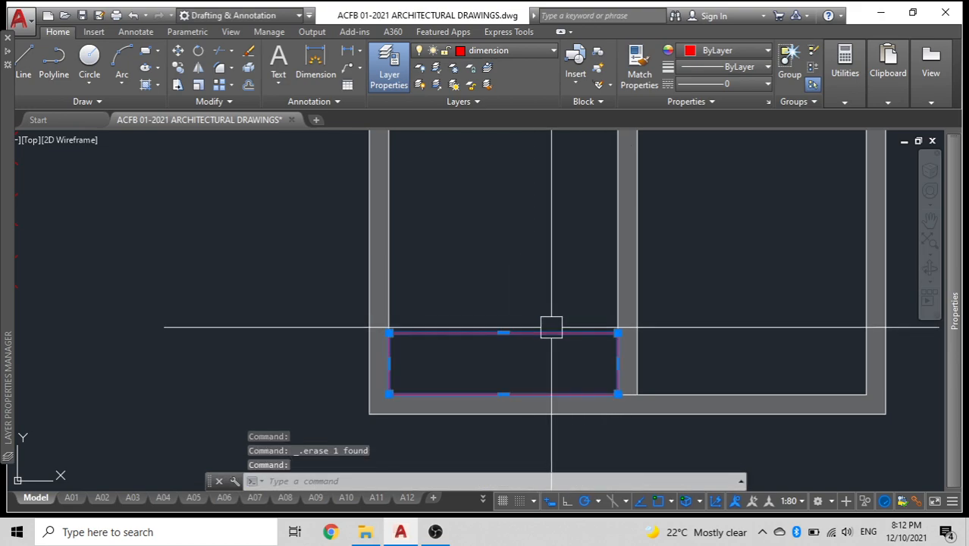
{"action": "left_click", "coordinate": [530, 55]}
{"action": "scroll", "coordinate": [493, 250], "scroll_direction": "down", "scroll_amount": 4}
{"action": "scroll", "coordinate": [476, 358], "scroll_direction": "down", "scroll_amount": 2}
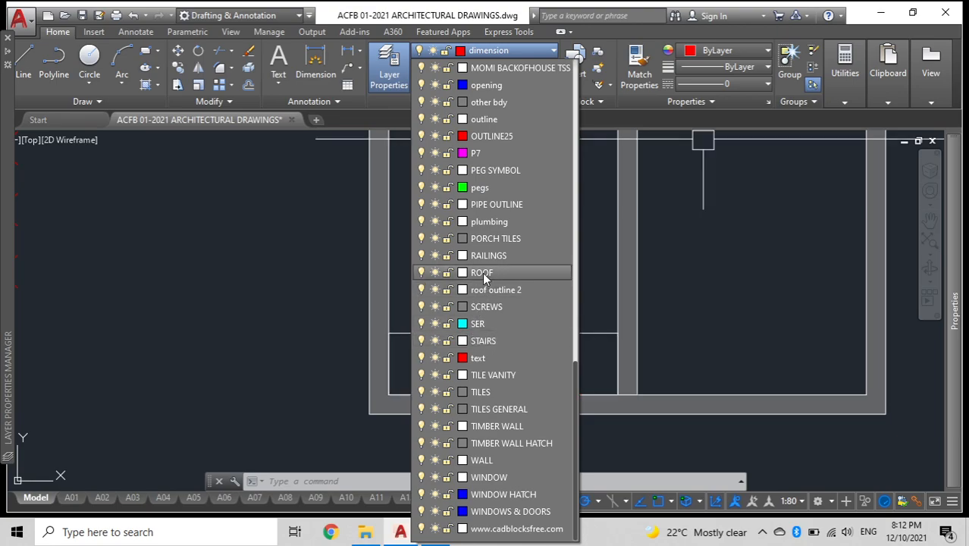
{"action": "scroll", "coordinate": [483, 271], "scroll_direction": "up", "scroll_amount": 2}
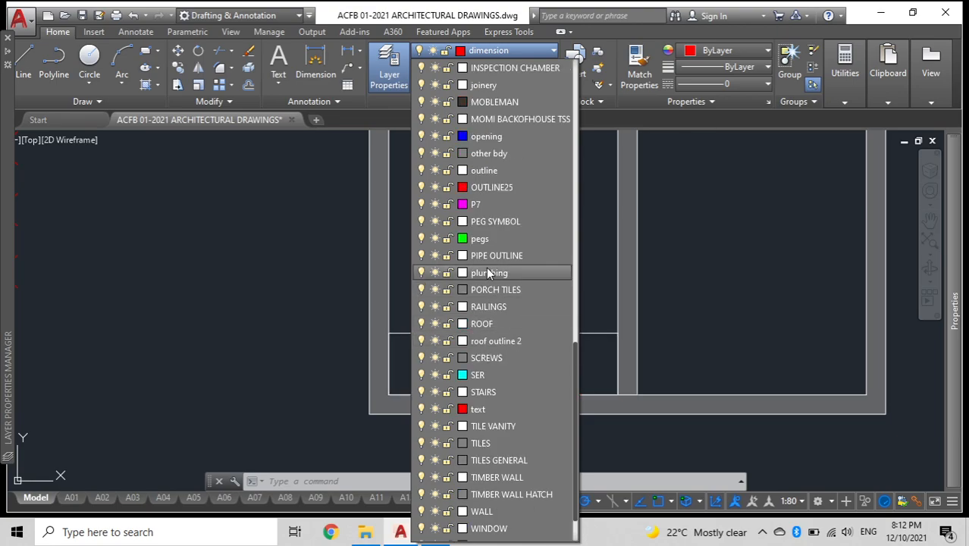
{"action": "left_click", "coordinate": [499, 170]}
{"action": "key", "text": "Escape"}
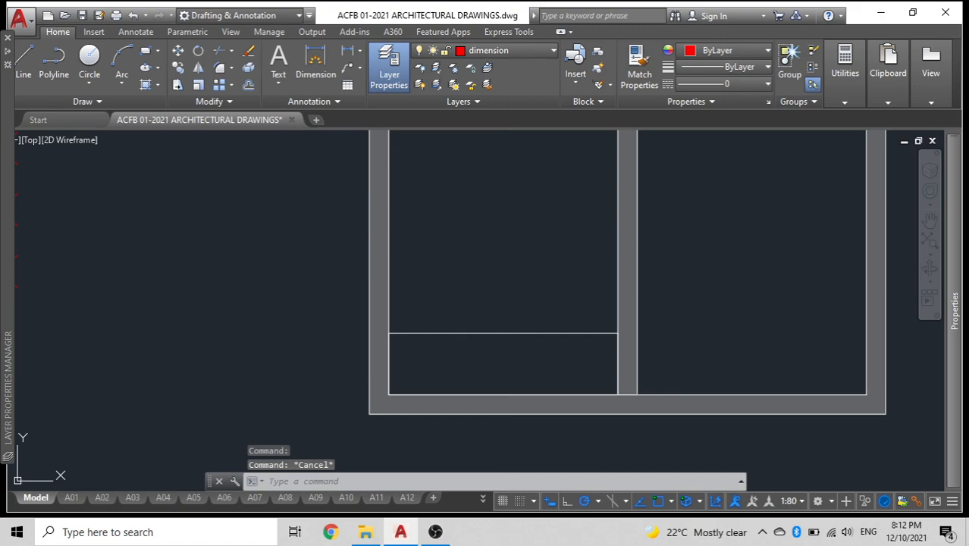
Step: Fill the rectangle at the foot of the left pane with a solid cyan hatch
{"action": "type", "text": "h"}
{"action": "key", "text": "space"}
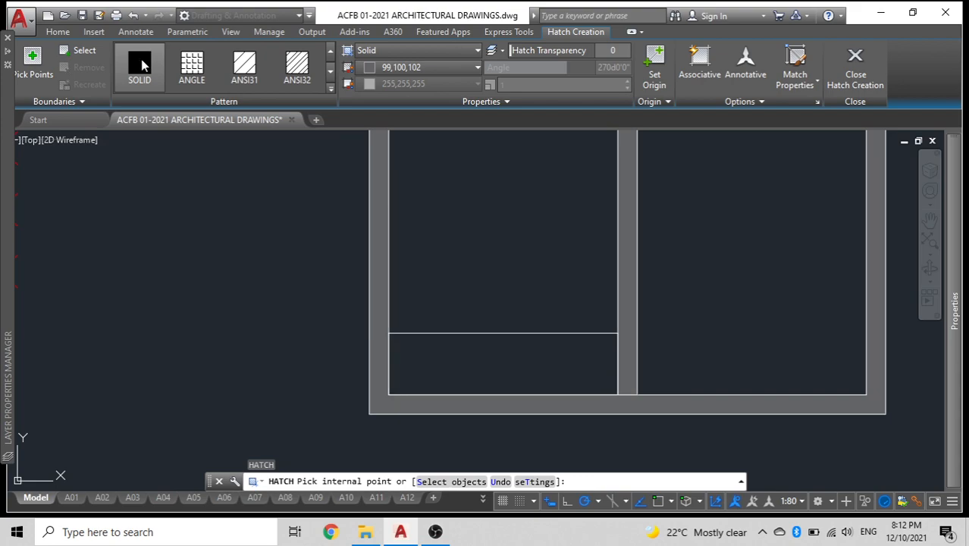
{"action": "left_click", "coordinate": [431, 66]}
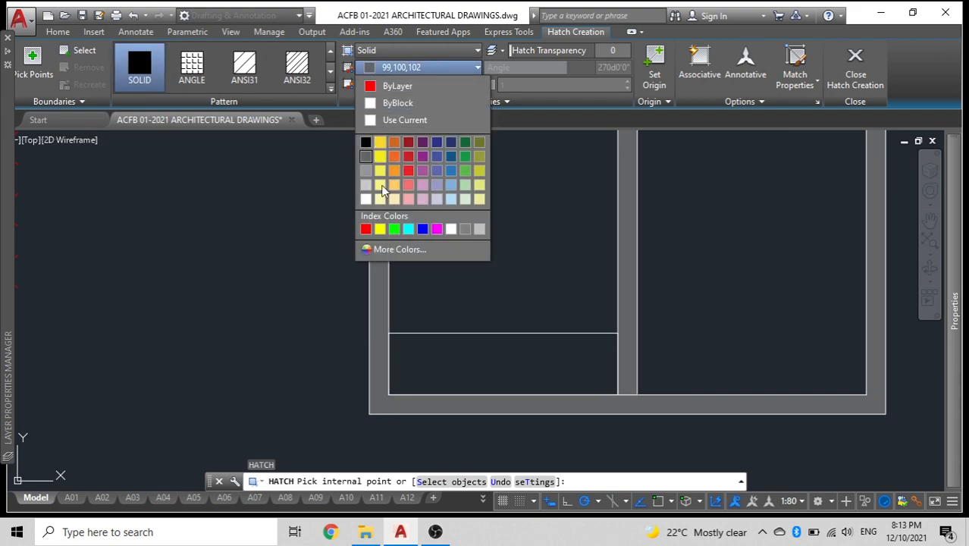
{"action": "left_click", "coordinate": [409, 229]}
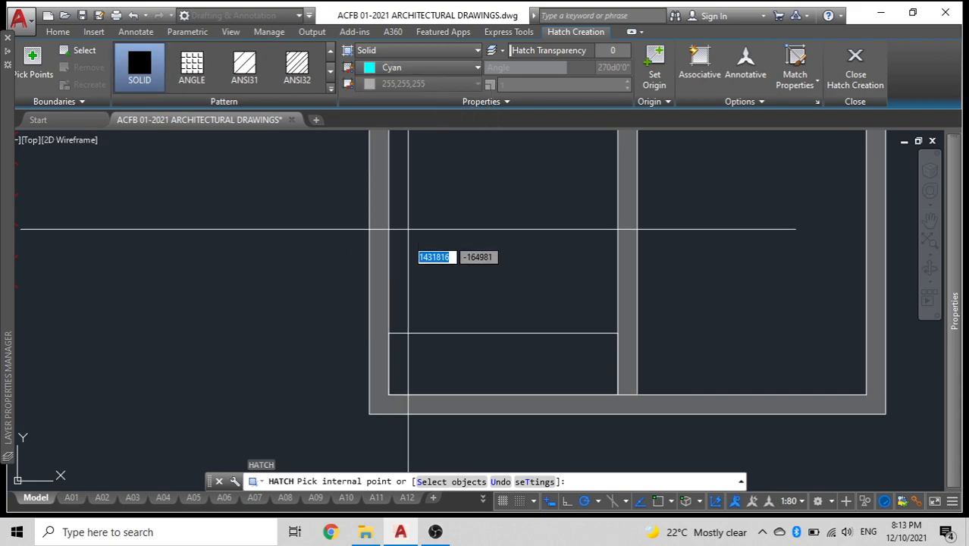
{"action": "left_click", "coordinate": [440, 364]}
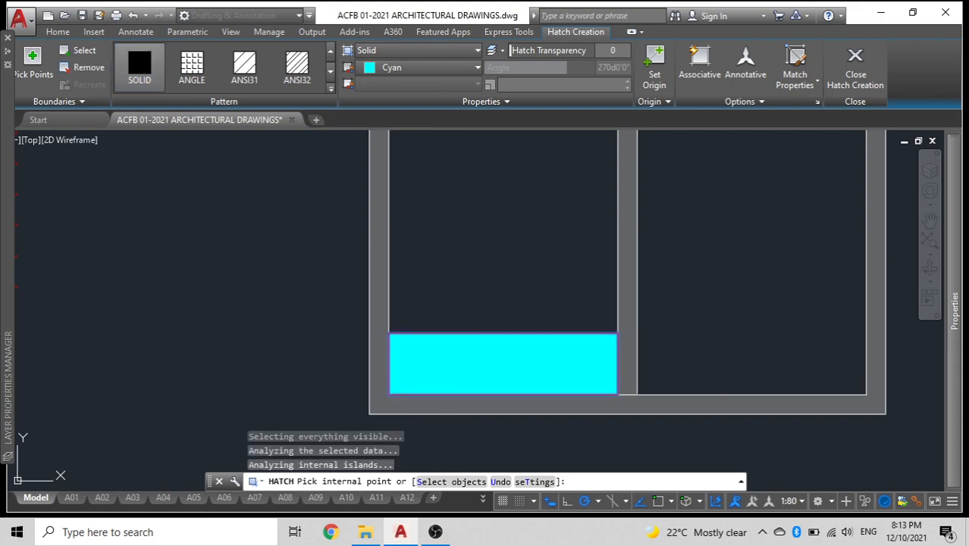
{"action": "key", "text": "Escape"}
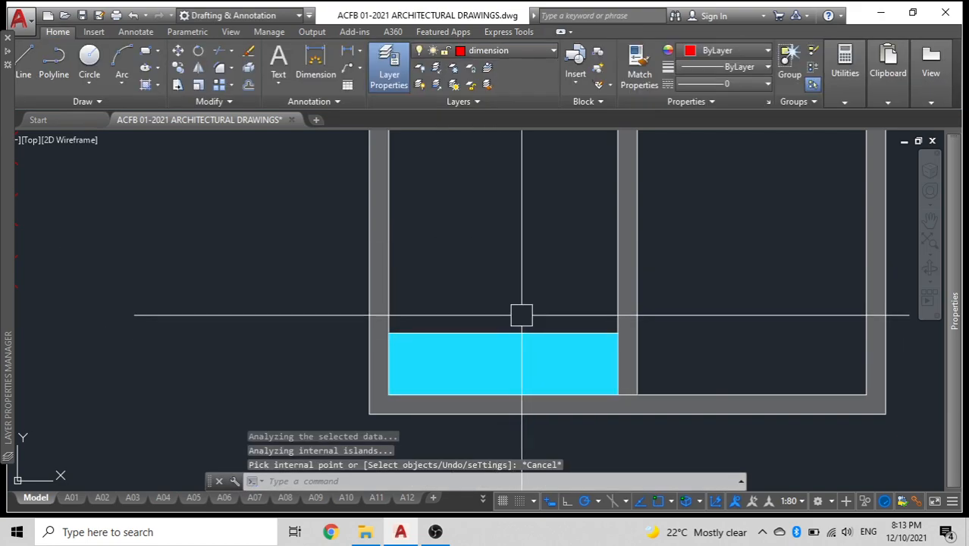
{"action": "left_click", "coordinate": [493, 367]}
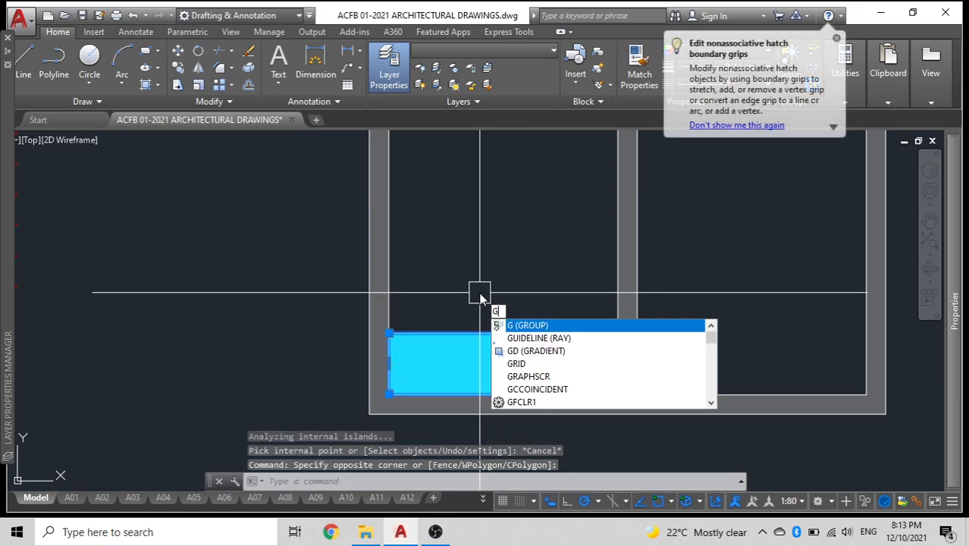
{"action": "key", "text": "Escape"}
{"action": "key", "text": "Escape"}
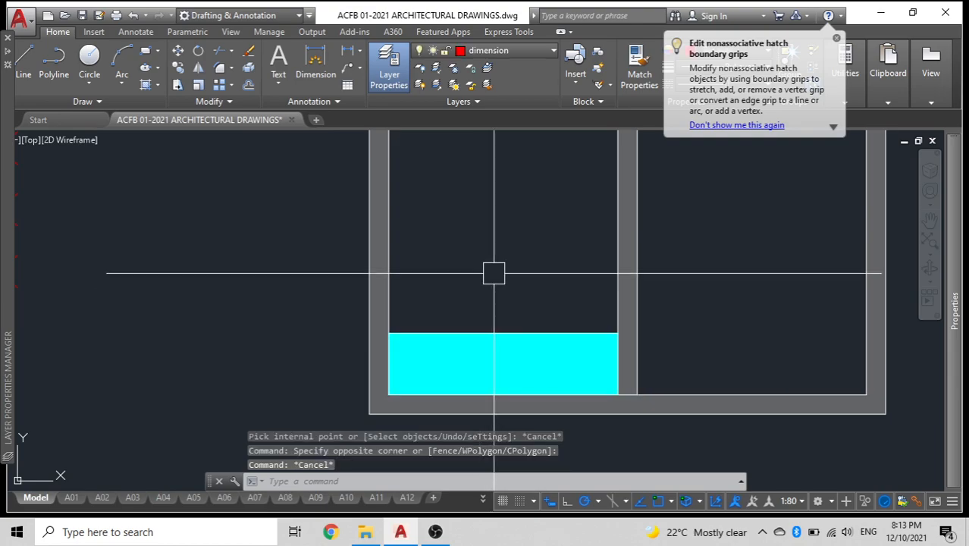
Step: Draw a polyline from the cyan panel's lower mullion-side corner 30 inward along its base and up to the panel's upper mullion-side corner
{"action": "type", "text": "l"}
{"action": "key", "text": "Return"}
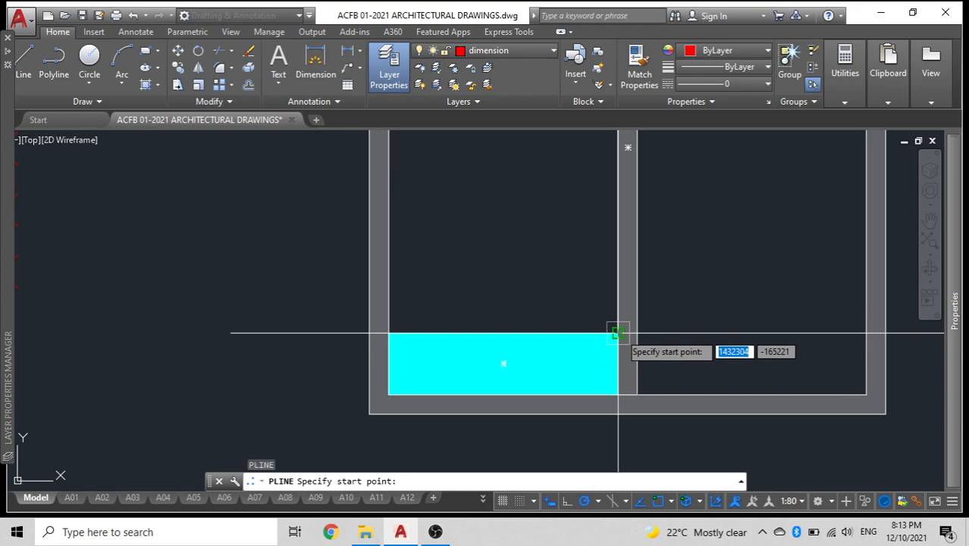
{"action": "left_click", "coordinate": [618, 395]}
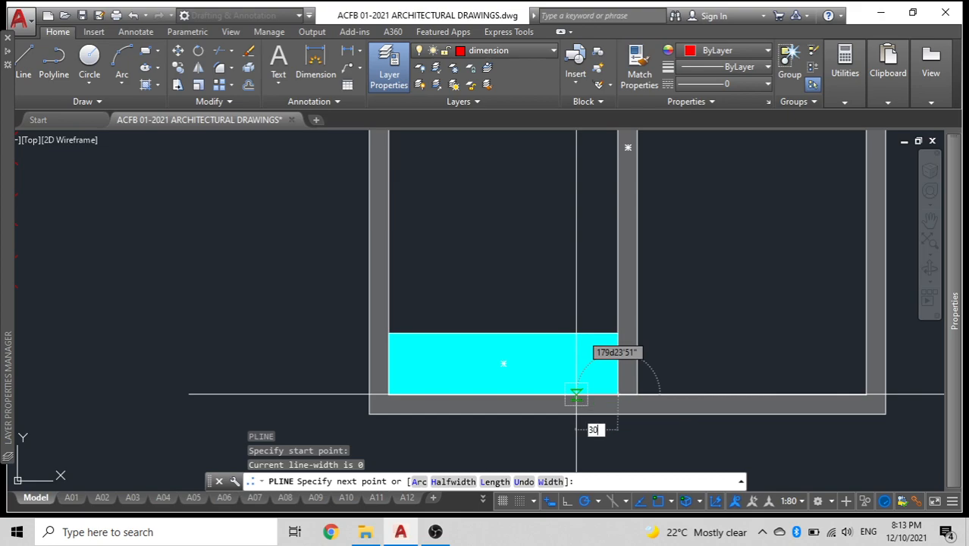
{"action": "type", "text": "30"}
{"action": "key", "text": "Return"}
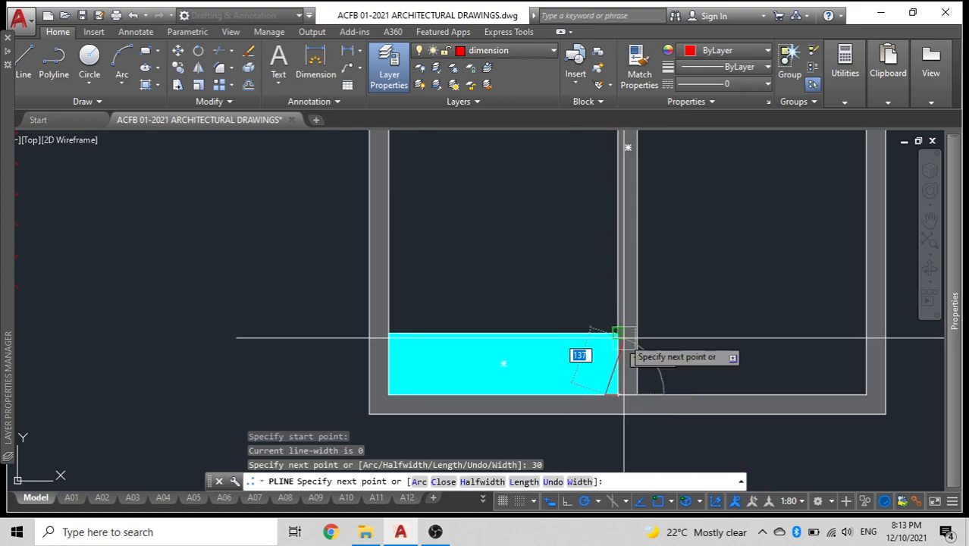
{"action": "key", "text": "Escape"}
Step: Stretch the cyan hatch's lower mullion-side vertex to the foot of the slanted polyline
{"action": "scroll", "coordinate": [576, 407], "scroll_direction": "up", "scroll_amount": 5}
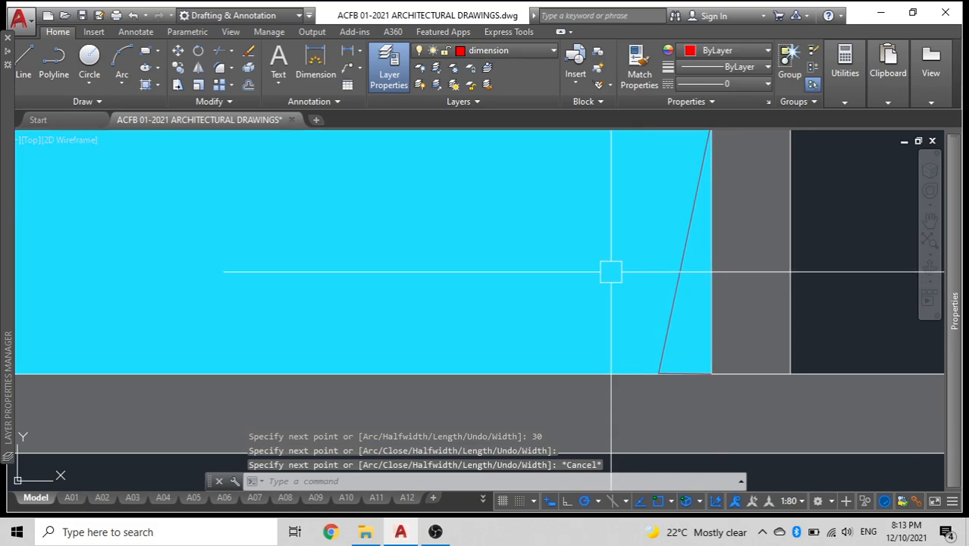
{"action": "scroll", "coordinate": [612, 270], "scroll_direction": "down", "scroll_amount": 1}
{"action": "left_click", "coordinate": [620, 240]}
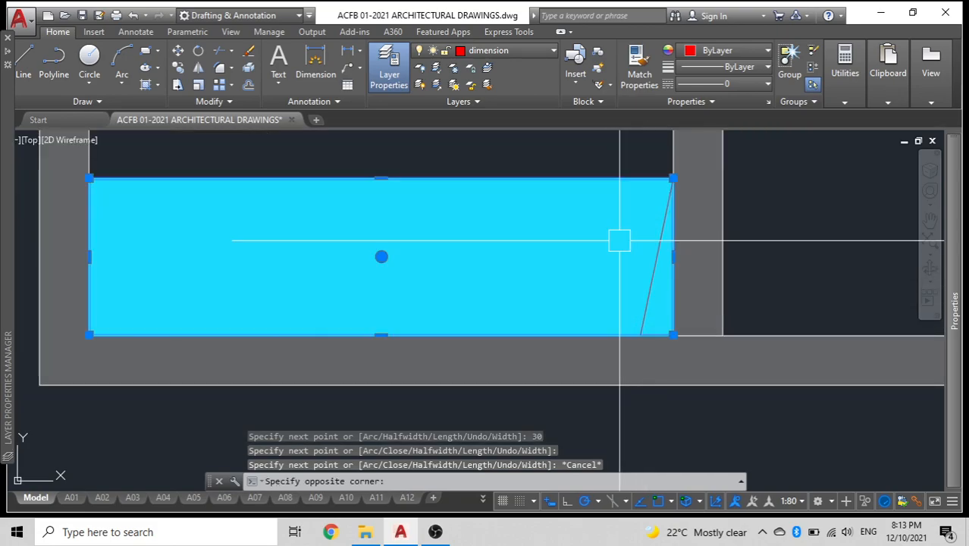
{"action": "left_click", "coordinate": [670, 342]}
{"action": "scroll", "coordinate": [672, 344], "scroll_direction": "up", "scroll_amount": 2}
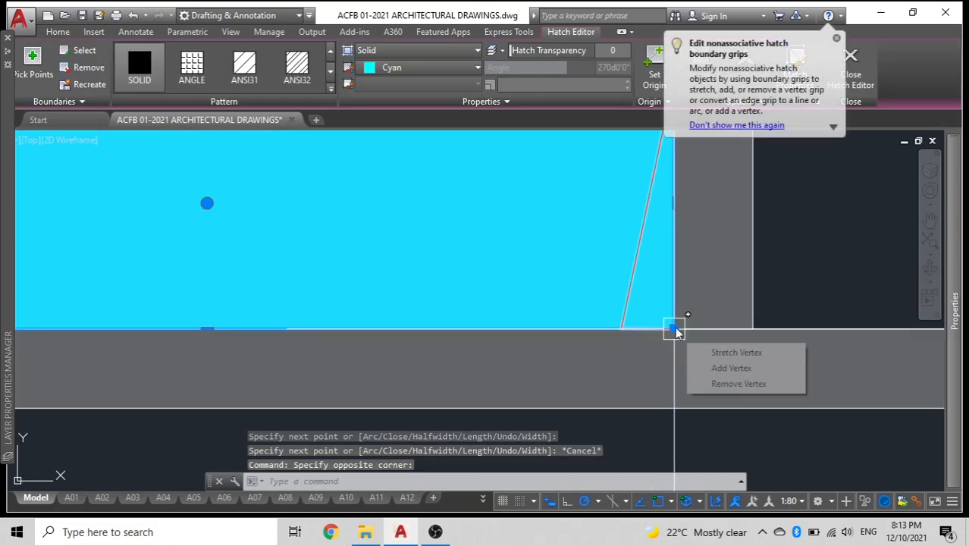
{"action": "left_click", "coordinate": [675, 331]}
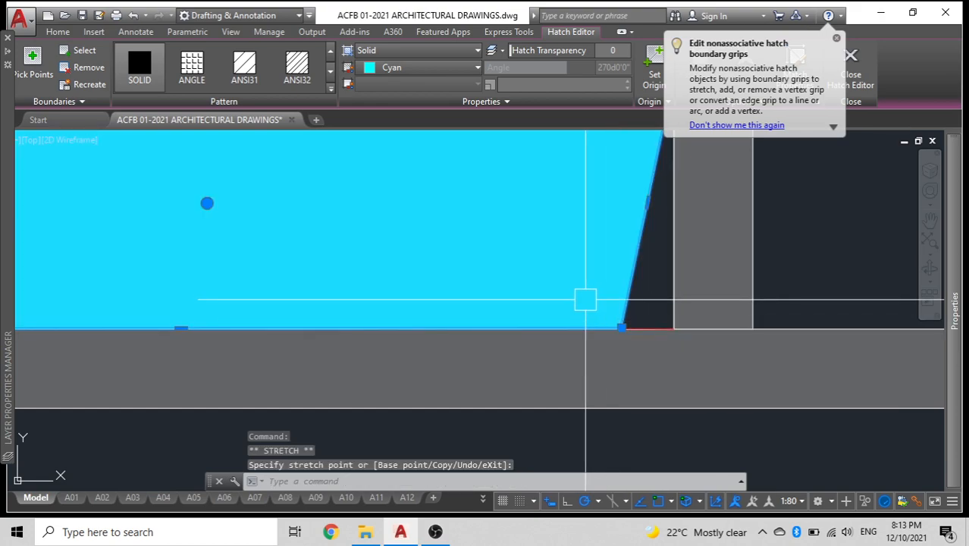
{"action": "scroll", "coordinate": [585, 300], "scroll_direction": "down", "scroll_amount": 2}
{"action": "key", "text": "Escape"}
Step: Fill the narrow triangle between the slanted line and the mullion with a solid hatch in colour 8
{"action": "scroll", "coordinate": [617, 249], "scroll_direction": "up", "scroll_amount": 3}
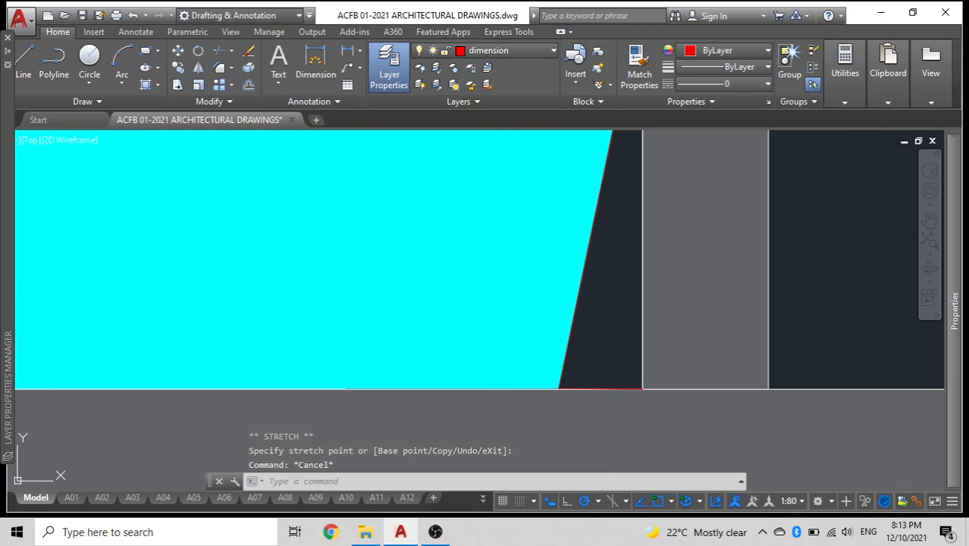
{"action": "type", "text": "h"}
{"action": "key", "text": "Return"}
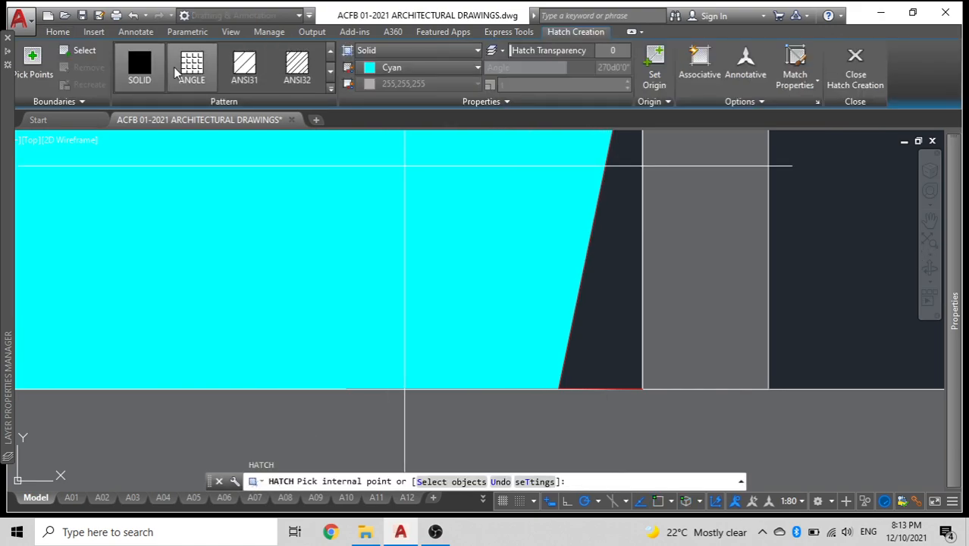
{"action": "left_click", "coordinate": [424, 68]}
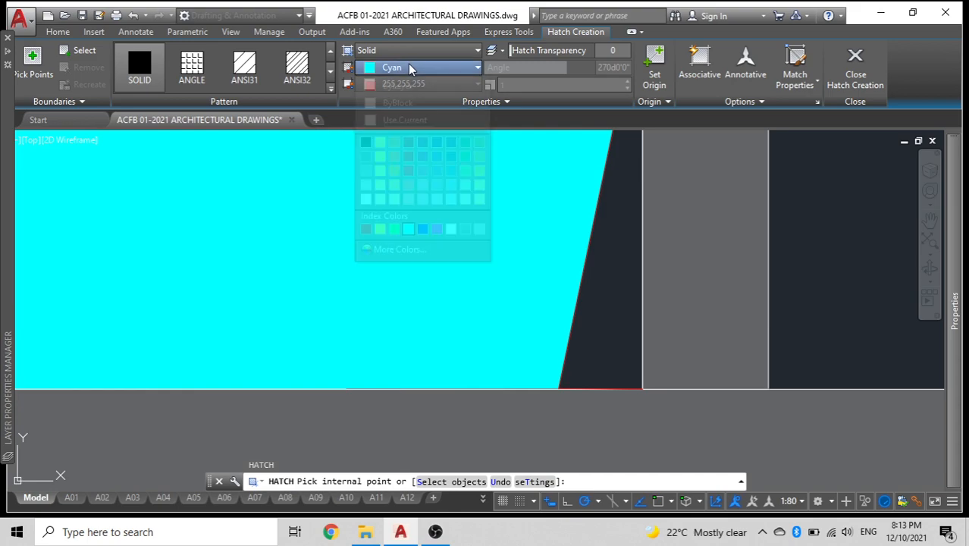
{"action": "left_click", "coordinate": [468, 231]}
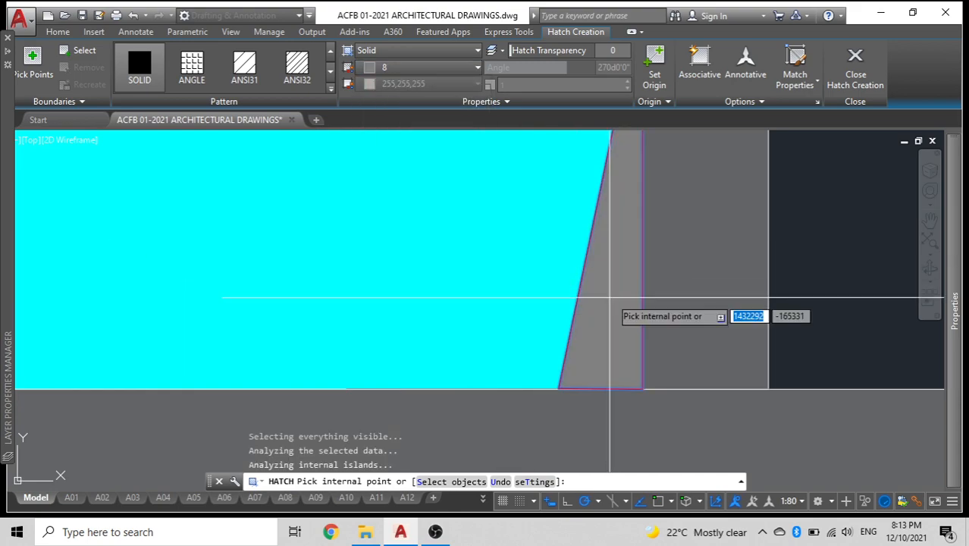
{"action": "key", "text": "Escape"}
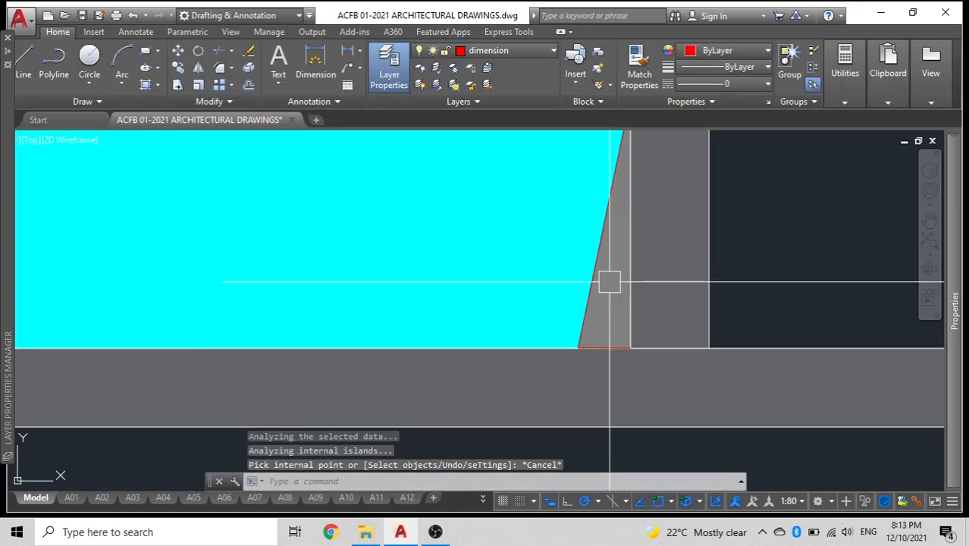
Step: Group the rectangle, the slanted polyline and both hatches at the foot of the left pane
{"action": "scroll", "coordinate": [623, 308], "scroll_direction": "down", "scroll_amount": 5}
{"action": "scroll", "coordinate": [613, 285], "scroll_direction": "up", "scroll_amount": 3}
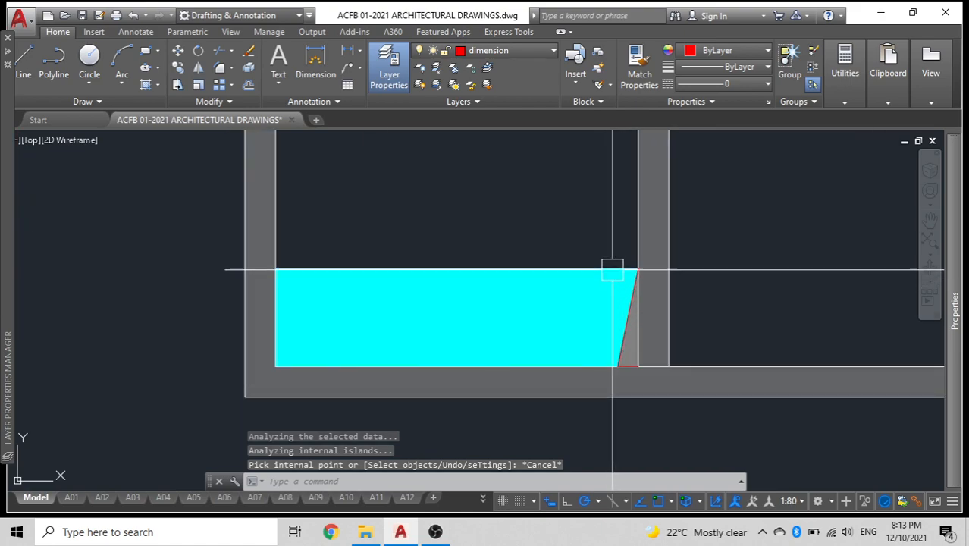
{"action": "left_click", "coordinate": [616, 226]}
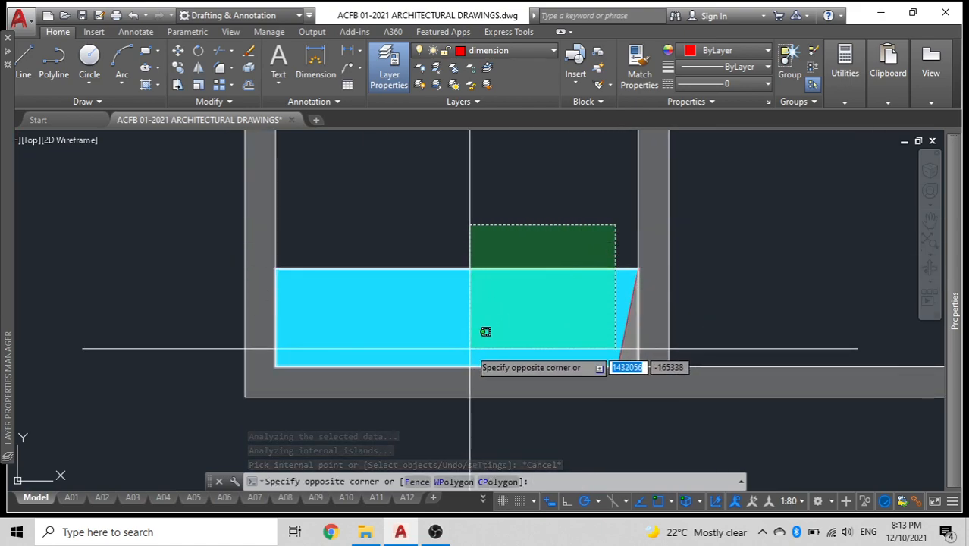
{"action": "left_click", "coordinate": [599, 266]}
{"action": "scroll", "coordinate": [640, 267], "scroll_direction": "up", "scroll_amount": 5}
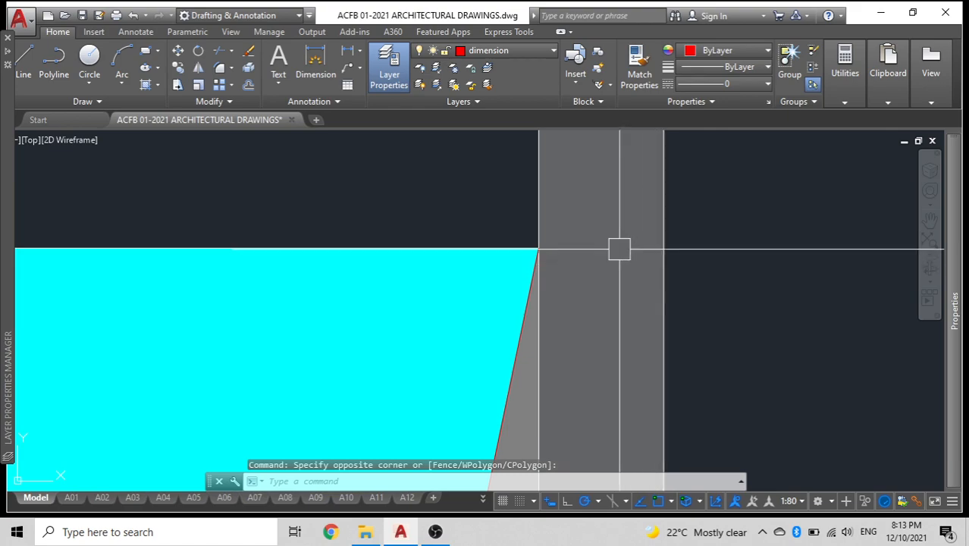
{"action": "left_click", "coordinate": [519, 193]}
{"action": "scroll", "coordinate": [508, 234], "scroll_direction": "down", "scroll_amount": 3}
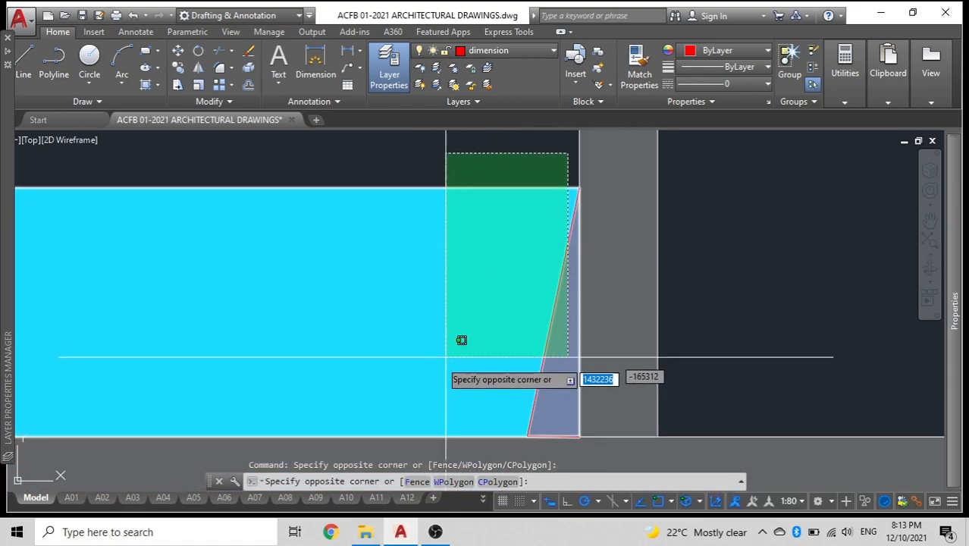
{"action": "left_click", "coordinate": [408, 367]}
{"action": "scroll", "coordinate": [408, 367], "scroll_direction": "down", "scroll_amount": 4}
{"action": "middle_click_drag", "start_coordinate": [301, 217], "coordinate": [457, 211]}
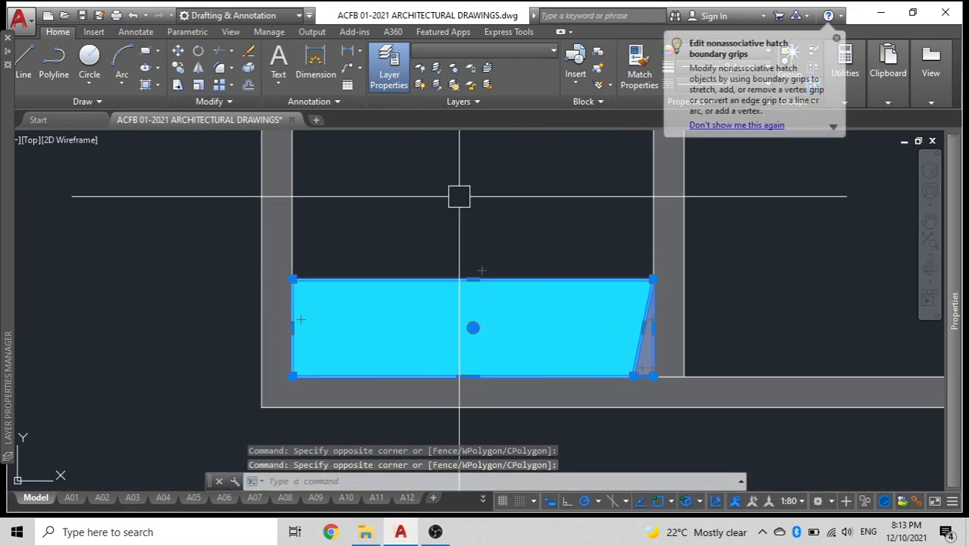
{"action": "type", "text": "g"}
{"action": "key", "text": "Return"}
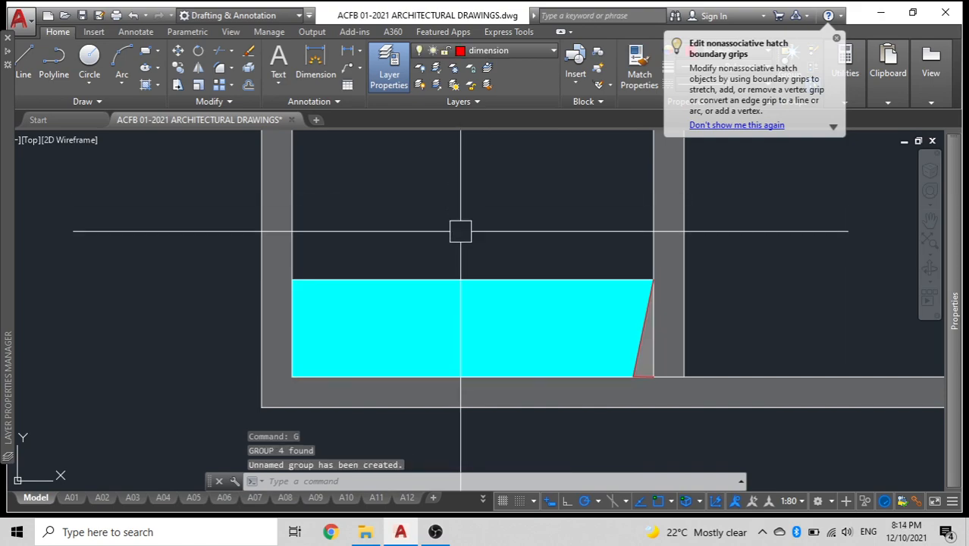
Step: Copy the grouped louvre panel from its lower frame-side corner twice up the left pane, stacking each copy directly on the panel below
{"action": "left_click", "coordinate": [474, 279]}
{"action": "type", "text": "co"}
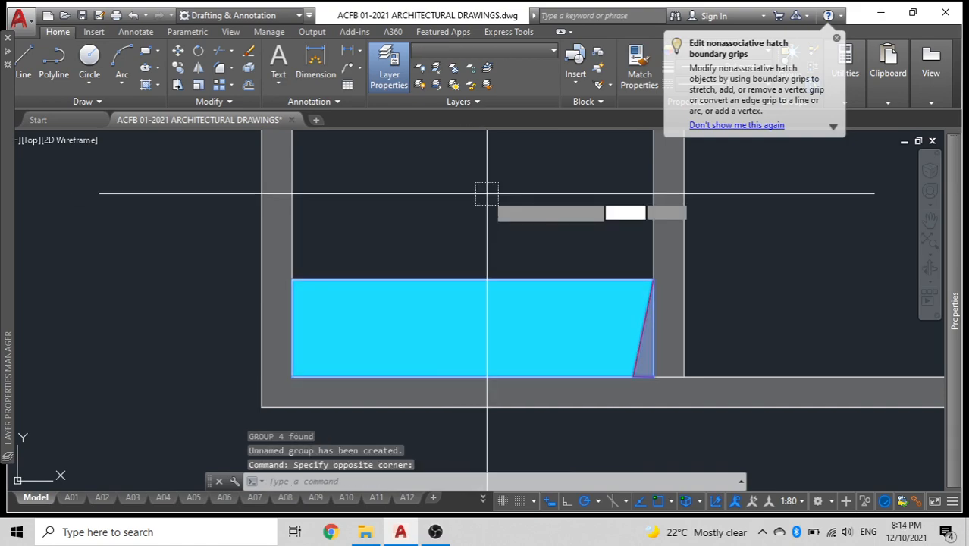
{"action": "key", "text": "Return"}
{"action": "left_click", "coordinate": [291, 375]}
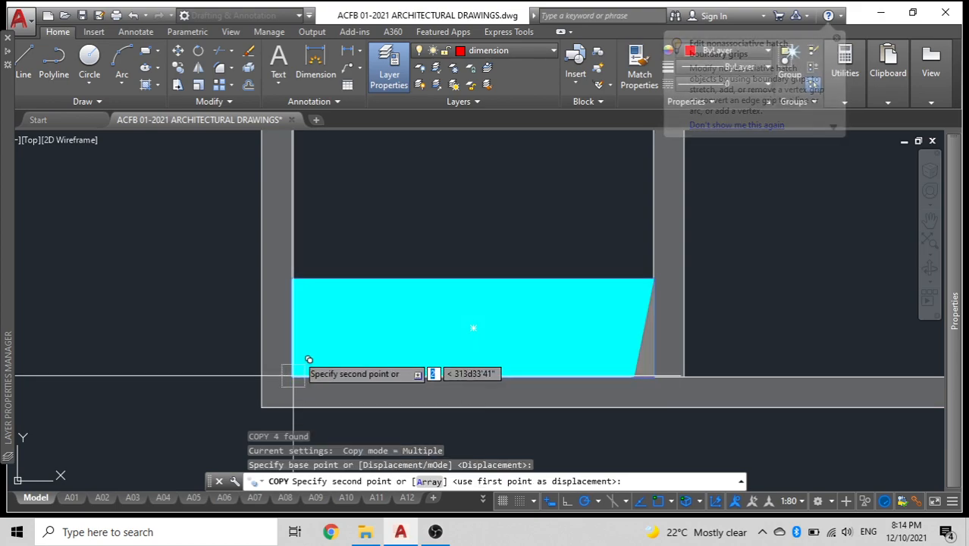
{"action": "left_click", "coordinate": [292, 280]}
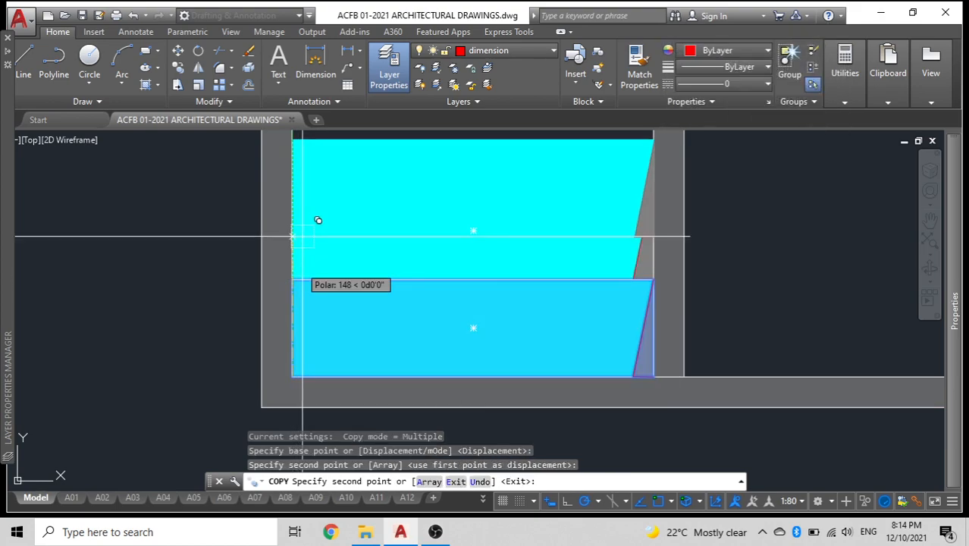
{"action": "left_click", "coordinate": [293, 182]}
{"action": "scroll", "coordinate": [375, 254], "scroll_direction": "down", "scroll_amount": 2}
{"action": "key", "text": "Escape"}
Step: Copy the three stacked louvre panels to the foot of the right pane and once more directly above that copy
{"action": "left_click", "coordinate": [450, 198]}
{"action": "left_click", "coordinate": [399, 389]}
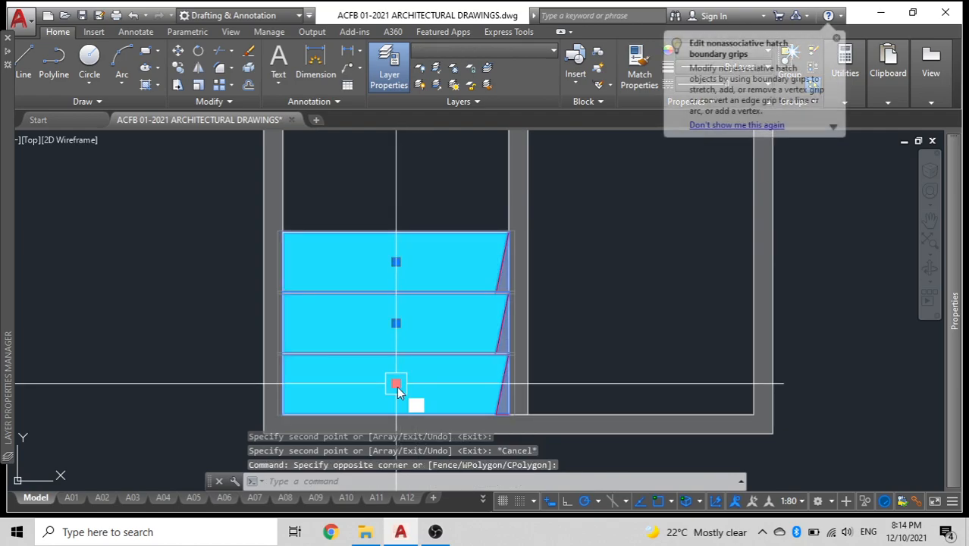
{"action": "type", "text": "co"}
{"action": "key", "text": "Return"}
{"action": "left_click", "coordinate": [282, 414]}
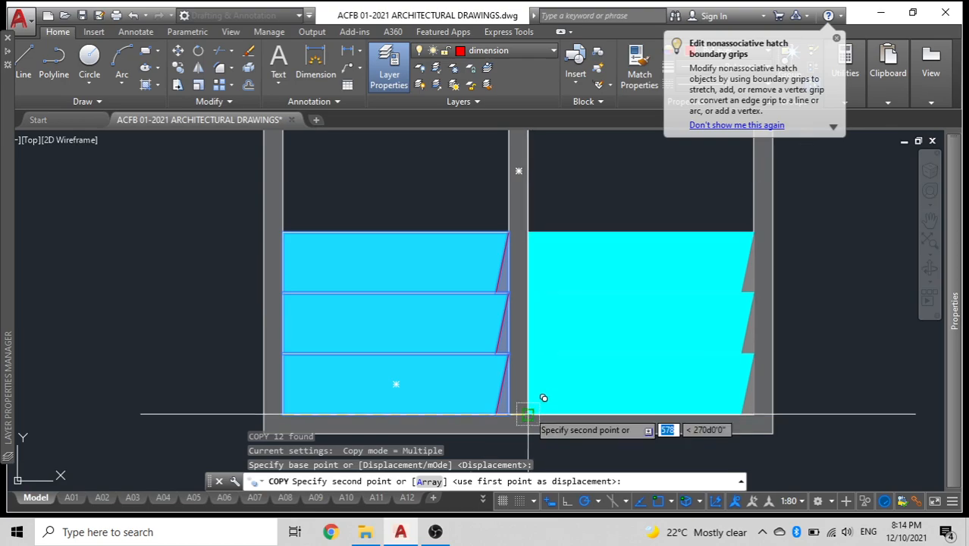
{"action": "left_click", "coordinate": [543, 392]}
{"action": "scroll", "coordinate": [576, 312], "scroll_direction": "down", "scroll_amount": 4}
{"action": "scroll", "coordinate": [559, 280], "scroll_direction": "up", "scroll_amount": 5}
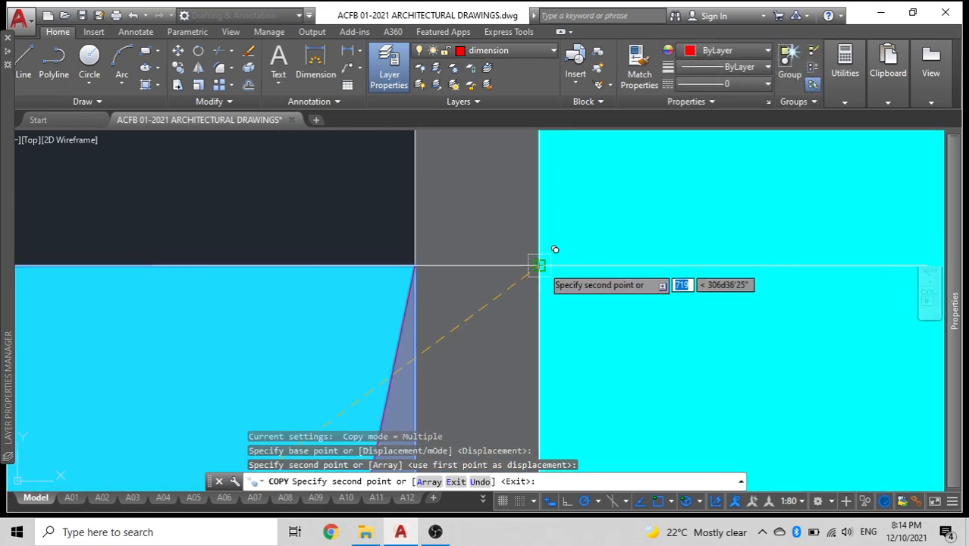
{"action": "left_click", "coordinate": [539, 265]}
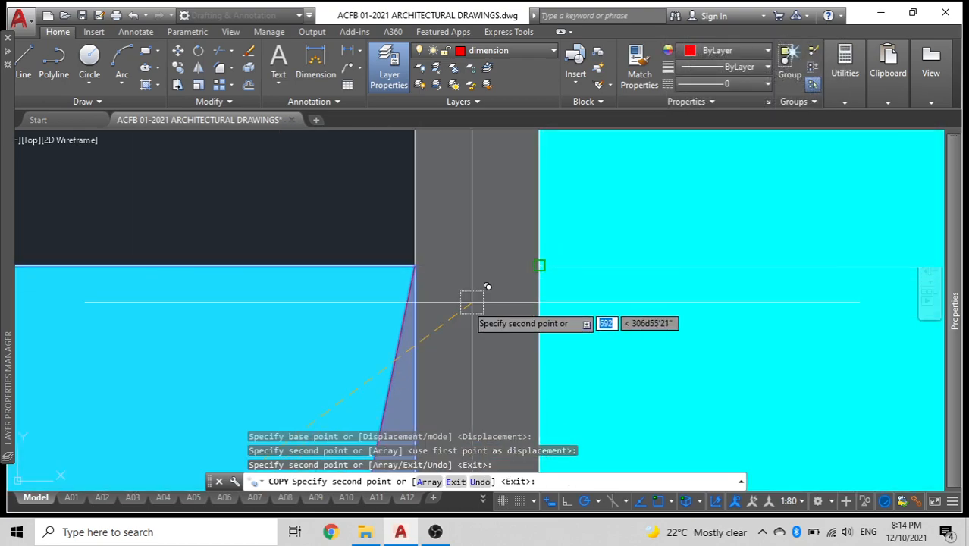
Step: Stack further copies of the three-panel set up both panes until each holds nine louvre panels
{"action": "scroll", "coordinate": [471, 304], "scroll_direction": "down", "scroll_amount": 5}
{"action": "scroll", "coordinate": [130, 304], "scroll_direction": "up", "scroll_amount": 3}
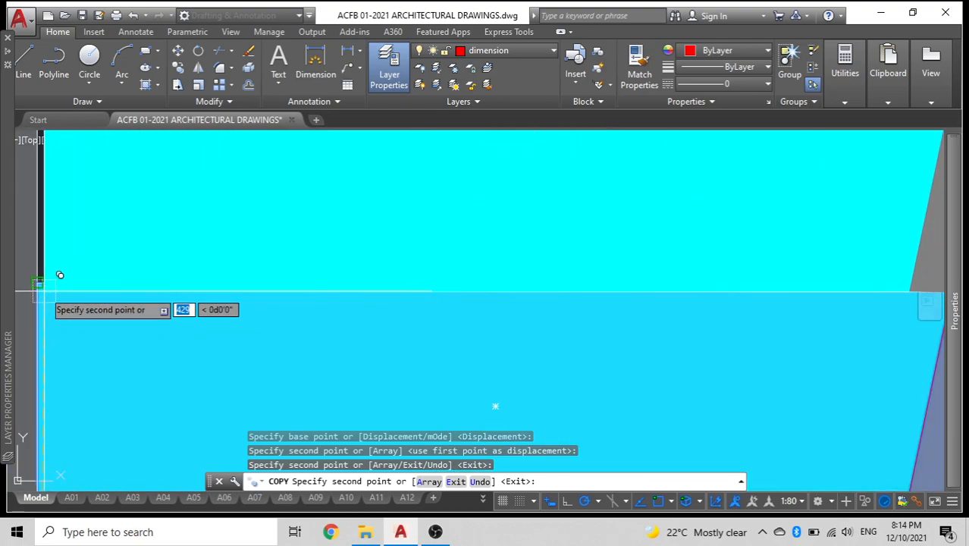
{"action": "left_click", "coordinate": [56, 269]}
{"action": "scroll", "coordinate": [284, 279], "scroll_direction": "down", "scroll_amount": 5}
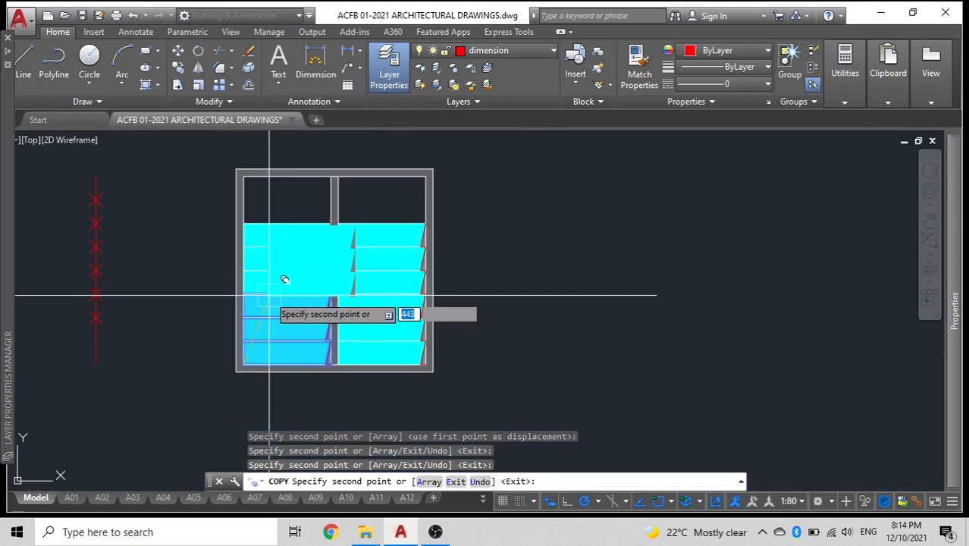
{"action": "scroll", "coordinate": [262, 190], "scroll_direction": "up", "scroll_amount": 4}
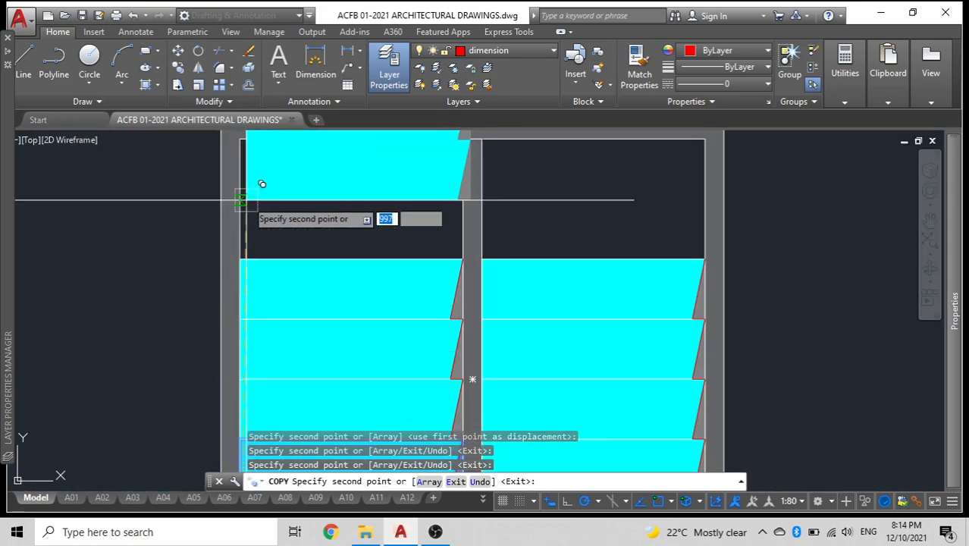
{"action": "left_click", "coordinate": [240, 258]}
{"action": "key", "text": "Escape"}
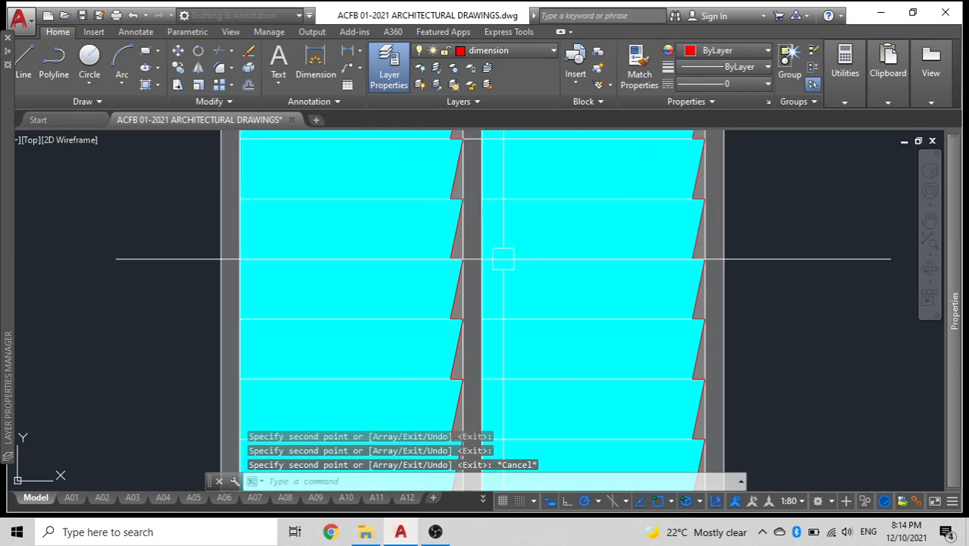
Step: Erase the surplus top louvre panel that extends above the frame in each pane
{"action": "scroll", "coordinate": [501, 255], "scroll_direction": "down", "scroll_amount": 3}
{"action": "left_click", "coordinate": [525, 199]}
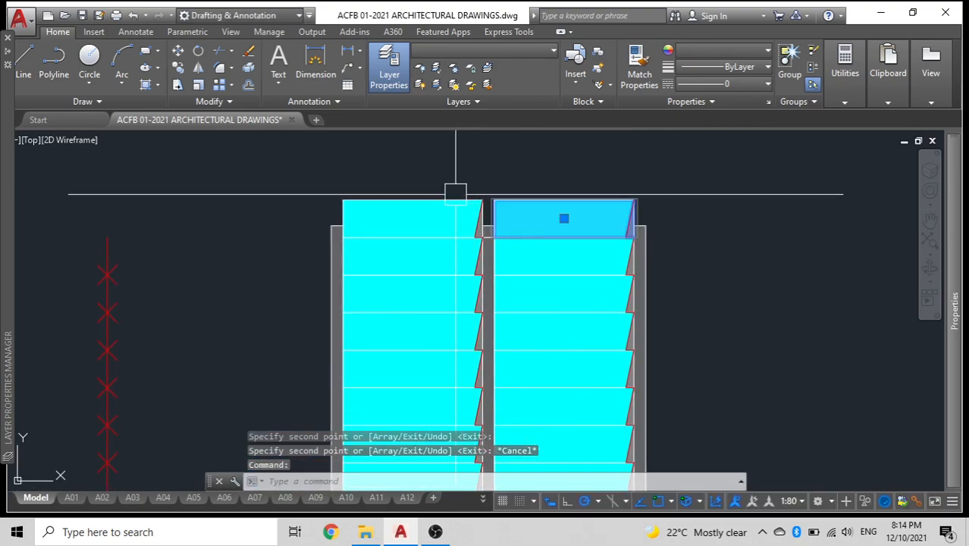
{"action": "left_click", "coordinate": [444, 199]}
{"action": "key", "text": "Delete"}
Step: Erase the red vertical guide line and its point markers beside the window
{"action": "scroll", "coordinate": [584, 269], "scroll_direction": "down", "scroll_amount": 4}
{"action": "scroll", "coordinate": [511, 238], "scroll_direction": "up", "scroll_amount": 2}
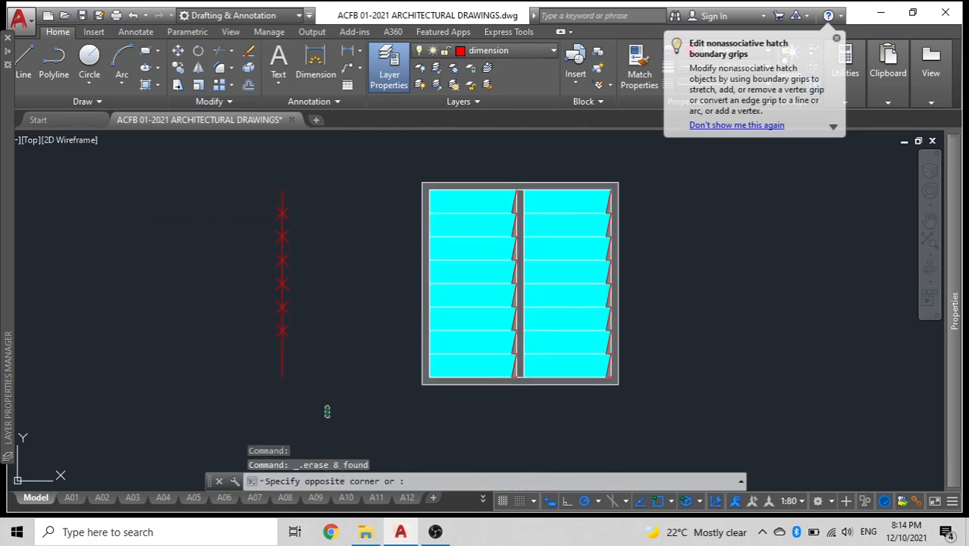
{"action": "left_click", "coordinate": [232, 186]}
{"action": "key", "text": "Delete"}
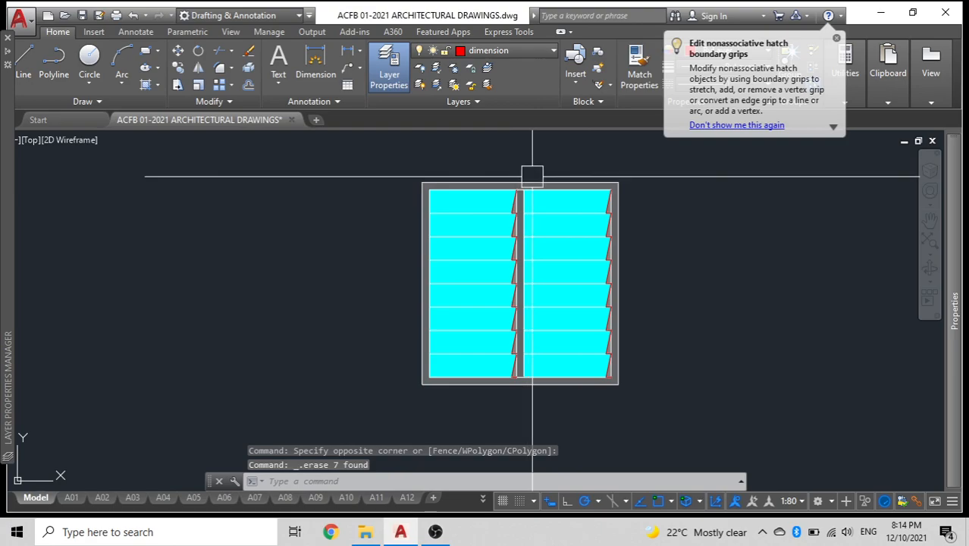
{"action": "scroll", "coordinate": [552, 198], "scroll_direction": "up", "scroll_amount": 4}
{"action": "scroll", "coordinate": [614, 269], "scroll_direction": "down", "scroll_amount": 4}
{"action": "scroll", "coordinate": [614, 268], "scroll_direction": "down", "scroll_amount": 4}
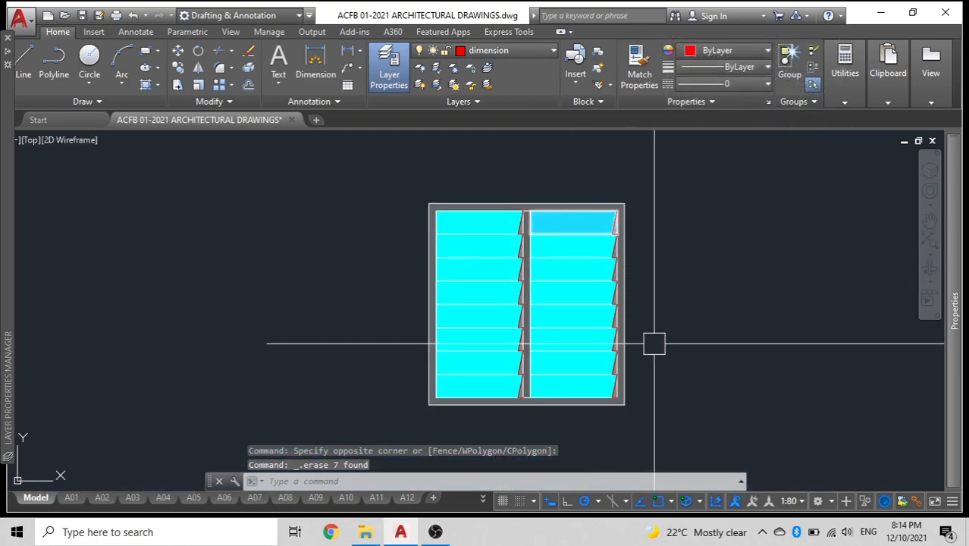
{"action": "scroll", "coordinate": [455, 341], "scroll_direction": "up", "scroll_amount": 4}
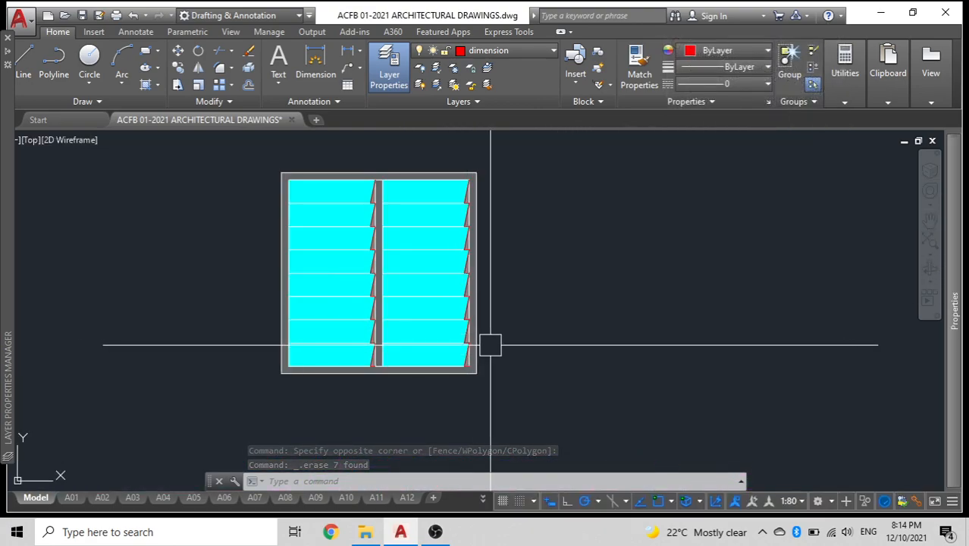
{"action": "scroll", "coordinate": [491, 349], "scroll_direction": "down", "scroll_amount": 4}
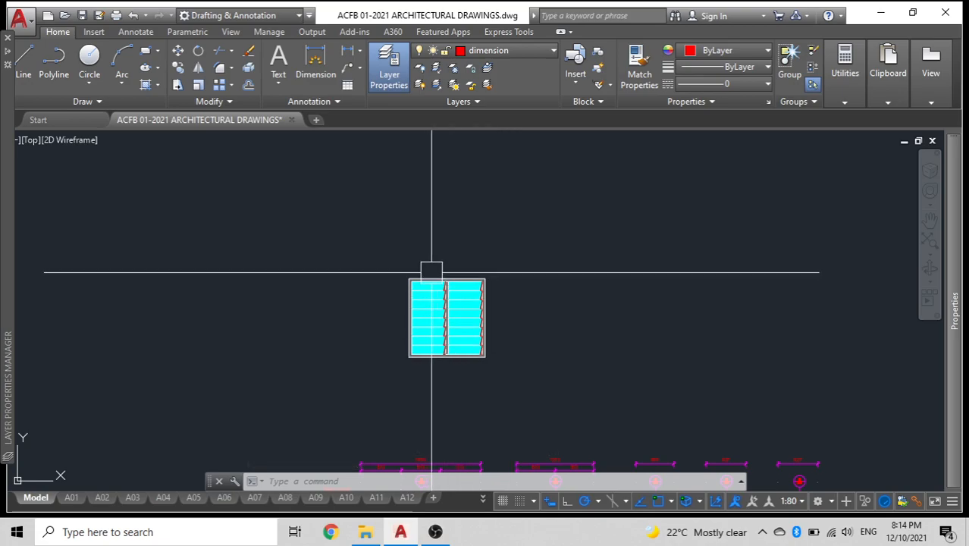
{"action": "middle_click_drag", "start_coordinate": [433, 210], "coordinate": [424, 61]}
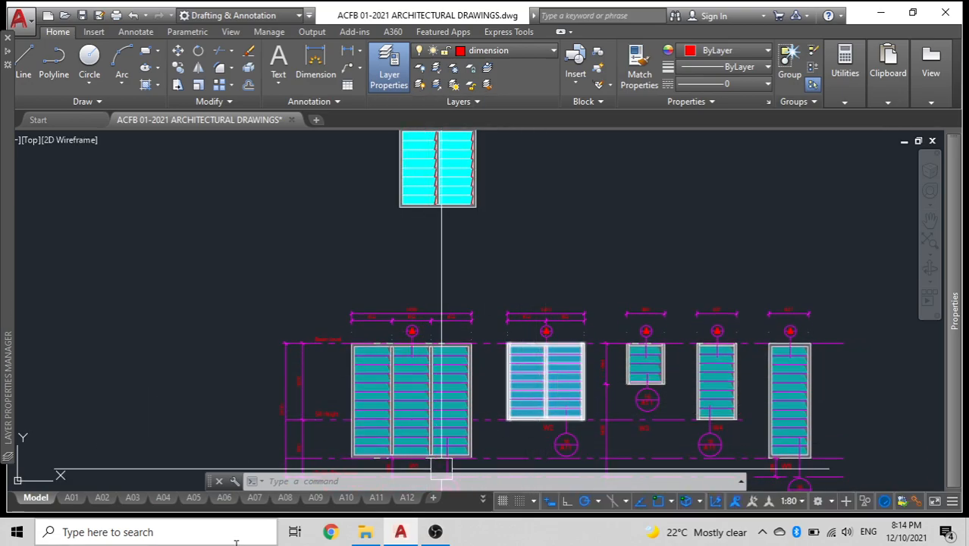
Step: Find the window schedule on layout A10 and activate its window elevations viewport to check the viewport scale
{"action": "mouse_move", "coordinate": [285, 508]}
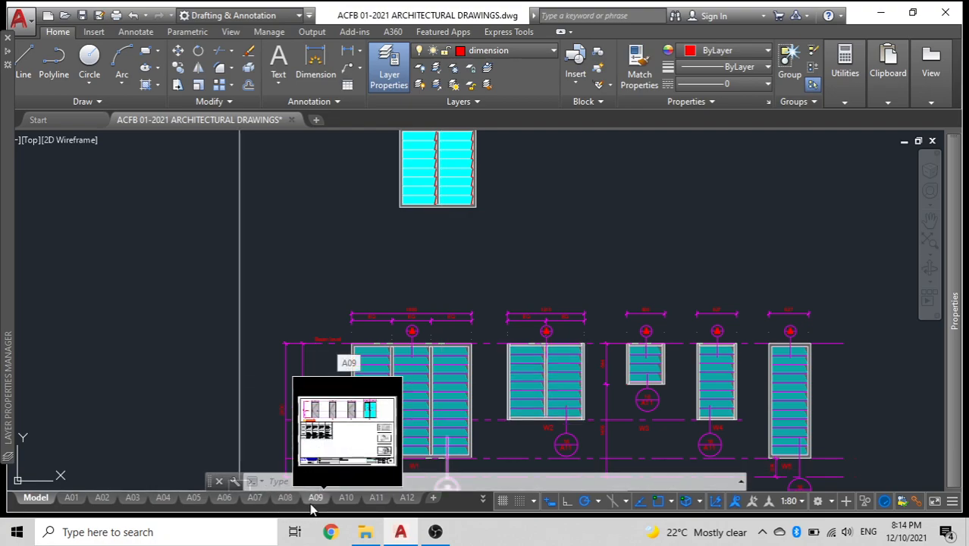
{"action": "left_click", "coordinate": [285, 500]}
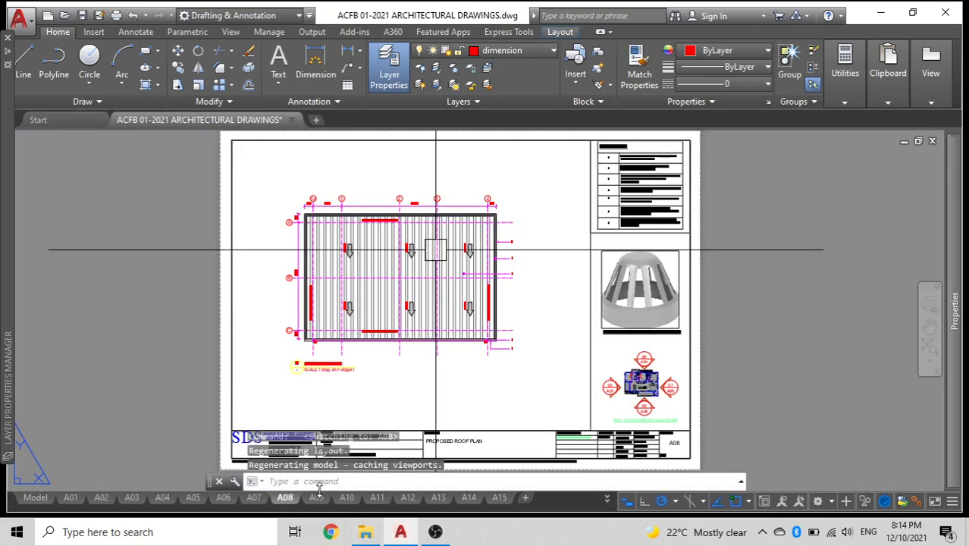
{"action": "left_click", "coordinate": [321, 503]}
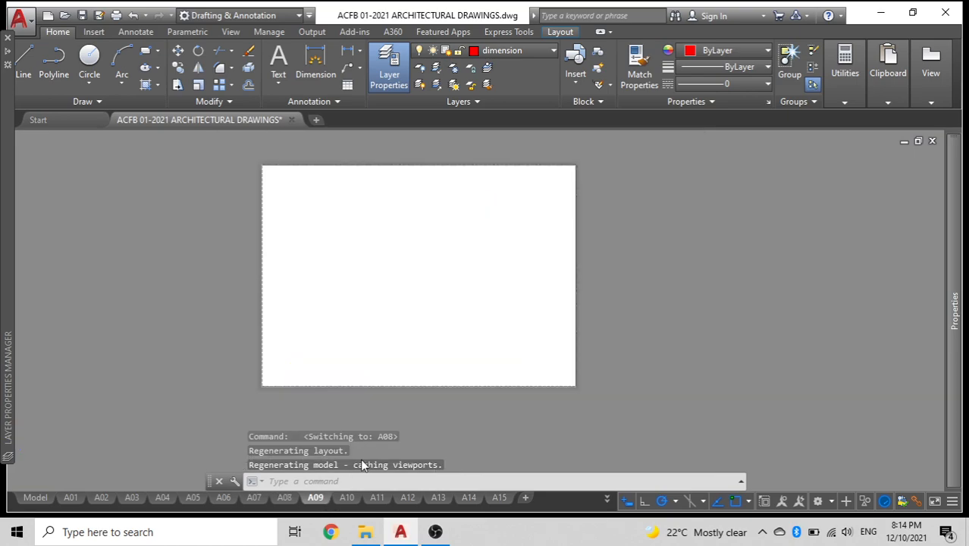
{"action": "left_click", "coordinate": [345, 499]}
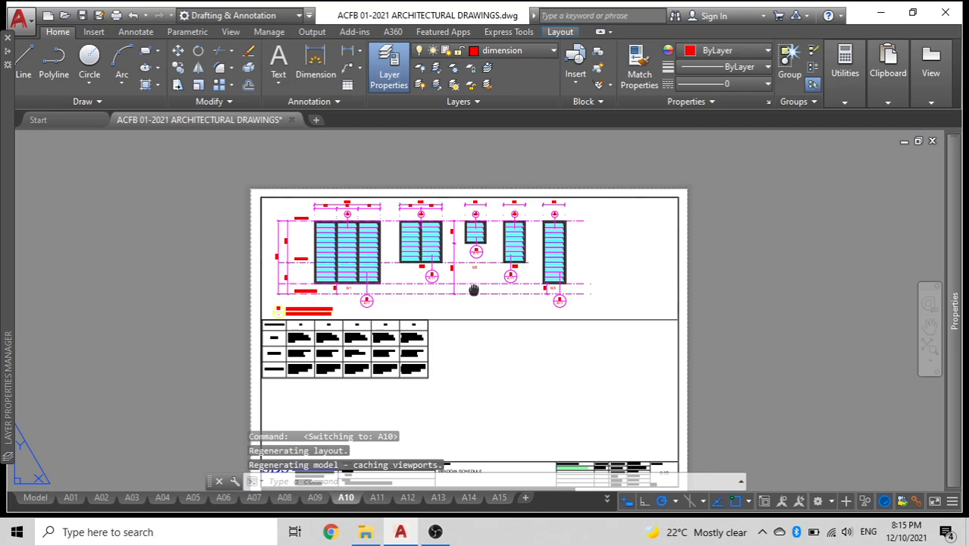
{"action": "middle_click_drag", "start_coordinate": [473, 290], "coordinate": [419, 305]}
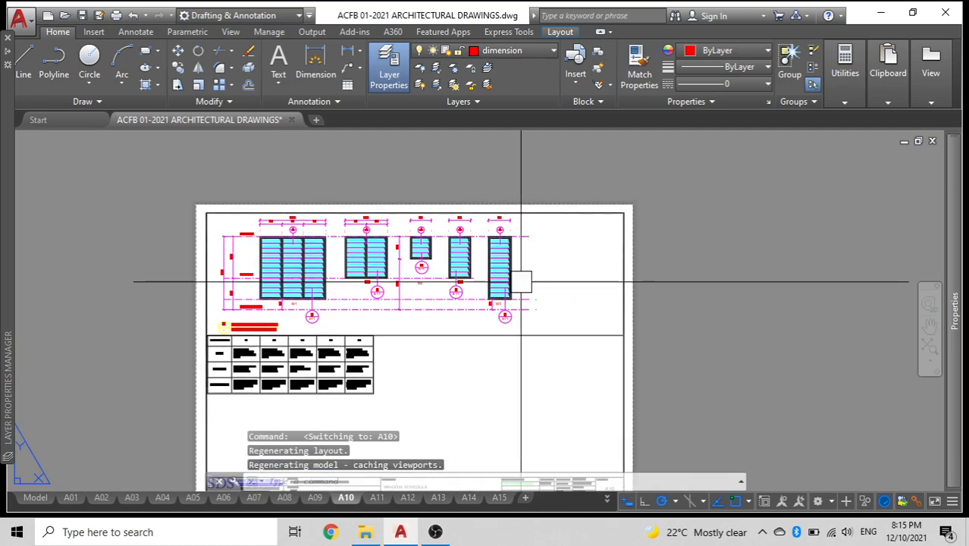
{"action": "double_click", "coordinate": [551, 275]}
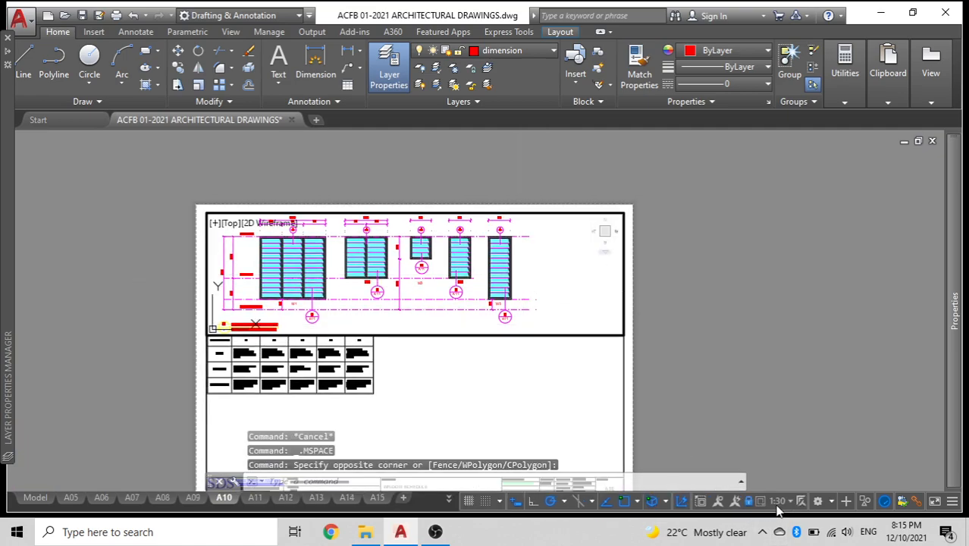
Step: Return to model space and set the annotation scale to 1:30
{"action": "left_click", "coordinate": [35, 498]}
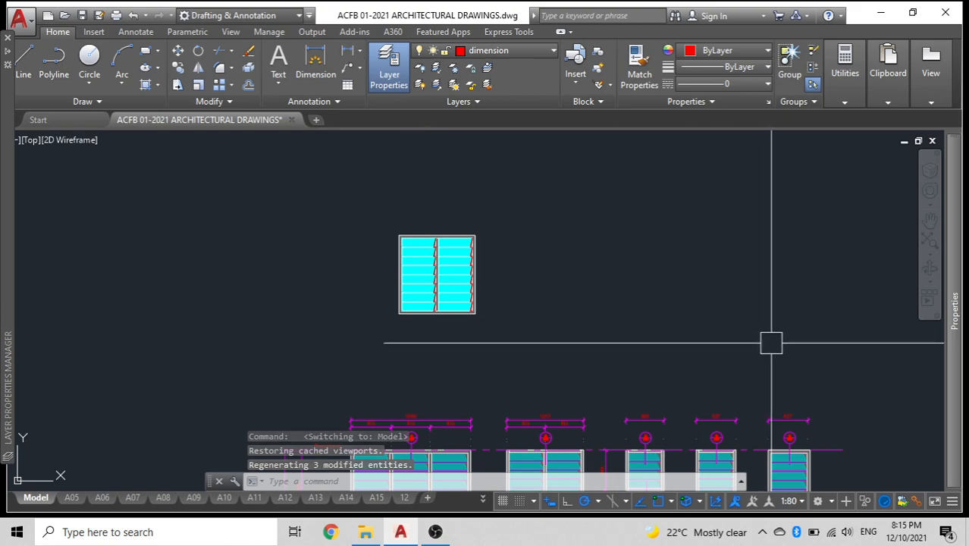
{"action": "left_click", "coordinate": [803, 502]}
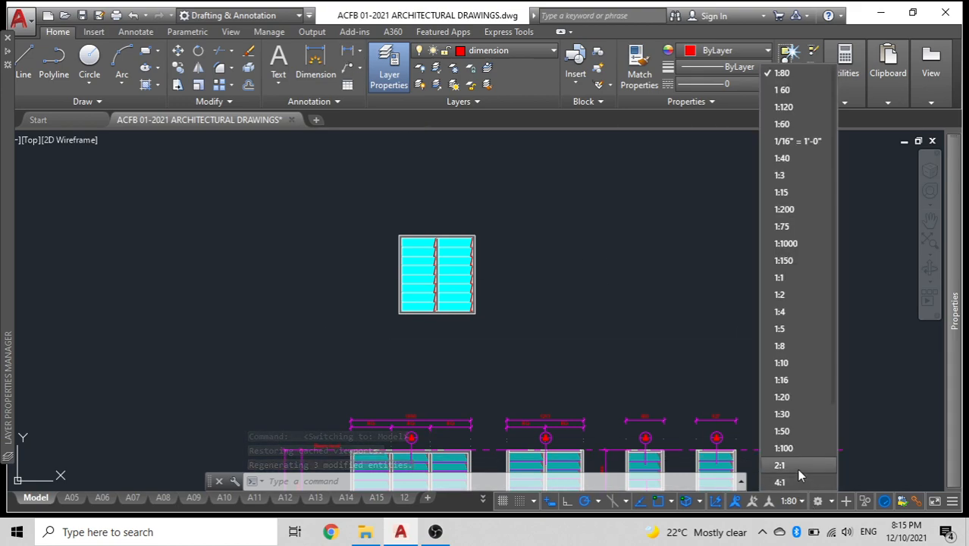
{"action": "left_click", "coordinate": [797, 412]}
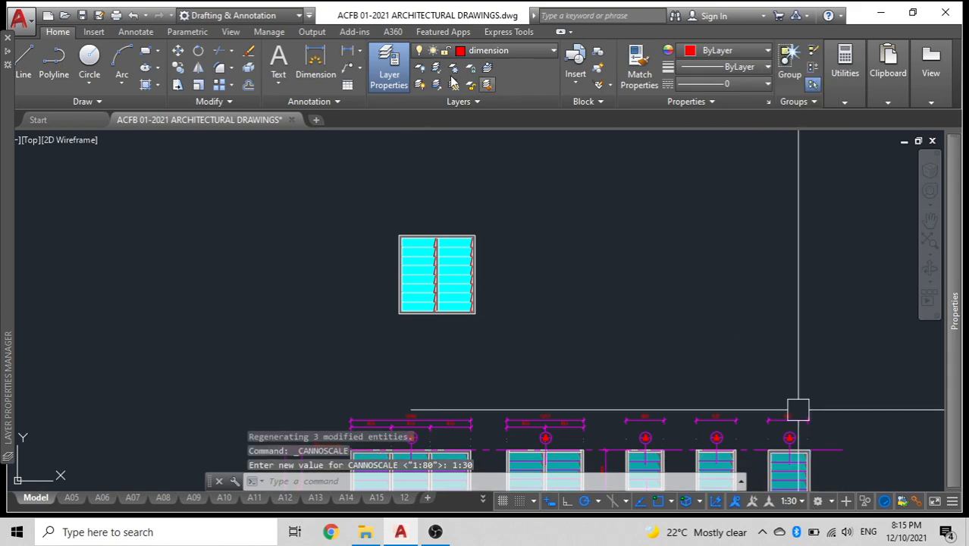
Step: Add a linear dimension for the window's overall width above the frame, between its two outer top corners
{"action": "left_click", "coordinate": [347, 51]}
{"action": "scroll", "coordinate": [405, 281], "scroll_direction": "up", "scroll_amount": 6}
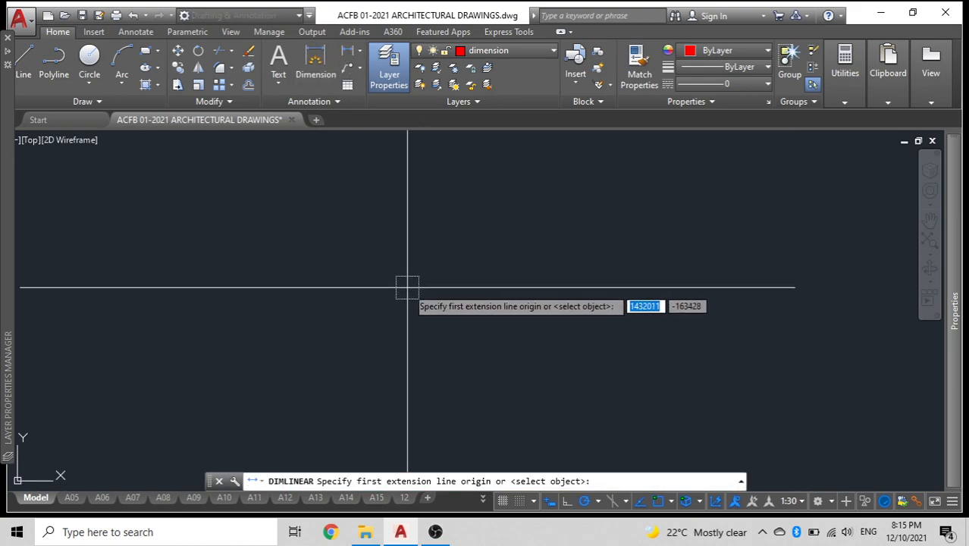
{"action": "left_click", "coordinate": [293, 413]}
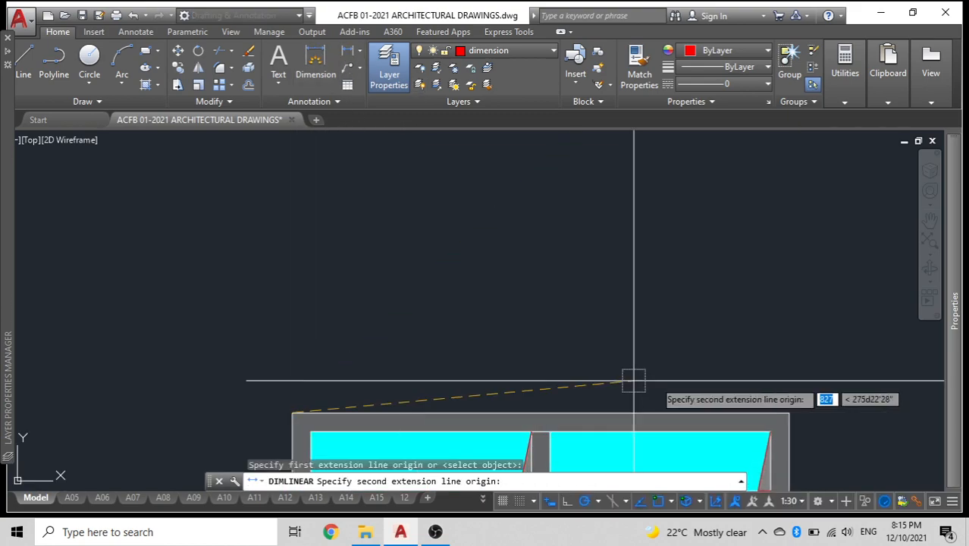
{"action": "left_click", "coordinate": [790, 413]}
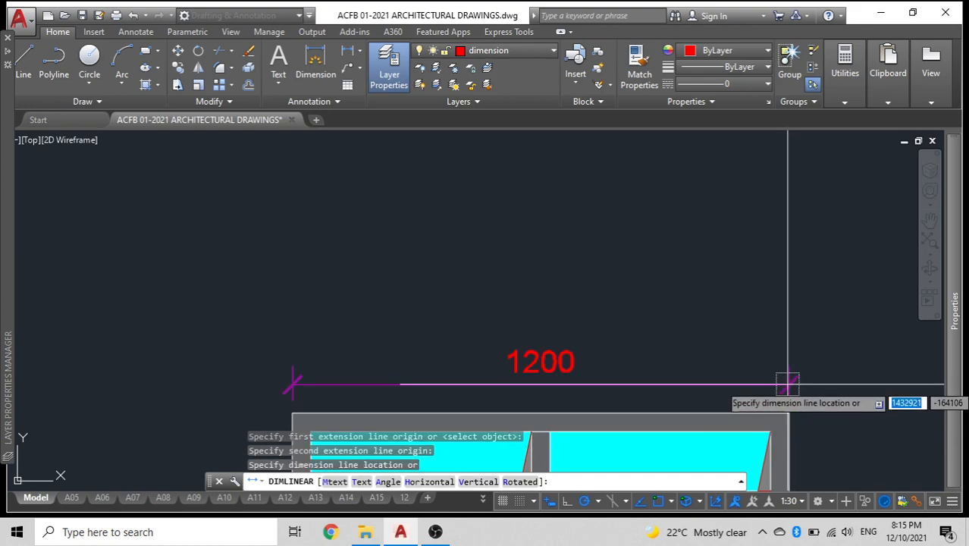
{"action": "left_click", "coordinate": [710, 329]}
Step: Dimension the left frame member's width above the window, placing it beneath the overall width dimension
{"action": "scroll", "coordinate": [511, 161], "scroll_direction": "down", "scroll_amount": 4}
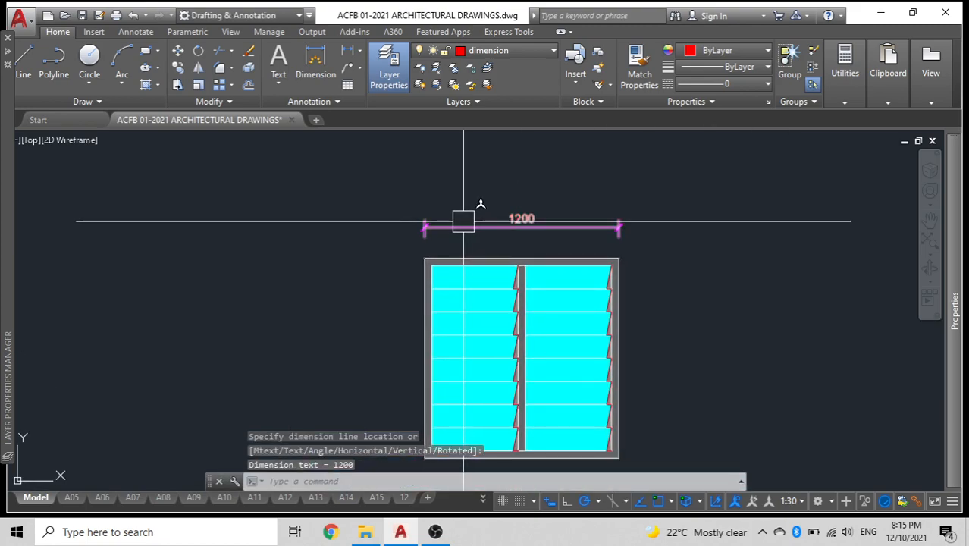
{"action": "type", "text": "dim"}
{"action": "key", "text": "Return"}
{"action": "scroll", "coordinate": [423, 256], "scroll_direction": "up", "scroll_amount": 5}
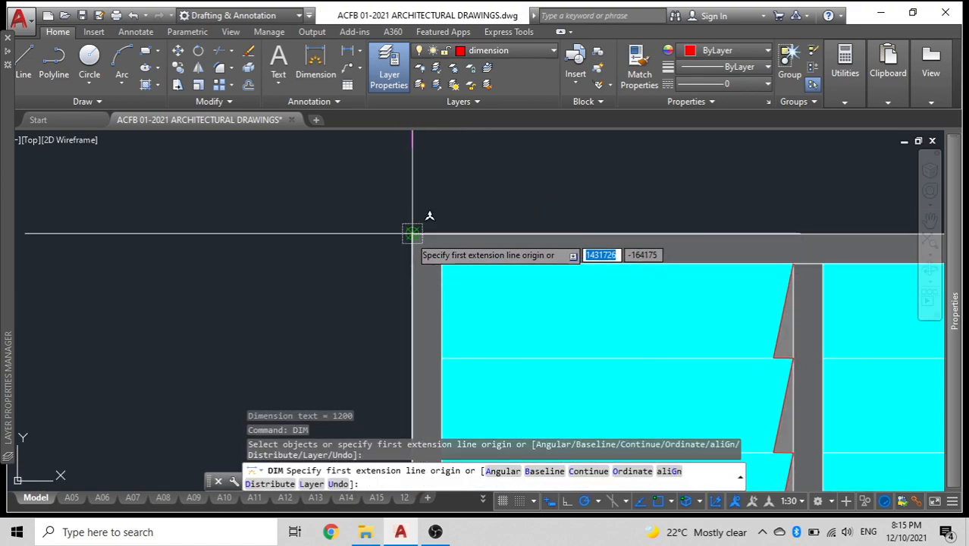
{"action": "left_click", "coordinate": [413, 235]}
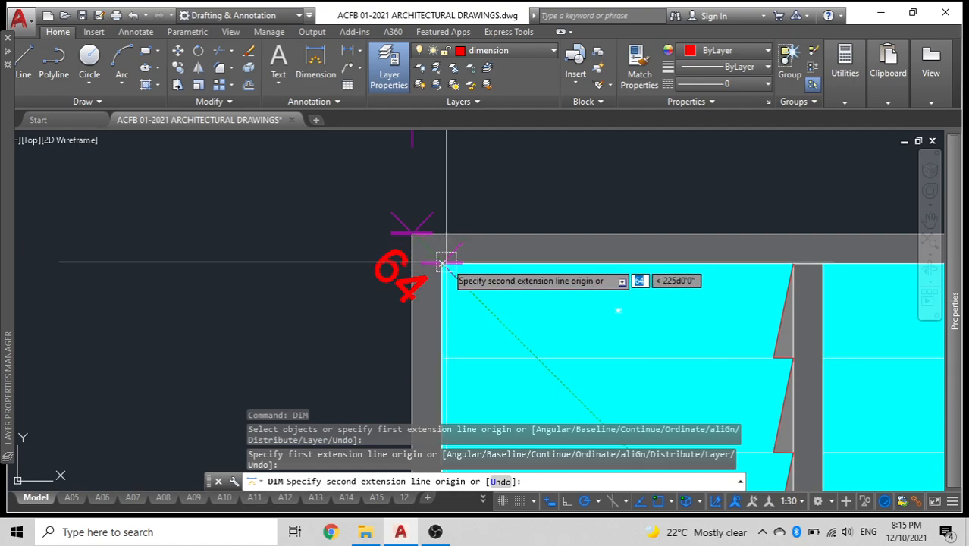
{"action": "left_click", "coordinate": [459, 226]}
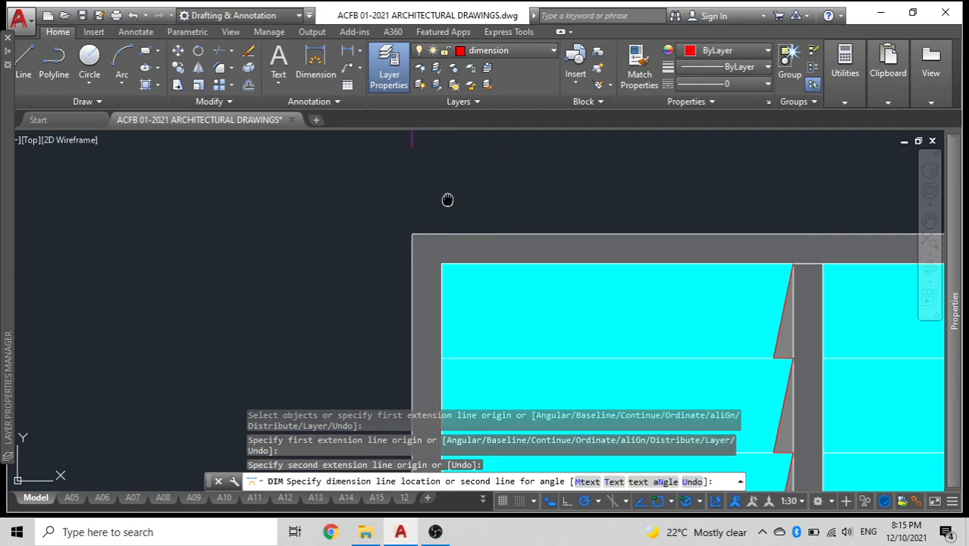
{"action": "middle_click_drag", "start_coordinate": [447, 199], "coordinate": [440, 284]}
{"action": "scroll", "coordinate": [443, 273], "scroll_direction": "up", "scroll_amount": 3}
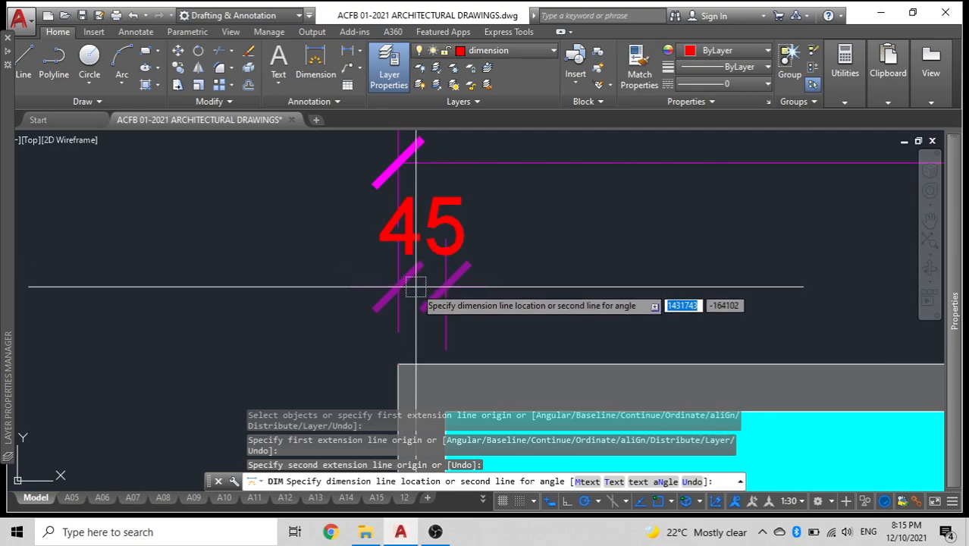
{"action": "left_click", "coordinate": [415, 286]}
{"action": "key", "text": "Escape"}
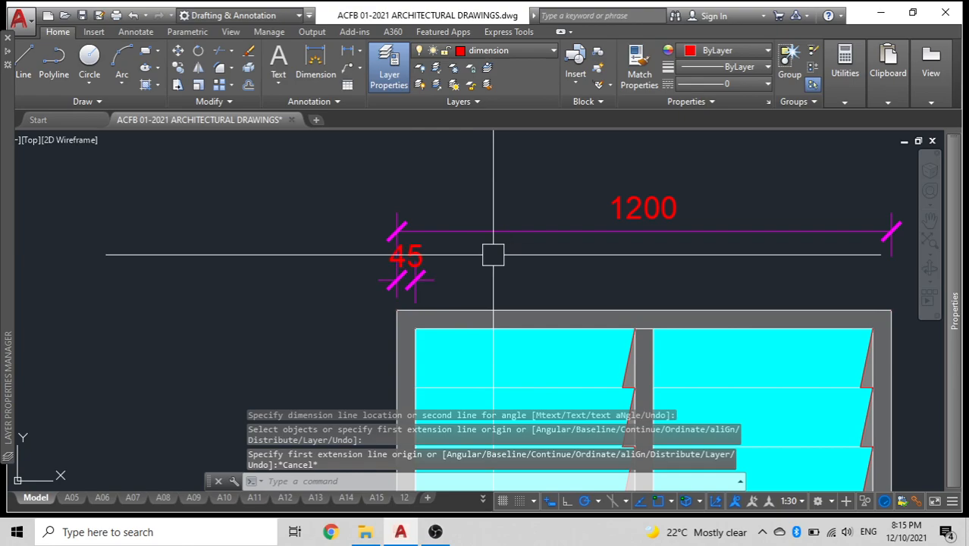
Step: Continue the horizontal dimension chain across the left pane, mullion, right pane and right frame member to the outer corner
{"action": "middle_click_drag", "start_coordinate": [493, 255], "coordinate": [467, 252]}
{"action": "type", "text": "DIMCONTINUE"}
{"action": "key", "text": "Return"}
{"action": "scroll", "coordinate": [573, 339], "scroll_direction": "up", "scroll_amount": 4}
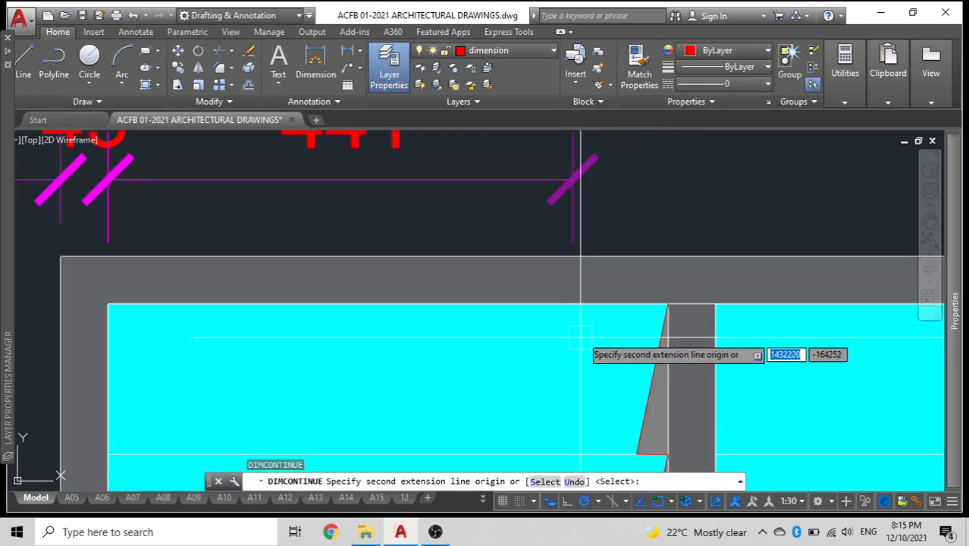
{"action": "left_click", "coordinate": [668, 304]}
{"action": "left_click", "coordinate": [716, 304]}
{"action": "scroll", "coordinate": [607, 305], "scroll_direction": "down", "scroll_amount": 3}
{"action": "scroll", "coordinate": [675, 303], "scroll_direction": "up", "scroll_amount": 4}
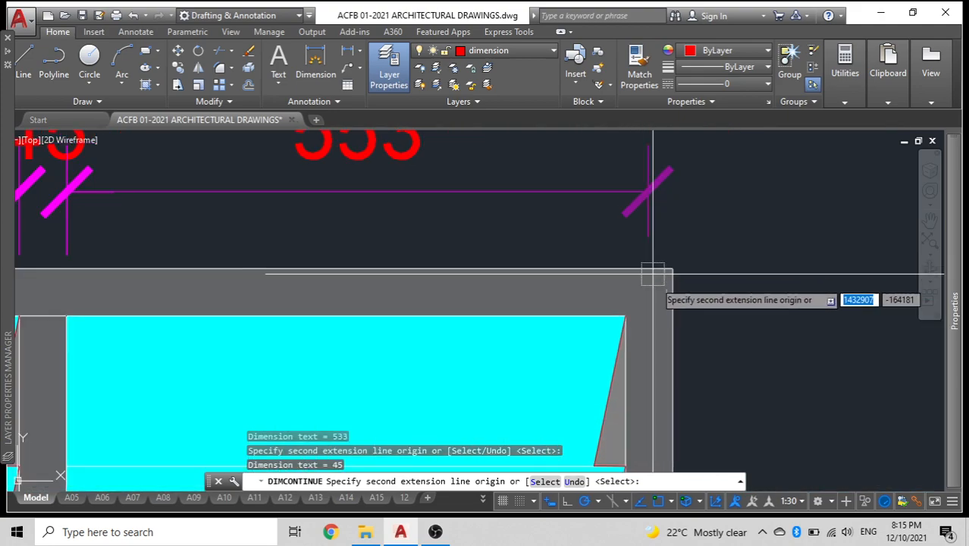
{"action": "left_click", "coordinate": [625, 316]}
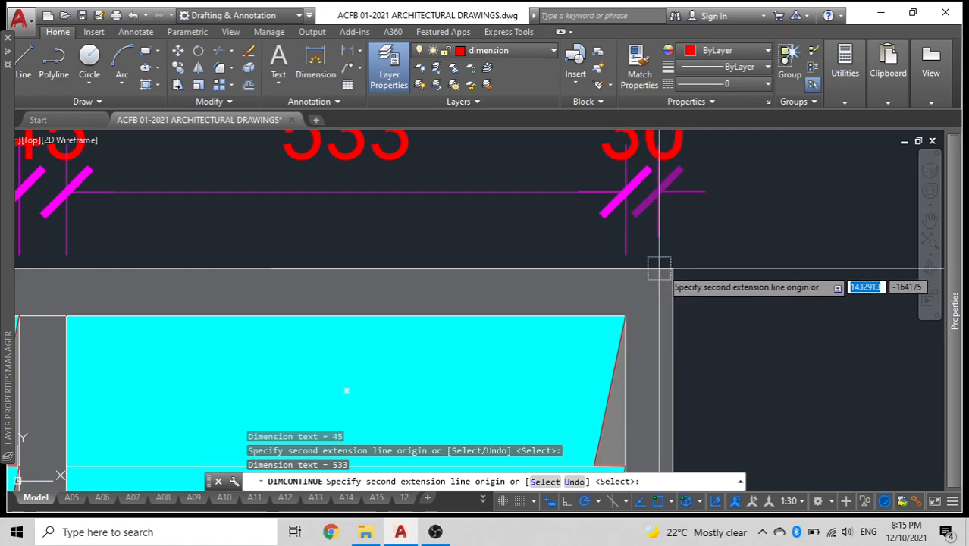
{"action": "left_click", "coordinate": [673, 269]}
{"action": "key", "text": "Escape"}
{"action": "scroll", "coordinate": [820, 139], "scroll_direction": "down", "scroll_amount": 3}
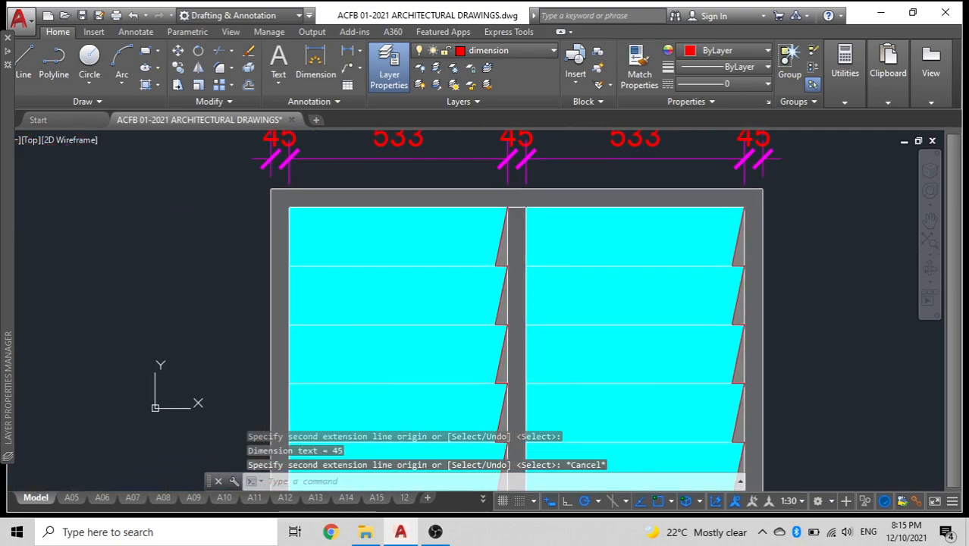
{"action": "scroll", "coordinate": [604, 244], "scroll_direction": "down", "scroll_amount": 2}
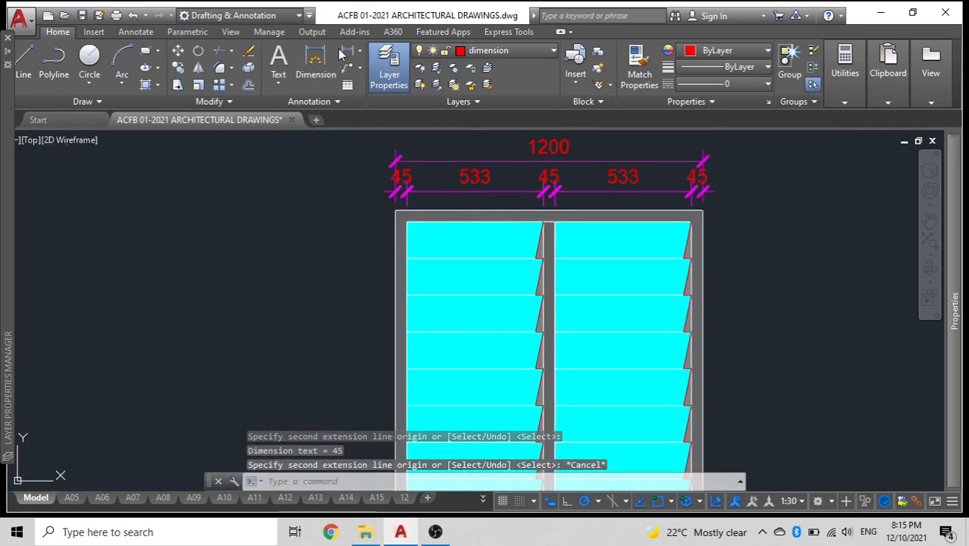
Step: Add a vertical linear dimension for the top frame member's thickness on the left side of the window
{"action": "left_click", "coordinate": [346, 53]}
{"action": "scroll", "coordinate": [402, 211], "scroll_direction": "up", "scroll_amount": 4}
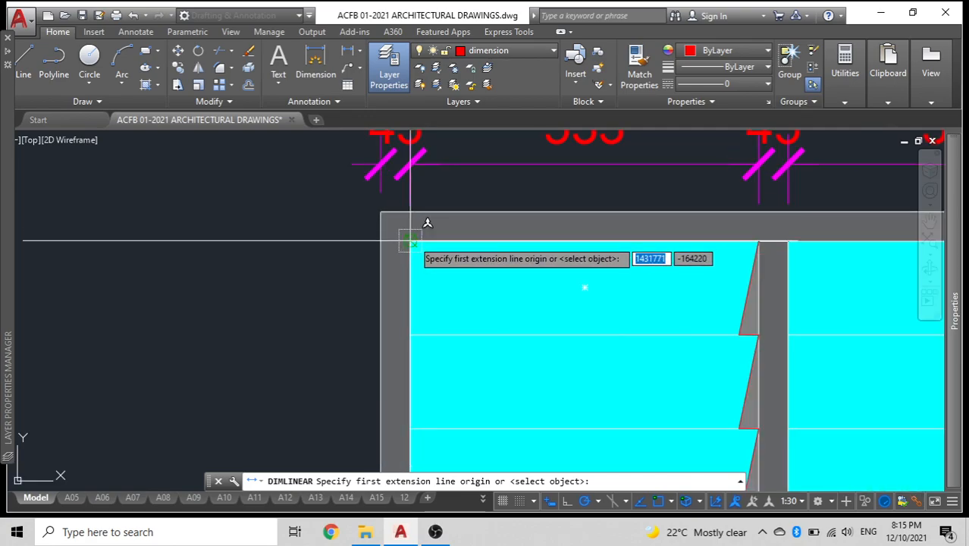
{"action": "left_click", "coordinate": [382, 214]}
{"action": "left_click", "coordinate": [410, 241]}
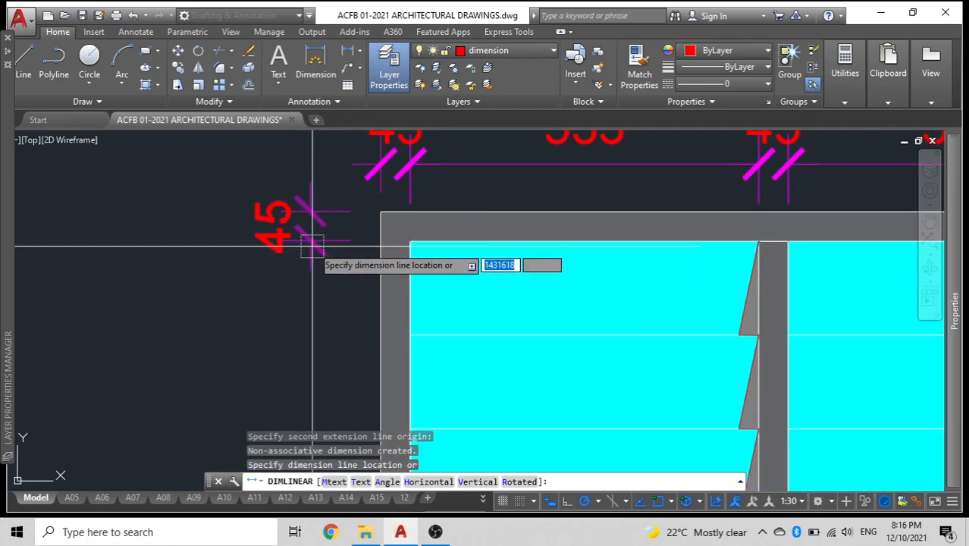
{"action": "left_click", "coordinate": [316, 245]}
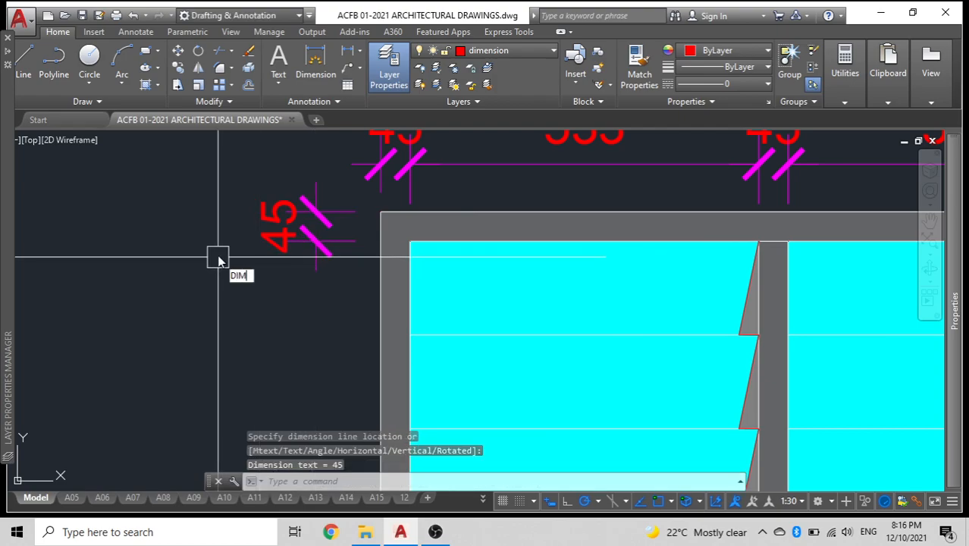
{"action": "key", "text": "Escape"}
{"action": "key", "text": "Escape"}
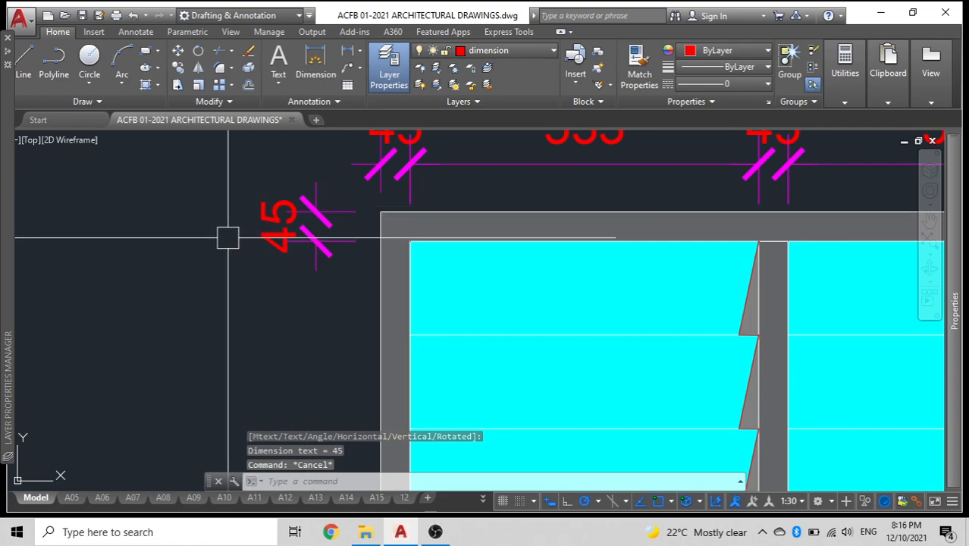
Step: Continue the vertical dimension chain down the pane opening and the bottom frame member to the frame's lower outer corner
{"action": "type", "text": "C"}
{"action": "key", "text": "Return"}
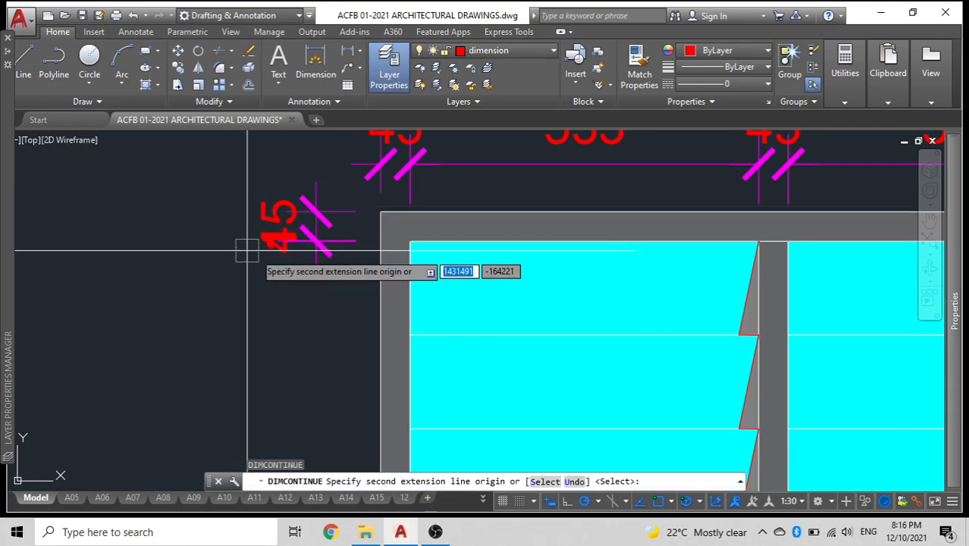
{"action": "scroll", "coordinate": [262, 258], "scroll_direction": "down", "scroll_amount": 3}
{"action": "scroll", "coordinate": [311, 216], "scroll_direction": "up", "scroll_amount": 6}
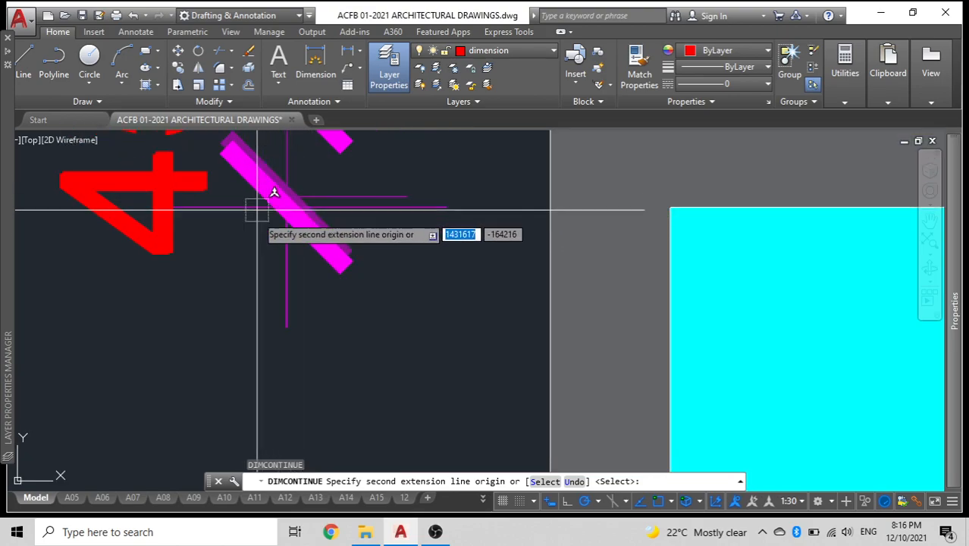
{"action": "scroll", "coordinate": [278, 239], "scroll_direction": "down", "scroll_amount": 8}
{"action": "scroll", "coordinate": [275, 240], "scroll_direction": "down", "scroll_amount": 6}
{"action": "middle_click_drag", "start_coordinate": [275, 241], "coordinate": [294, 177]}
{"action": "scroll", "coordinate": [301, 228], "scroll_direction": "up", "scroll_amount": 6}
{"action": "left_click", "coordinate": [322, 328]}
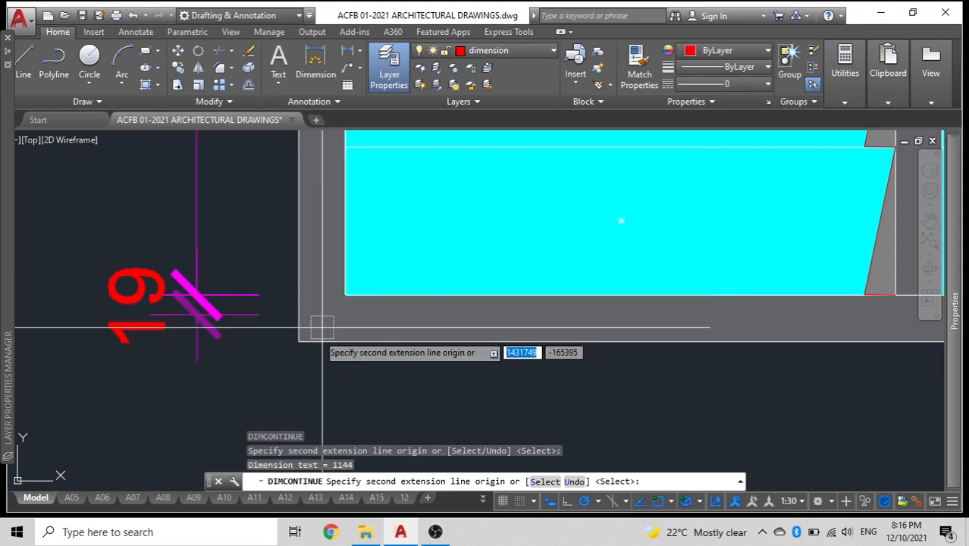
{"action": "left_click", "coordinate": [296, 338]}
{"action": "key", "text": "Escape"}
{"action": "scroll", "coordinate": [233, 302], "scroll_direction": "down", "scroll_amount": 4}
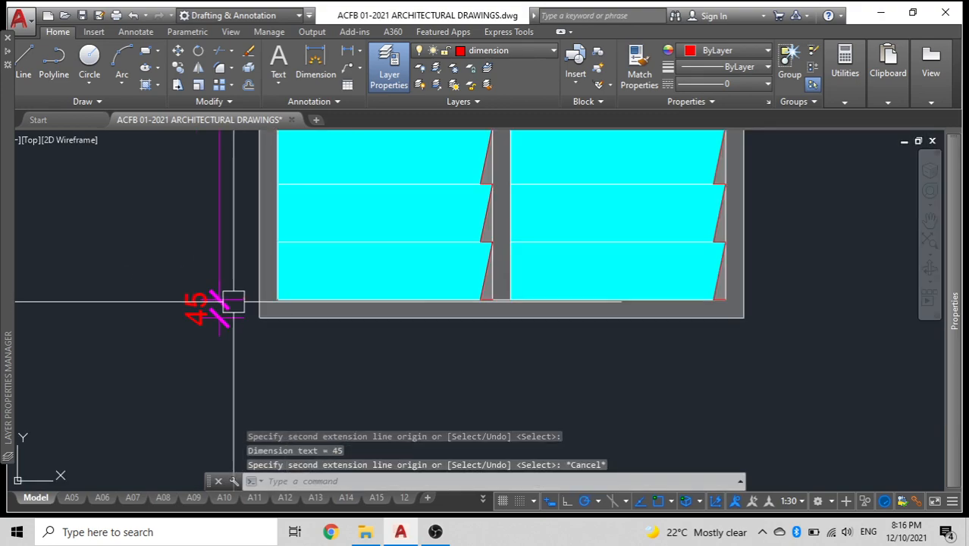
Step: Add a linear dimension for the window's overall height, placed outside the vertical dimension chain on the left
{"action": "left_click", "coordinate": [348, 55]}
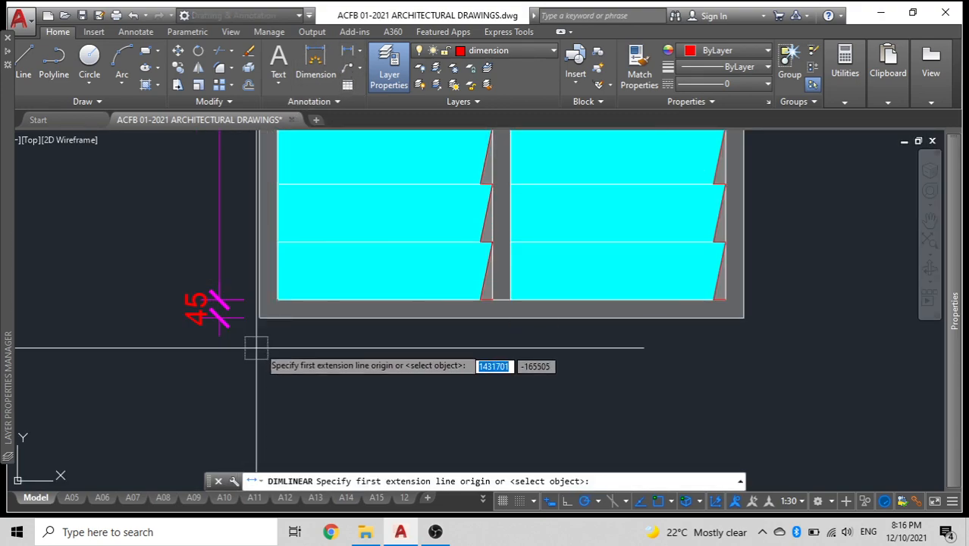
{"action": "left_click", "coordinate": [259, 318]}
{"action": "scroll", "coordinate": [243, 303], "scroll_direction": "down", "scroll_amount": 4}
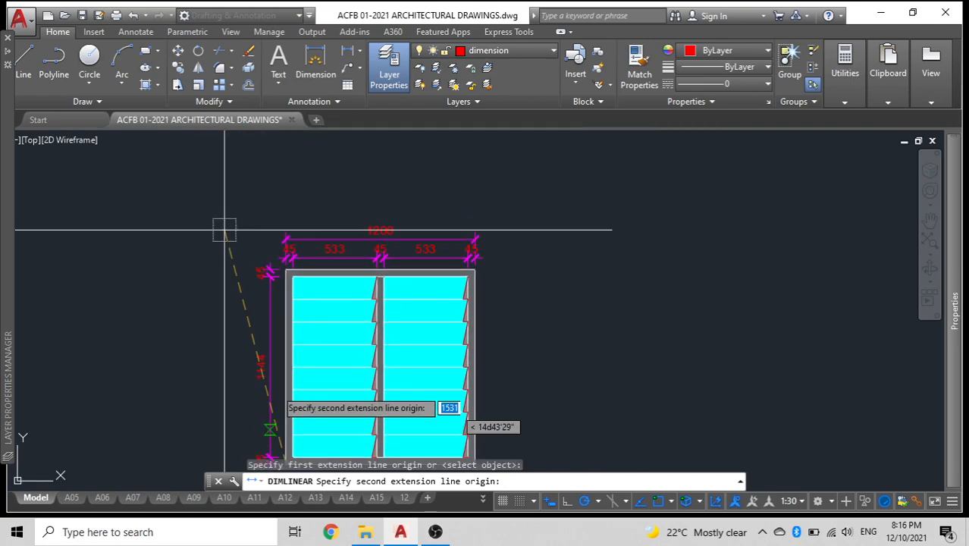
{"action": "scroll", "coordinate": [273, 228], "scroll_direction": "up", "scroll_amount": 7}
{"action": "left_click", "coordinate": [309, 215]}
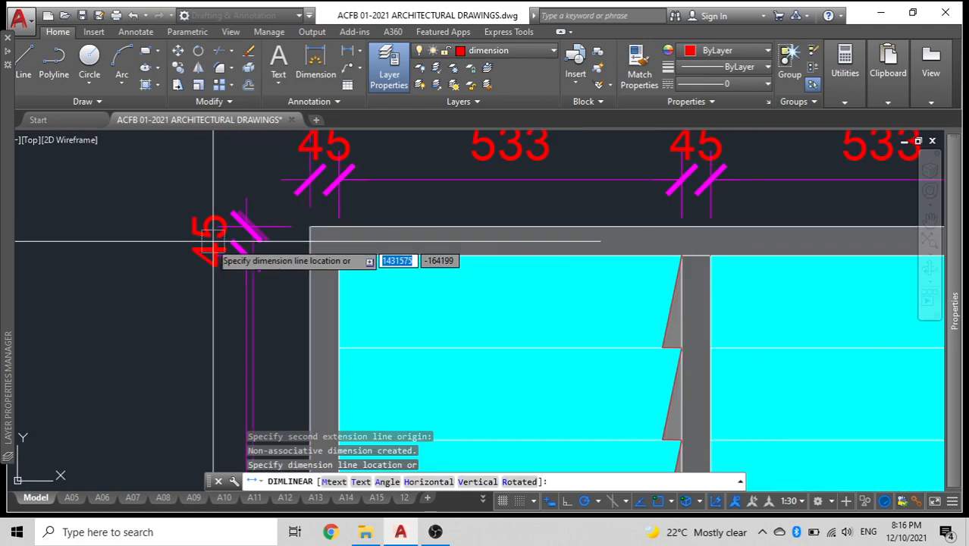
{"action": "left_click", "coordinate": [129, 245]}
{"action": "scroll", "coordinate": [129, 189], "scroll_direction": "down", "scroll_amount": 5}
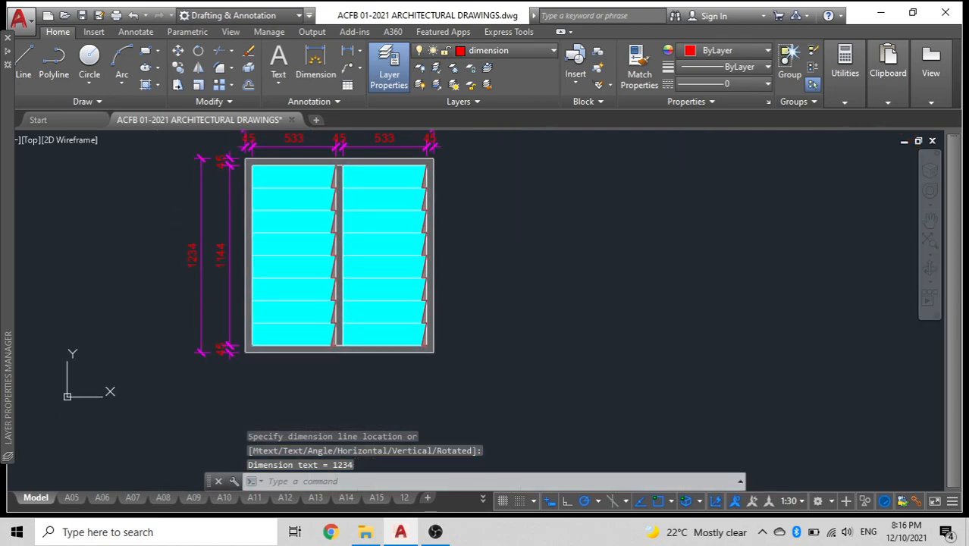
Step: Examine the existing window elevations and the window schedule table's reference, frame and glass type entries
{"action": "scroll", "coordinate": [409, 258], "scroll_direction": "down", "scroll_amount": 2}
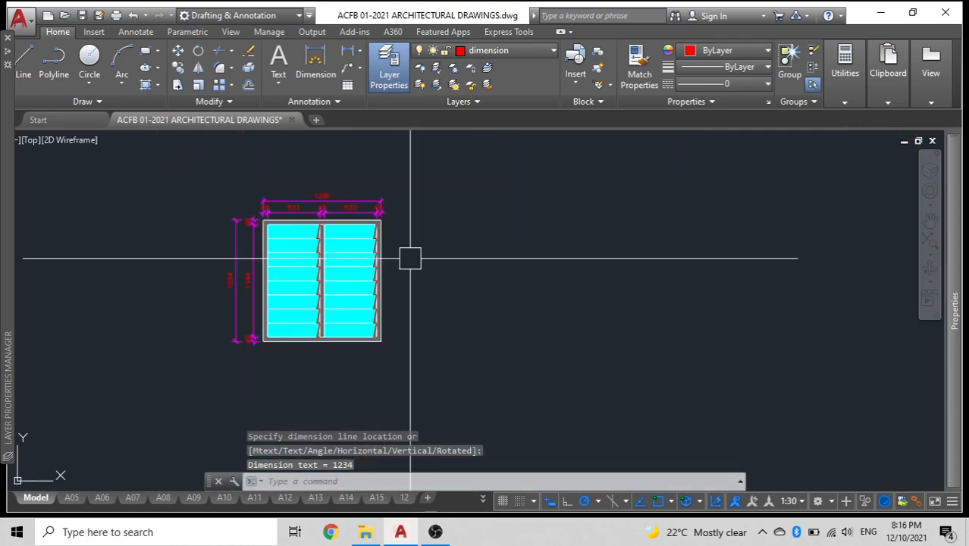
{"action": "middle_click_drag", "start_coordinate": [409, 258], "coordinate": [421, 164]}
{"action": "middle_click_drag", "start_coordinate": [351, 348], "coordinate": [372, 257]}
{"action": "middle_click_drag", "start_coordinate": [436, 382], "coordinate": [529, 127]}
{"action": "middle_click_drag", "start_coordinate": [396, 346], "coordinate": [442, 188]}
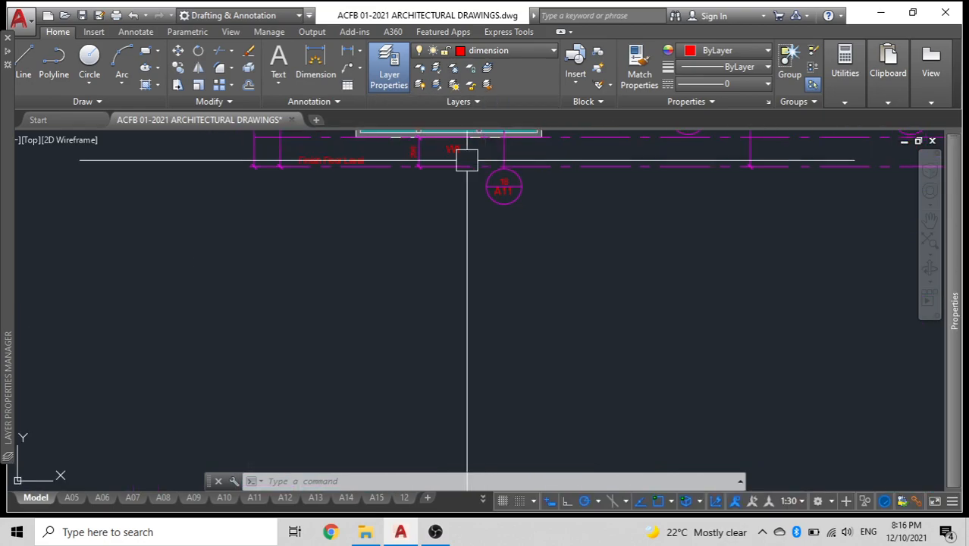
{"action": "scroll", "coordinate": [437, 165], "scroll_direction": "down", "scroll_amount": 5}
{"action": "scroll", "coordinate": [349, 301], "scroll_direction": "down", "scroll_amount": 5}
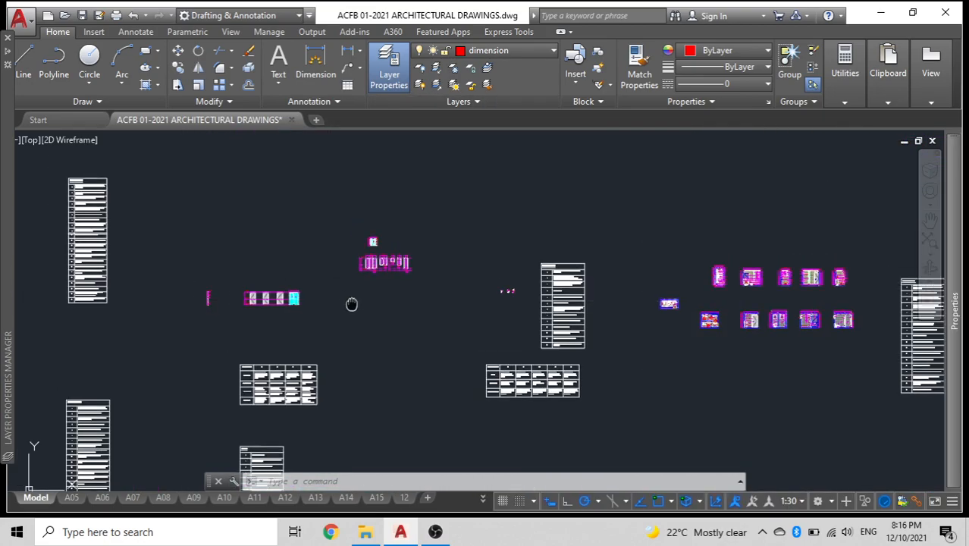
{"action": "middle_click_drag", "start_coordinate": [351, 302], "coordinate": [362, 299]}
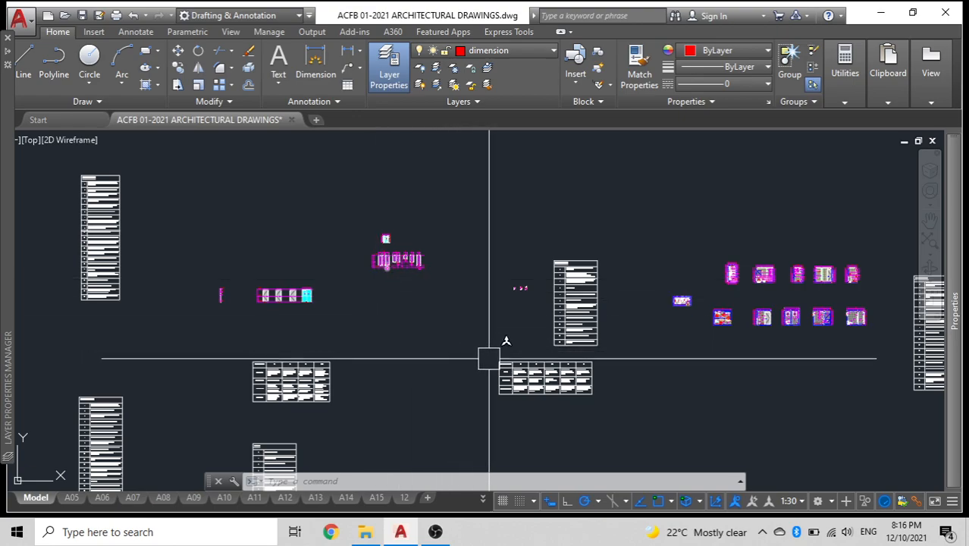
{"action": "scroll", "coordinate": [476, 354], "scroll_direction": "up", "scroll_amount": 10}
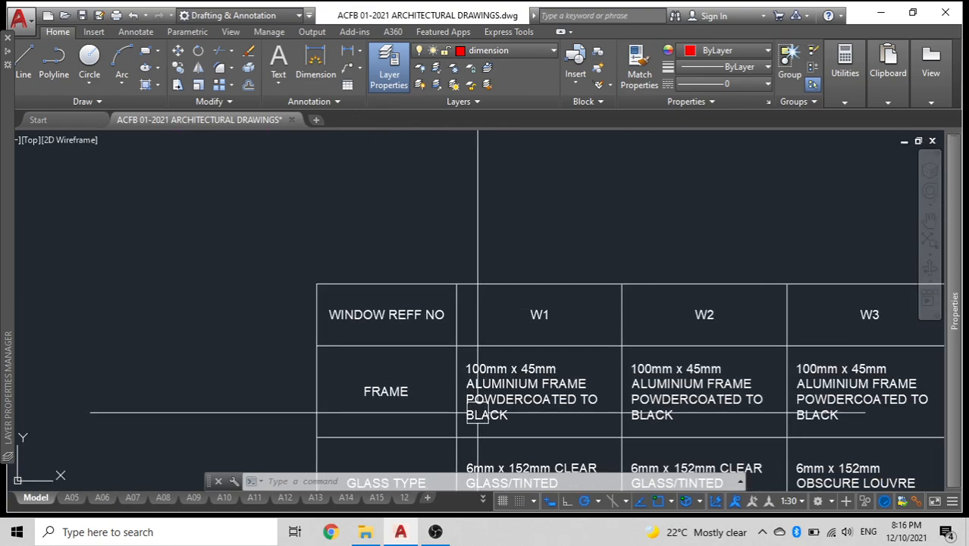
{"action": "scroll", "coordinate": [335, 324], "scroll_direction": "down", "scroll_amount": 8}
{"action": "middle_click_drag", "start_coordinate": [335, 324], "coordinate": [389, 367]}
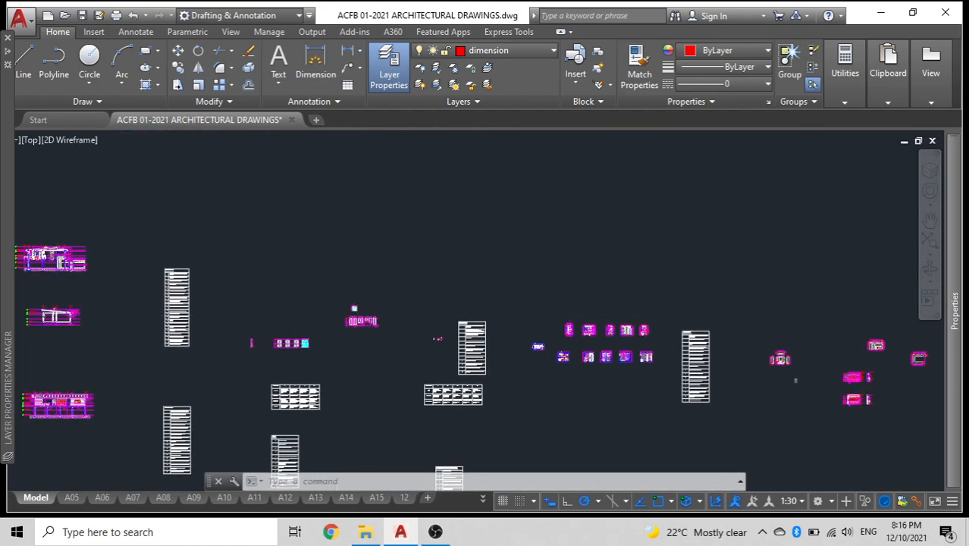
{"action": "scroll", "coordinate": [307, 326], "scroll_direction": "up", "scroll_amount": 8}
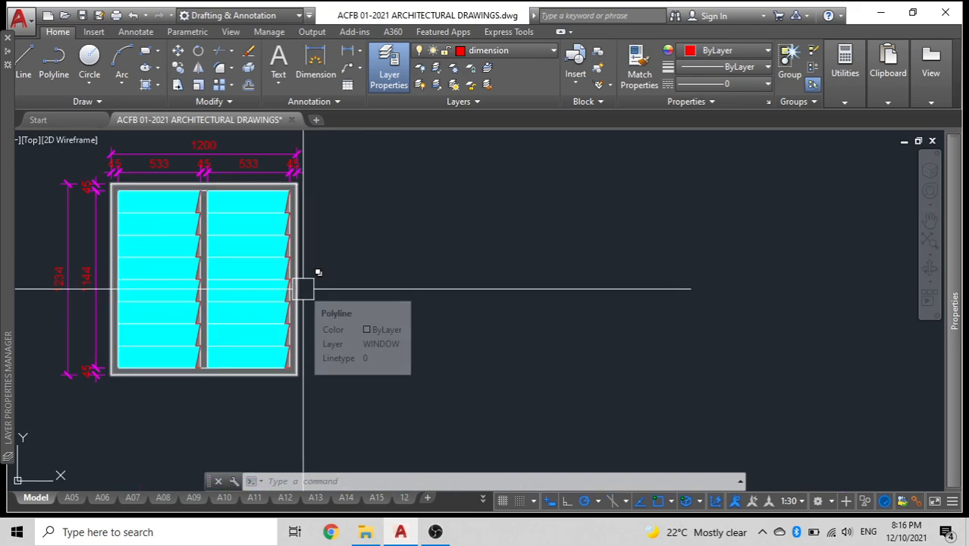
{"action": "mouse_move", "coordinate": [181, 336]}
{"action": "middle_mouse_down"}
{"action": "mouse_move", "coordinate": [223, 340]}
{"action": "mouse_move", "coordinate": [356, 419]}
{"action": "middle_mouse_up"}
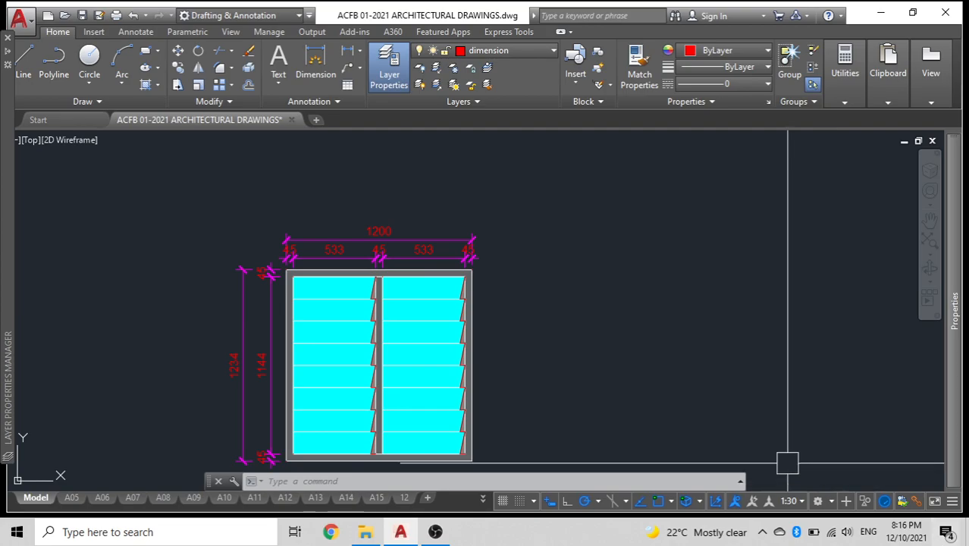
Step: Copy the 18/A11 section callout from below window W1 to the underside of the new window's second pane
{"action": "middle_click_drag", "start_coordinate": [346, 249], "coordinate": [346, 206]}
{"action": "scroll", "coordinate": [346, 205], "scroll_direction": "down", "scroll_amount": 4}
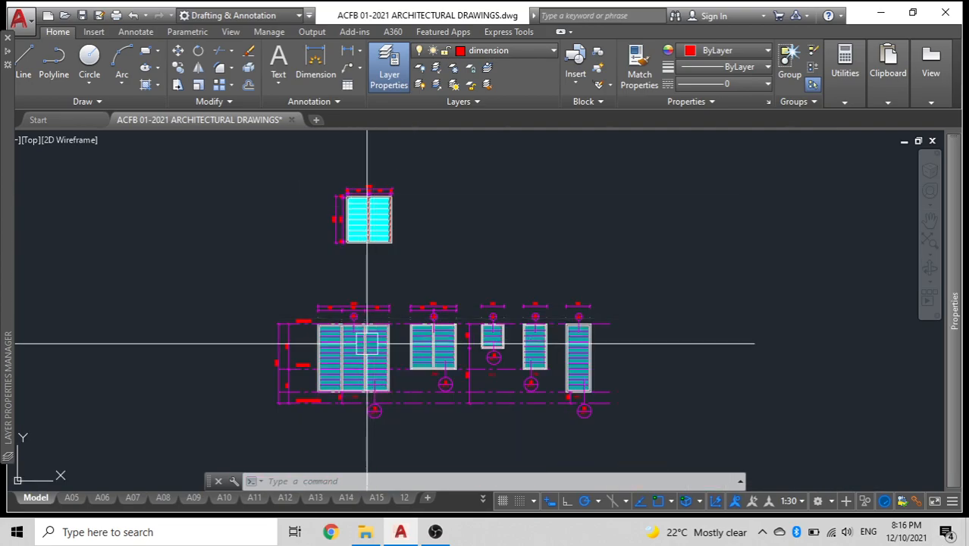
{"action": "scroll", "coordinate": [367, 342], "scroll_direction": "up", "scroll_amount": 5}
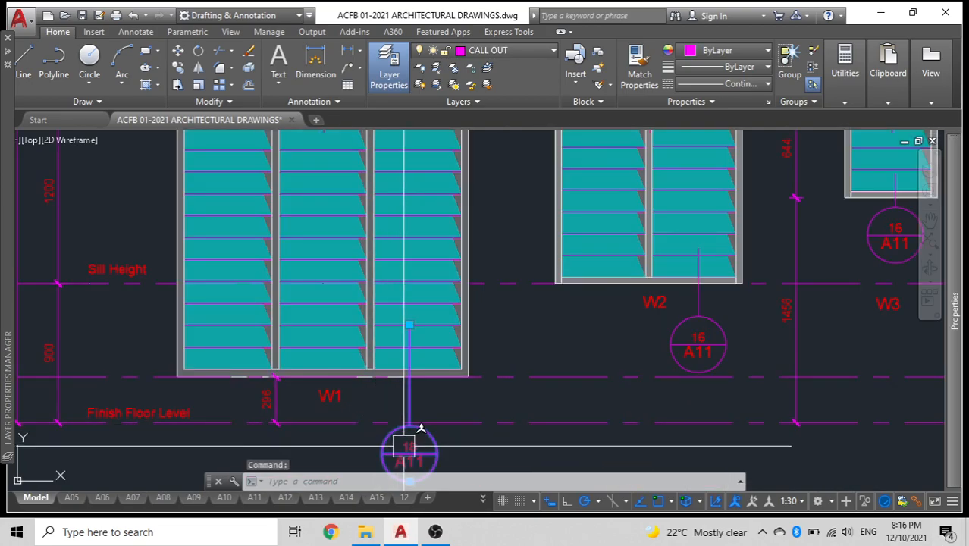
{"action": "key", "text": "Return"}
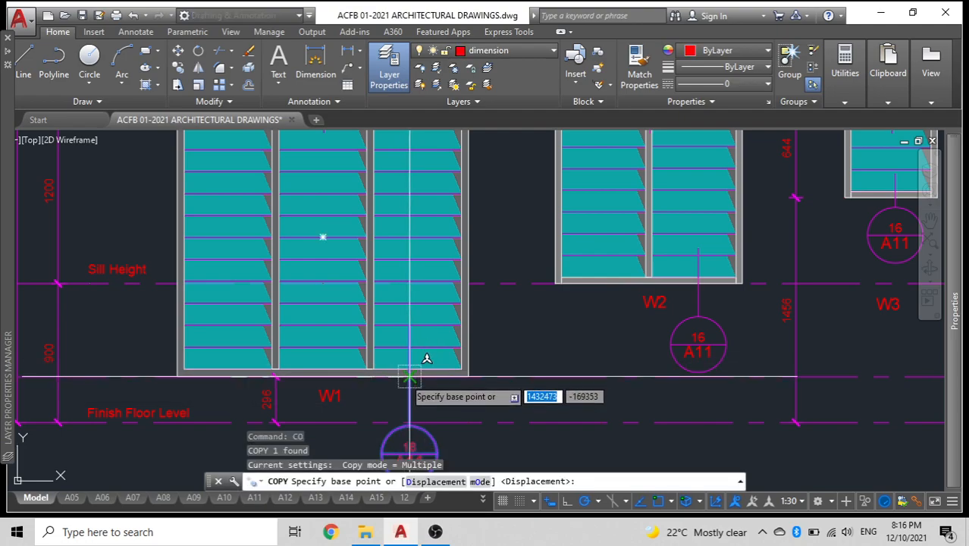
{"action": "left_click", "coordinate": [406, 377]}
{"action": "scroll", "coordinate": [288, 273], "scroll_direction": "down", "scroll_amount": 5}
{"action": "middle_click_drag", "start_coordinate": [289, 273], "coordinate": [290, 451]}
{"action": "scroll", "coordinate": [305, 335], "scroll_direction": "up", "scroll_amount": 5}
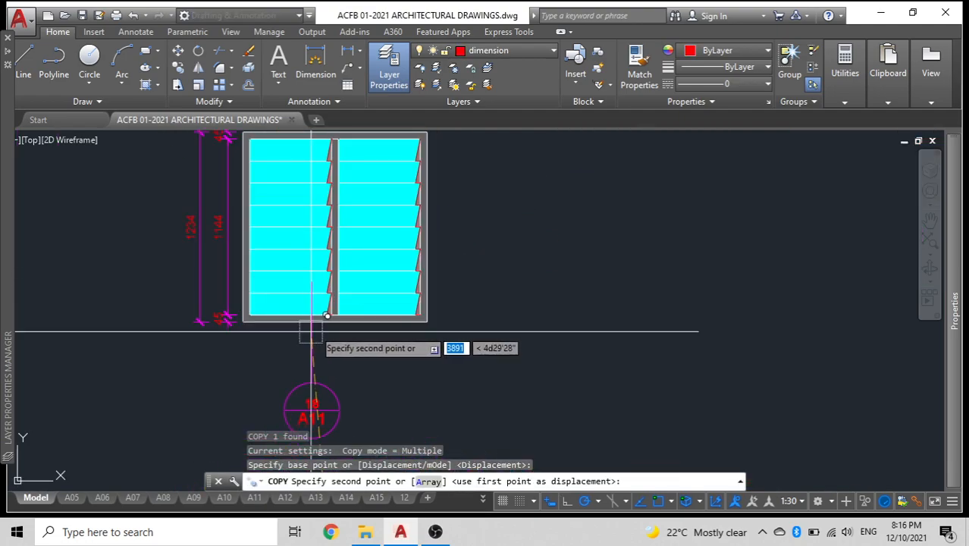
{"action": "left_click", "coordinate": [386, 326]}
{"action": "key", "text": "Escape"}
{"action": "scroll", "coordinate": [303, 334], "scroll_direction": "down", "scroll_amount": 4}
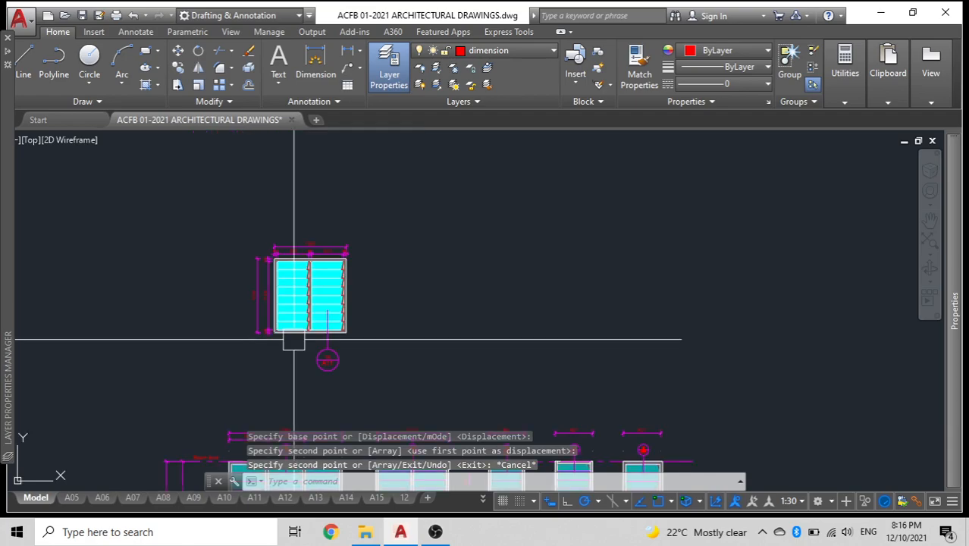
Step: Draw a horizontal construction line through the bottom edge of the new window's frame
{"action": "mouse_move", "coordinate": [303, 335]}
{"action": "middle_mouse_down"}
{"action": "mouse_move", "coordinate": [309, 299]}
{"action": "mouse_move", "coordinate": [306, 409]}
{"action": "middle_mouse_up"}
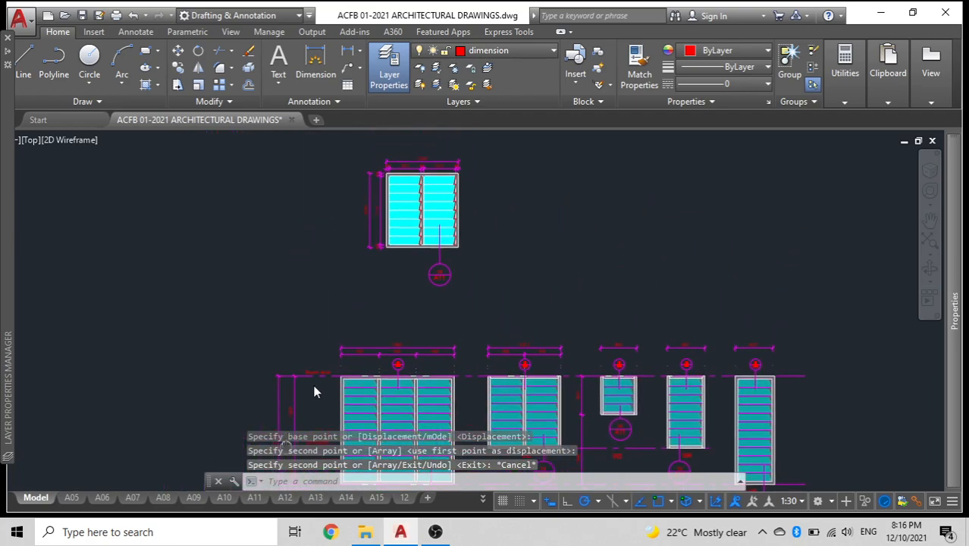
{"action": "scroll", "coordinate": [338, 244], "scroll_direction": "up", "scroll_amount": 4}
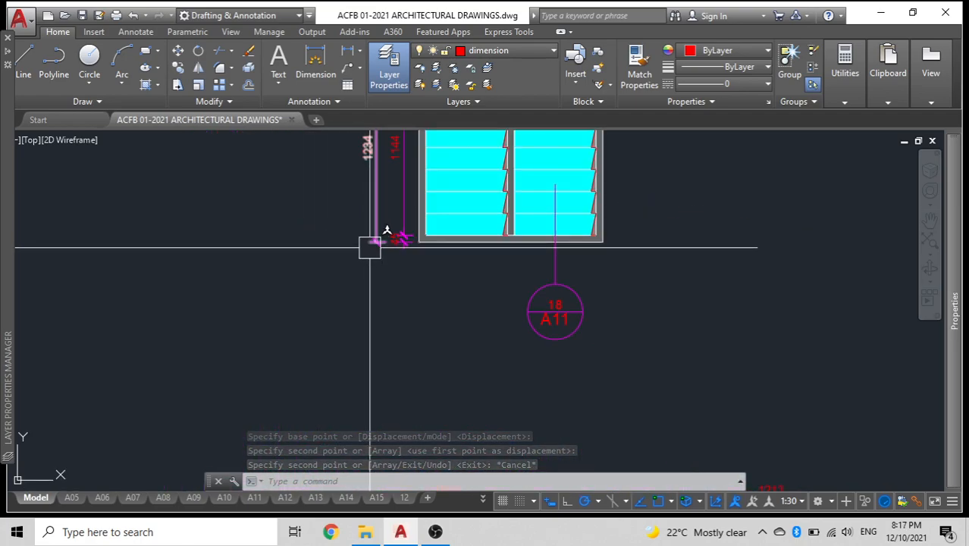
{"action": "type", "text": "xl"}
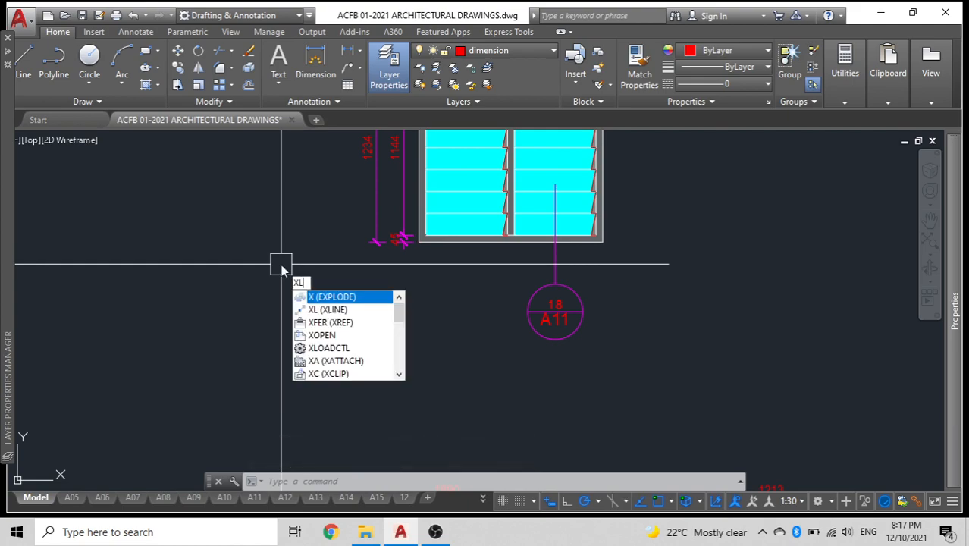
{"action": "key", "text": "Return"}
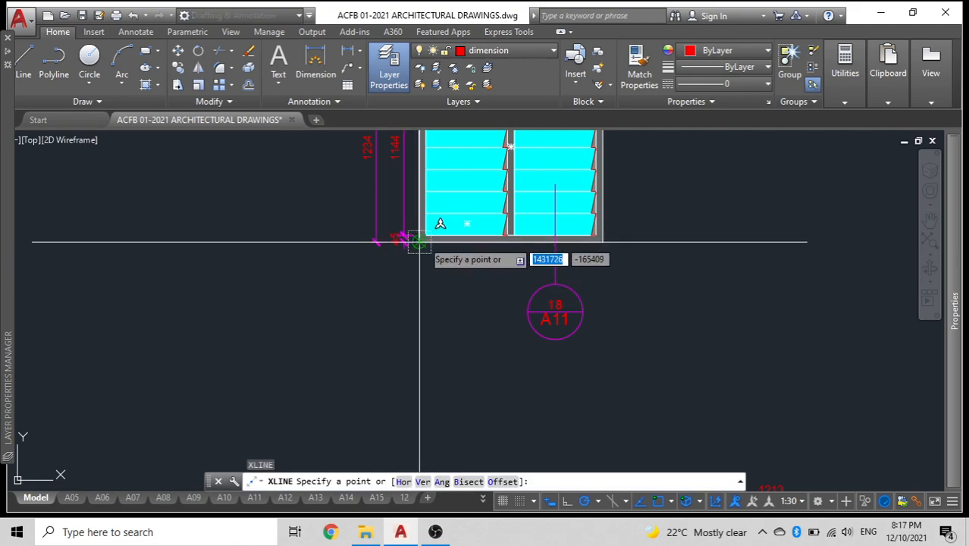
{"action": "left_click", "coordinate": [403, 240]}
{"action": "left_click", "coordinate": [629, 239]}
{"action": "key", "text": "Escape"}
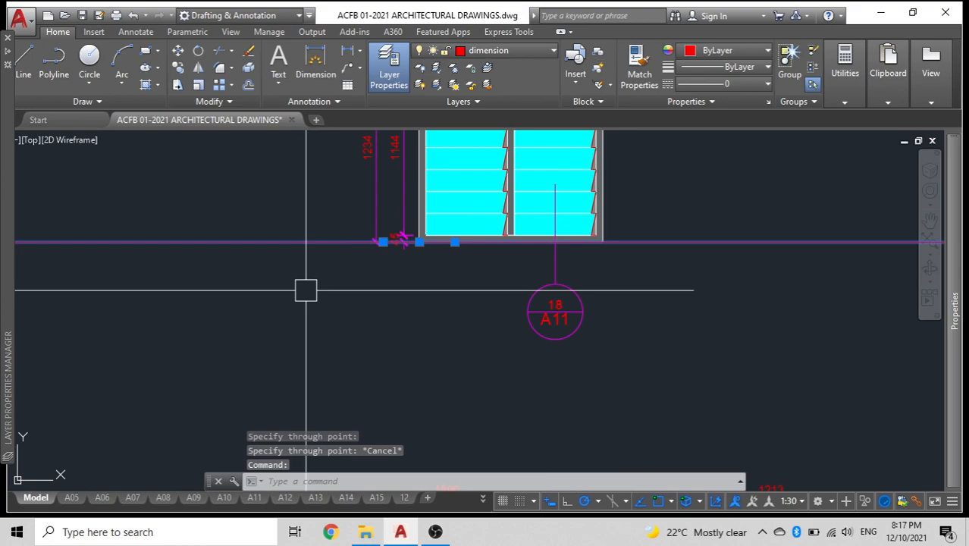
Step: Move the horizontal construction line 1200 straight down from the window's bottom edge
{"action": "key", "text": "Escape"}
{"action": "scroll", "coordinate": [274, 287], "scroll_direction": "down", "scroll_amount": 4}
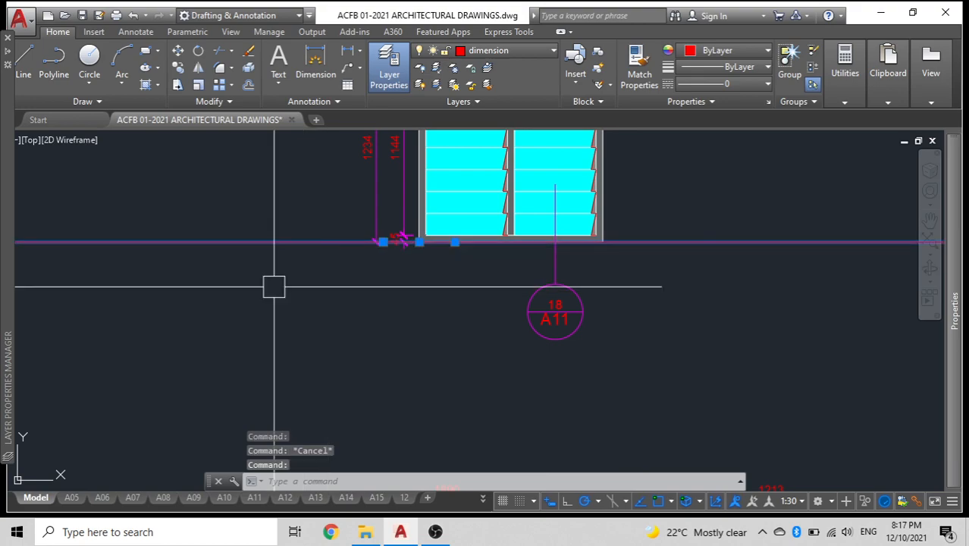
{"action": "key", "text": "Return"}
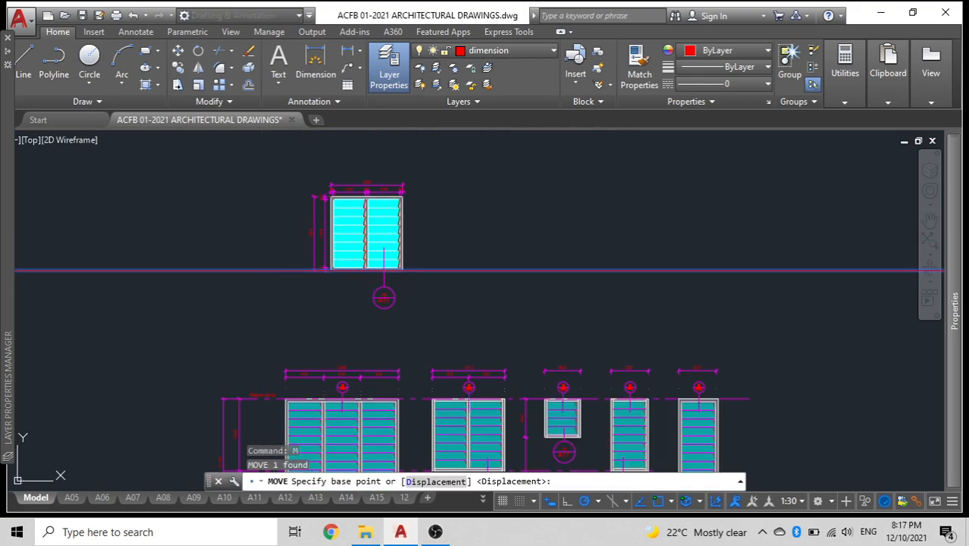
{"action": "left_click", "coordinate": [270, 289]}
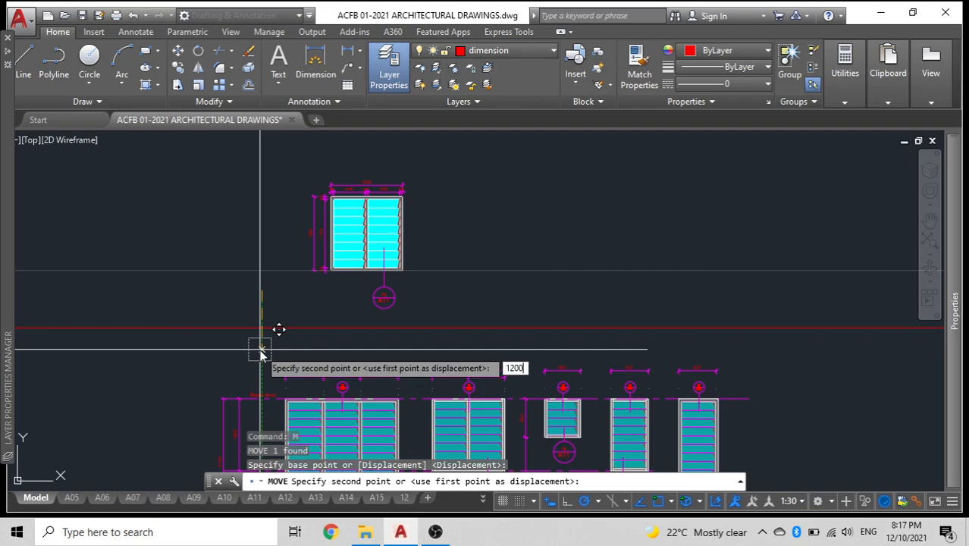
{"action": "key", "text": "Return"}
Step: Copy the dash-dot level line at W1's bottom edge from the existing elevations onto the construction line below the new window
{"action": "scroll", "coordinate": [347, 323], "scroll_direction": "up", "scroll_amount": 4}
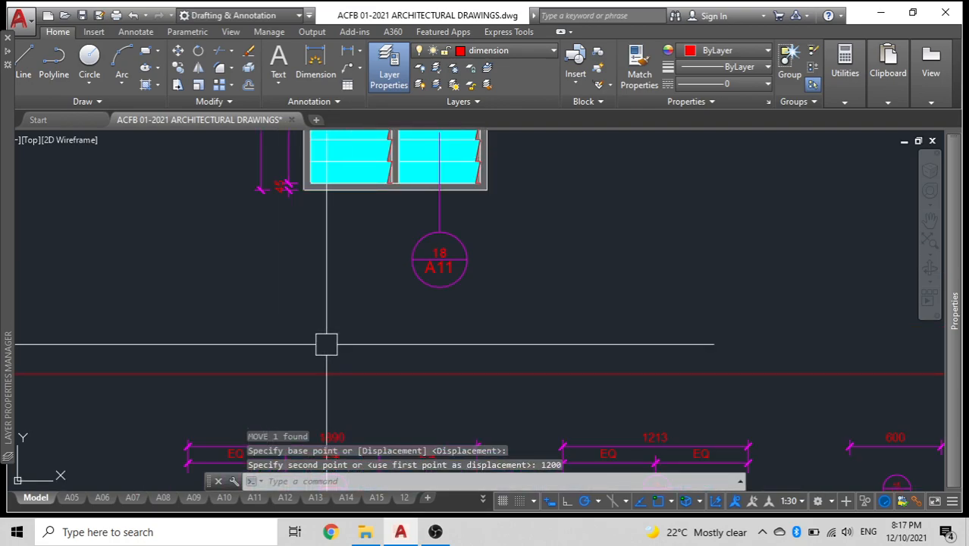
{"action": "scroll", "coordinate": [323, 338], "scroll_direction": "down", "scroll_amount": 3}
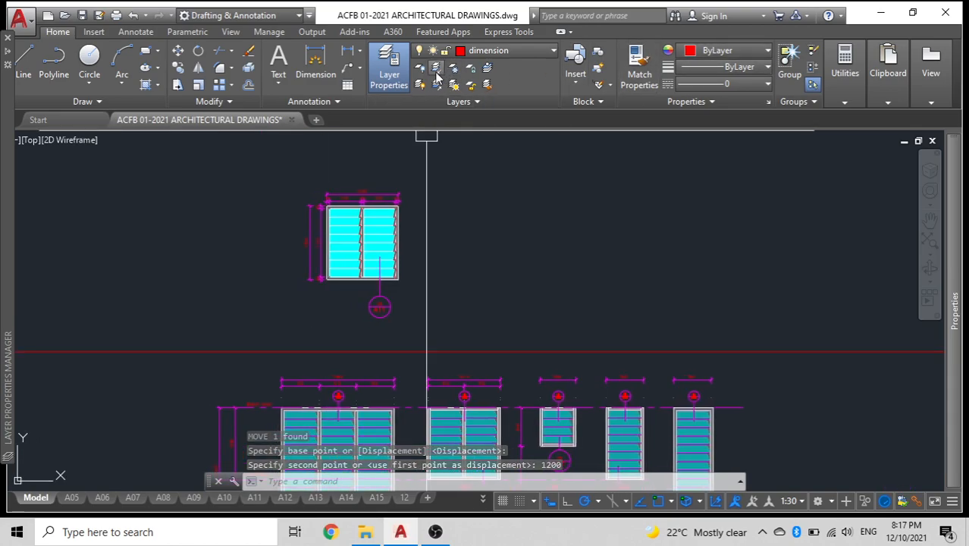
{"action": "scroll", "coordinate": [351, 216], "scroll_direction": "down", "scroll_amount": 2}
{"action": "middle_click_drag", "start_coordinate": [351, 311], "coordinate": [378, 227]}
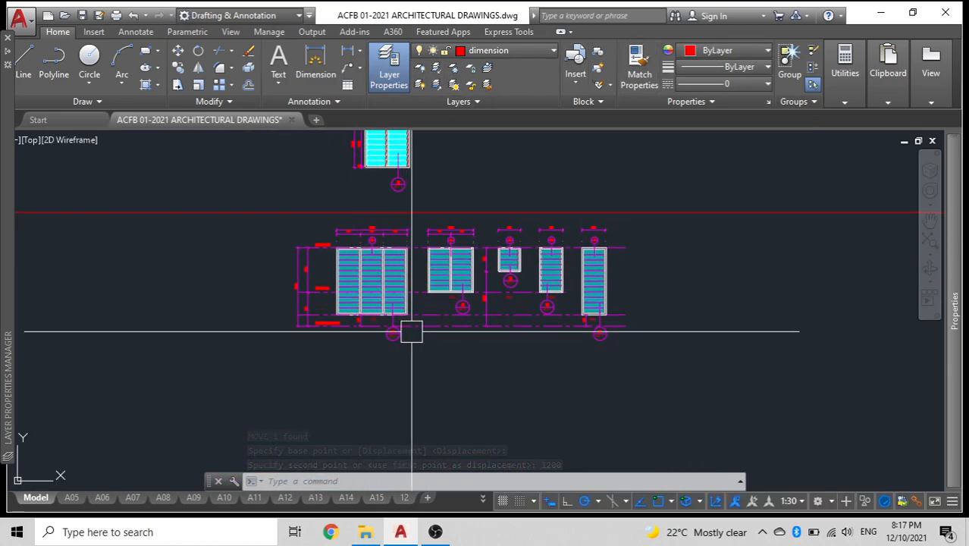
{"action": "scroll", "coordinate": [421, 320], "scroll_direction": "up", "scroll_amount": 4}
{"action": "left_click", "coordinate": [438, 310]}
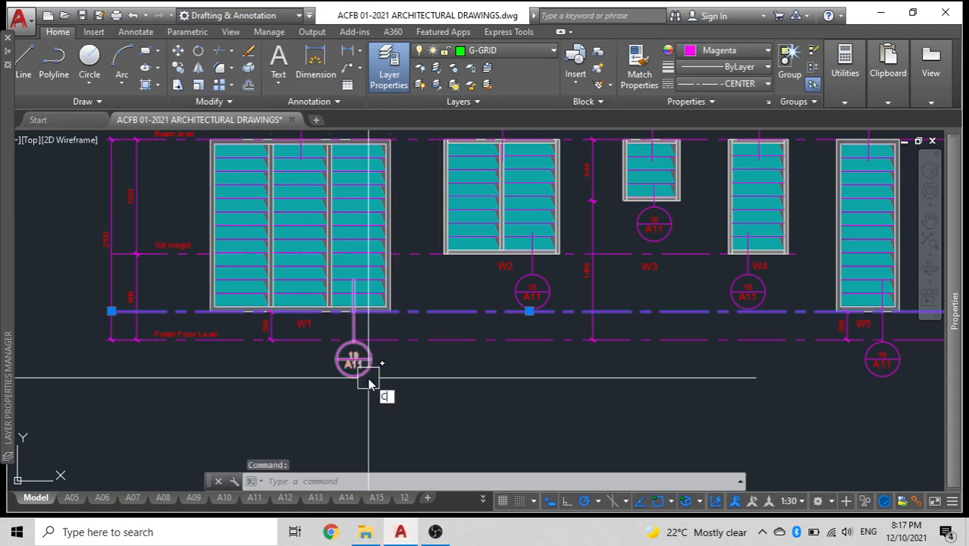
{"action": "type", "text": "co"}
{"action": "key", "text": "Return"}
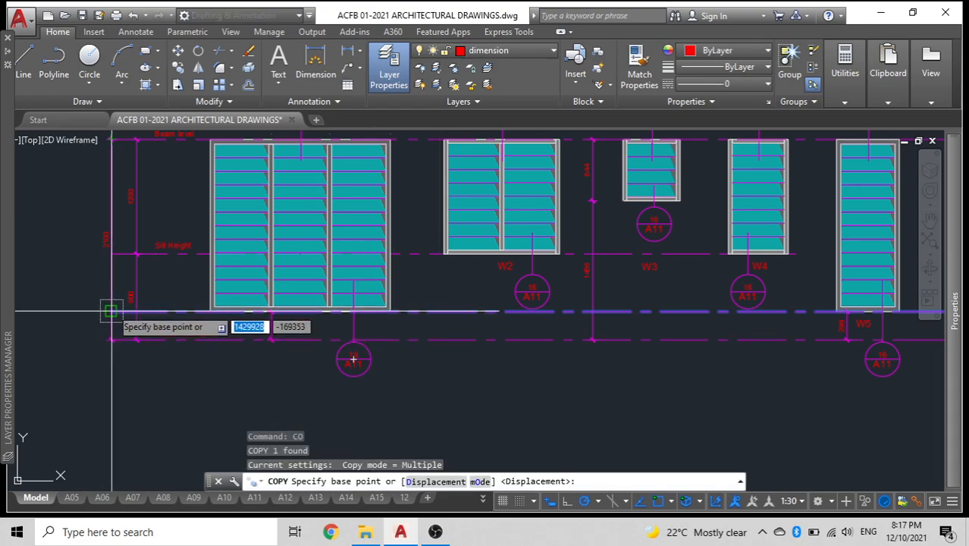
{"action": "left_click", "coordinate": [111, 311]}
{"action": "scroll", "coordinate": [163, 249], "scroll_direction": "down", "scroll_amount": 4}
{"action": "middle_click_drag", "start_coordinate": [164, 249], "coordinate": [202, 380]}
{"action": "scroll", "coordinate": [218, 294], "scroll_direction": "up", "scroll_amount": 6}
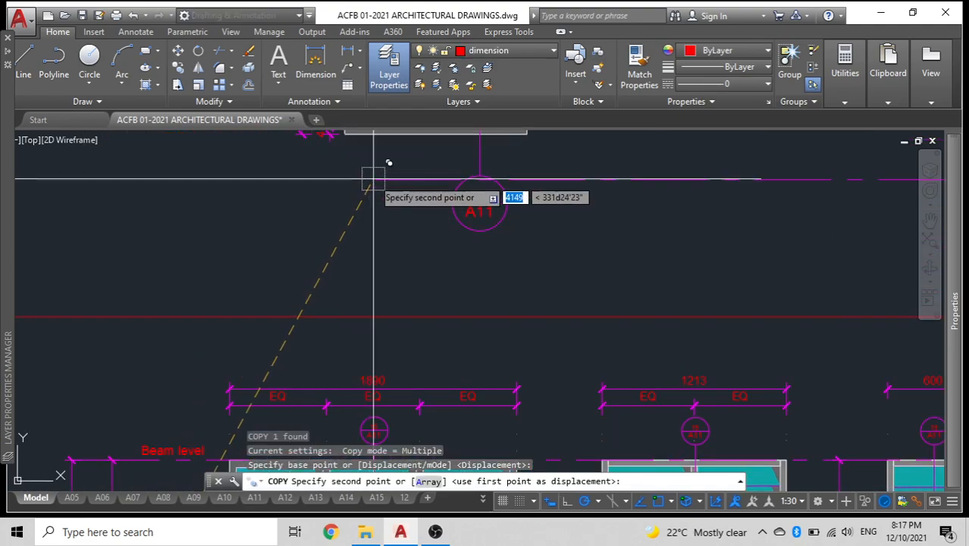
{"action": "scroll", "coordinate": [373, 179], "scroll_direction": "down", "scroll_amount": 2}
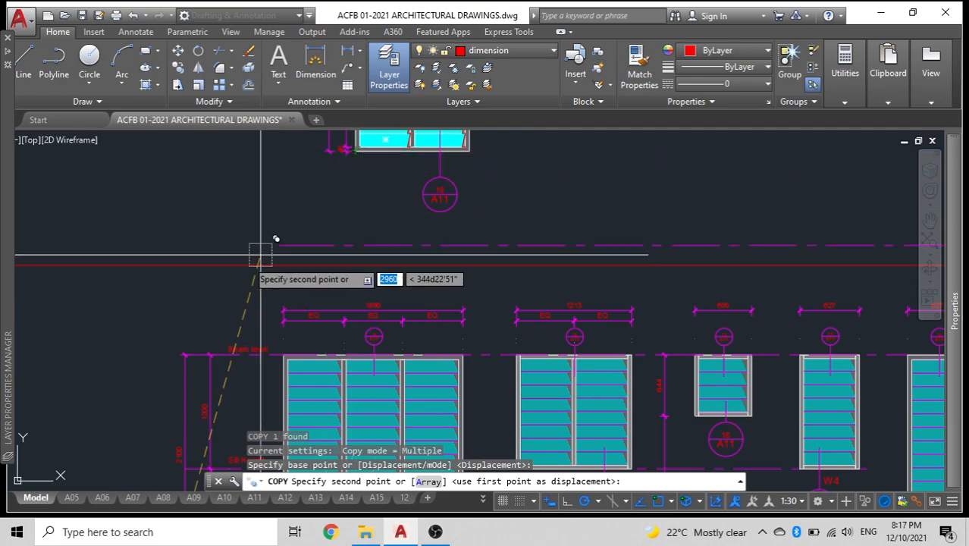
{"action": "left_click", "coordinate": [228, 264]}
{"action": "key", "text": "Escape"}
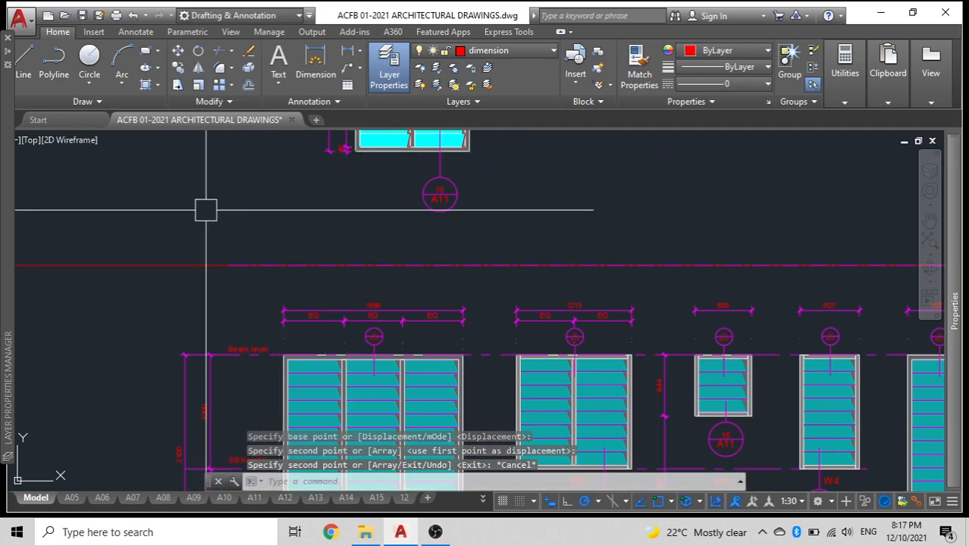
Step: Offset the copied level line 1200 upward to the new window's bottom edge
{"action": "type", "text": "o"}
{"action": "key", "text": "Return"}
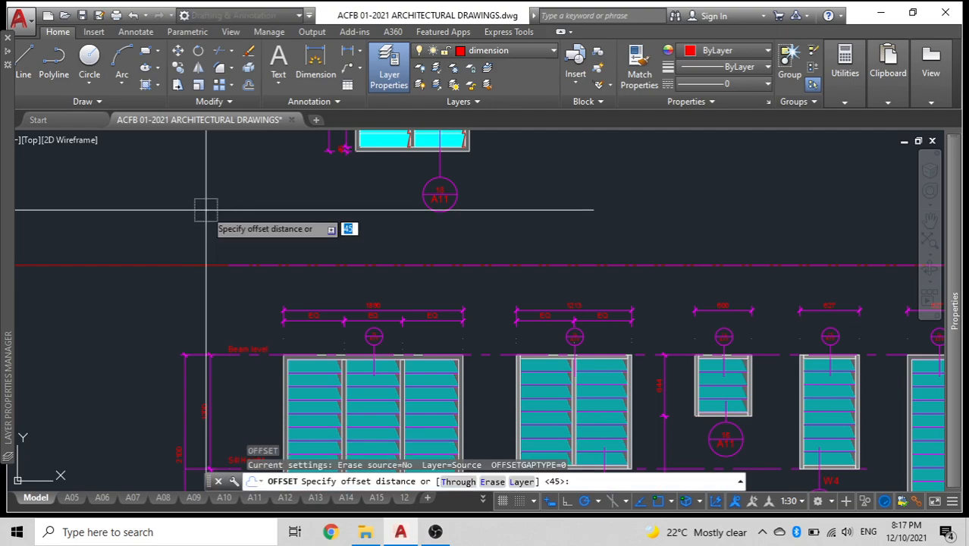
{"action": "type", "text": "1200"}
{"action": "key", "text": "Return"}
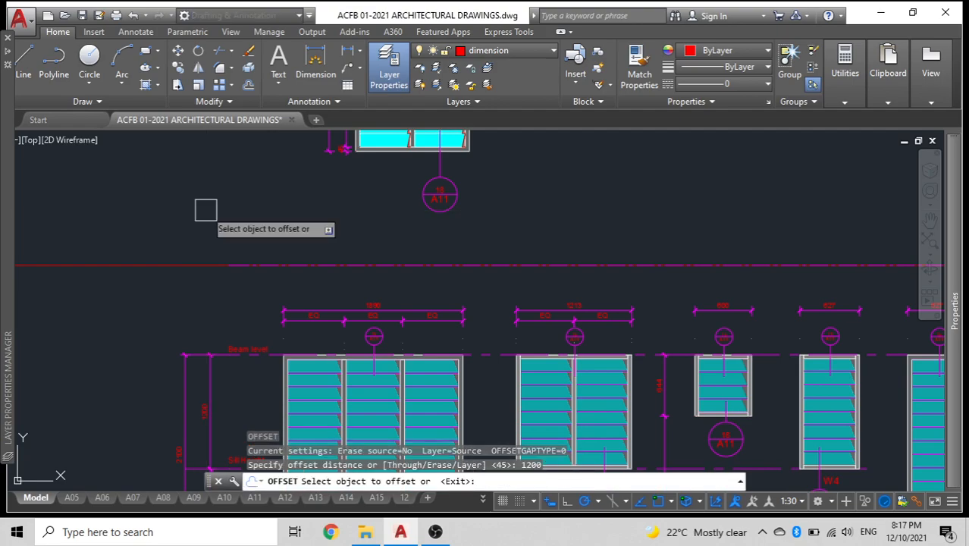
{"action": "left_click", "coordinate": [252, 259]}
{"action": "left_click", "coordinate": [244, 178]}
{"action": "mouse_move", "coordinate": [255, 202]}
{"action": "middle_mouse_down"}
{"action": "mouse_move", "coordinate": [318, 282]}
{"action": "mouse_move", "coordinate": [327, 274]}
{"action": "middle_mouse_up"}
{"action": "key", "text": "Escape"}
Step: Offset the level line at the window's bottom edge upward by the frame height picked between its lower and upper outer corners
{"action": "key", "text": "Return"}
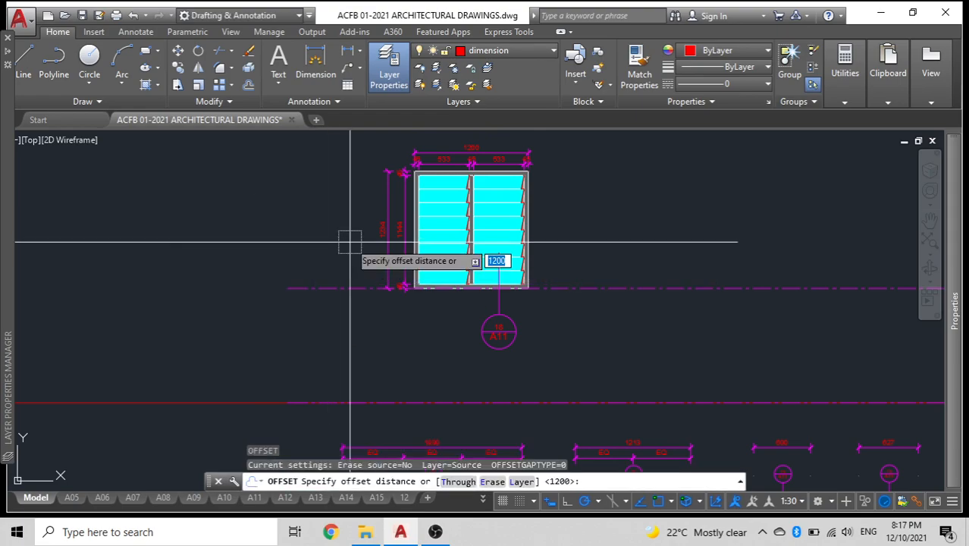
{"action": "scroll", "coordinate": [354, 240], "scroll_direction": "up", "scroll_amount": 4}
{"action": "scroll", "coordinate": [314, 281], "scroll_direction": "down", "scroll_amount": 2}
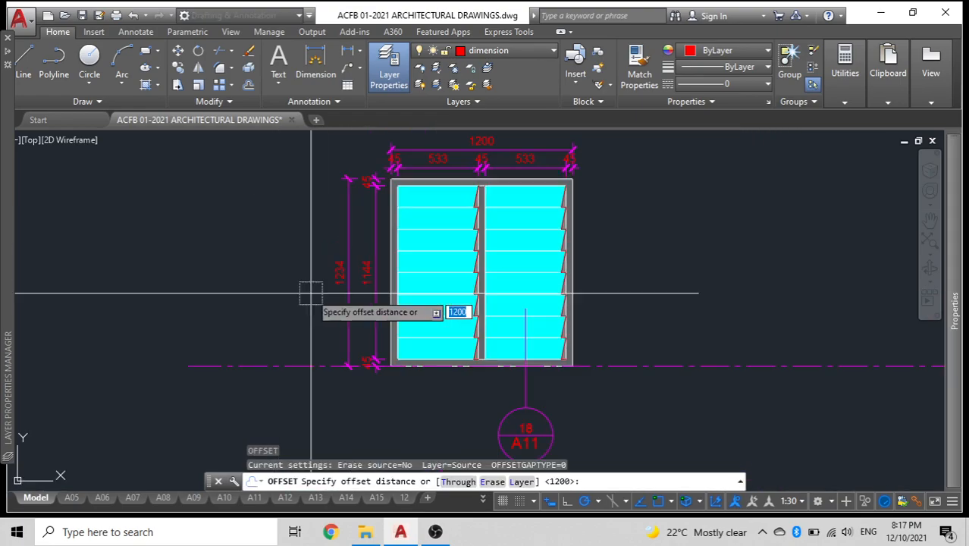
{"action": "left_click", "coordinate": [573, 365]}
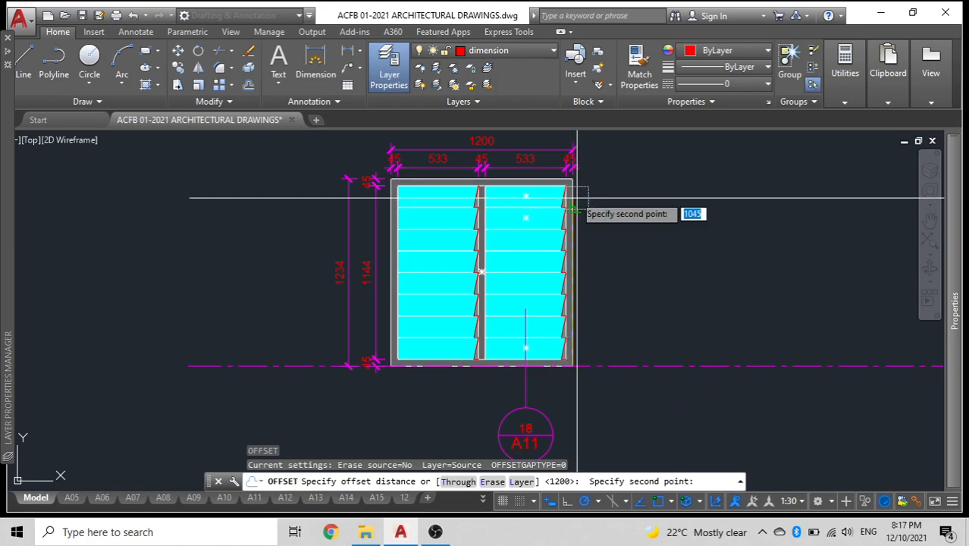
{"action": "left_click", "coordinate": [568, 176]}
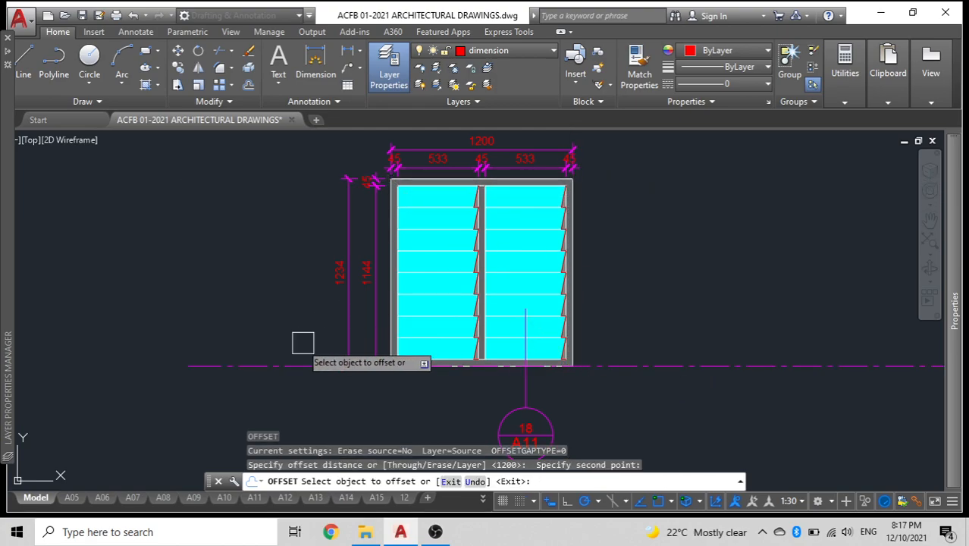
{"action": "left_click", "coordinate": [304, 366]}
{"action": "left_click", "coordinate": [297, 235]}
{"action": "scroll", "coordinate": [297, 235], "scroll_direction": "down", "scroll_amount": 2}
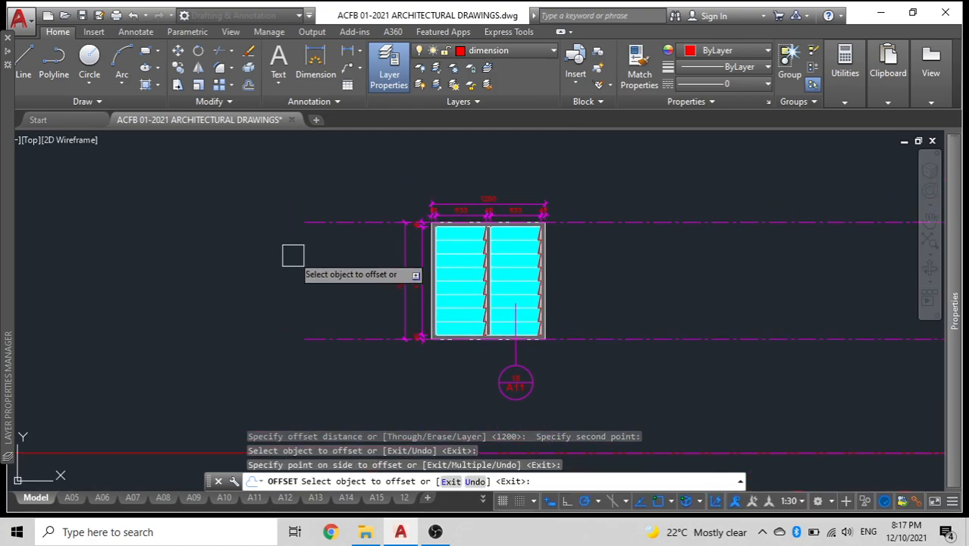
{"action": "key", "text": "Escape"}
Step: Delete the red horizontal construction line overlapping the lowest new level line
{"action": "scroll", "coordinate": [304, 266], "scroll_direction": "down", "scroll_amount": 2}
{"action": "middle_click_drag", "start_coordinate": [305, 266], "coordinate": [333, 228]}
{"action": "left_click", "coordinate": [285, 287]}
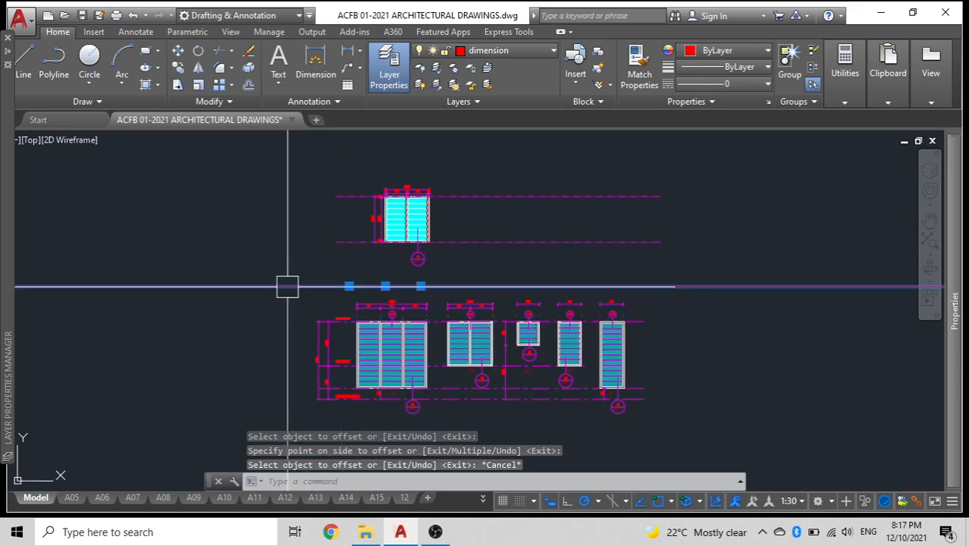
{"action": "key", "text": "Delete"}
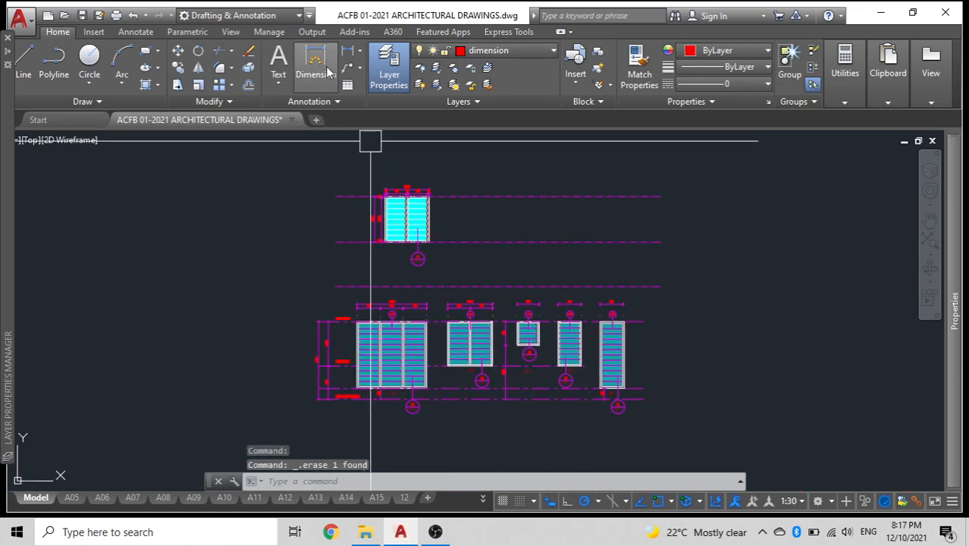
Step: On the text layer, place multiline text reading FINISHED FLOOR LEVEL above the lowest new level line
{"action": "left_click", "coordinate": [526, 51]}
{"action": "scroll", "coordinate": [501, 299], "scroll_direction": "down", "scroll_amount": 5}
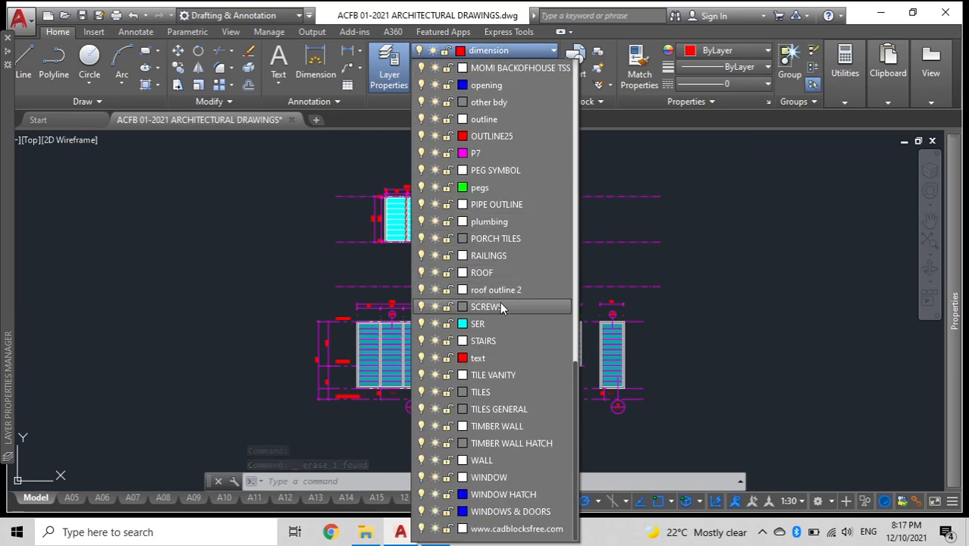
{"action": "left_click", "coordinate": [489, 358]}
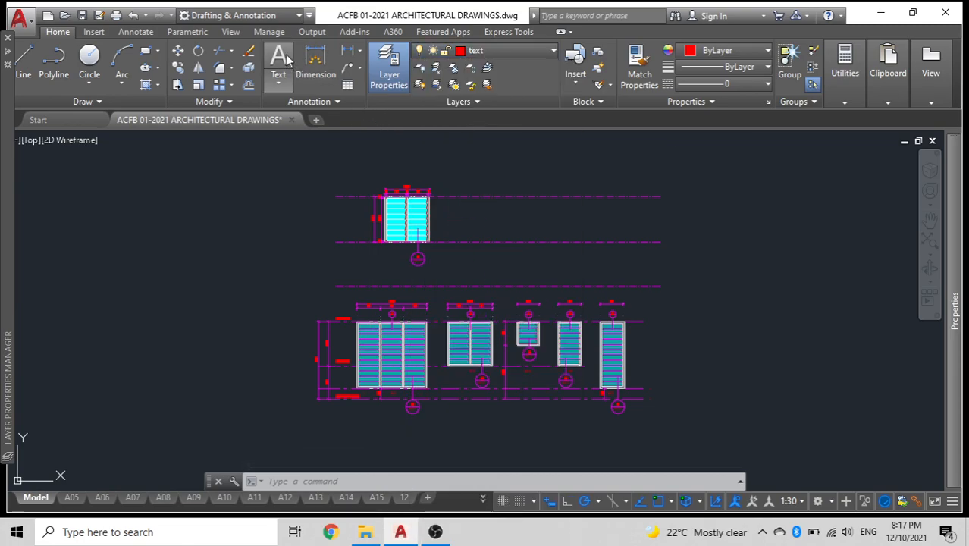
{"action": "scroll", "coordinate": [360, 273], "scroll_direction": "up", "scroll_amount": 5}
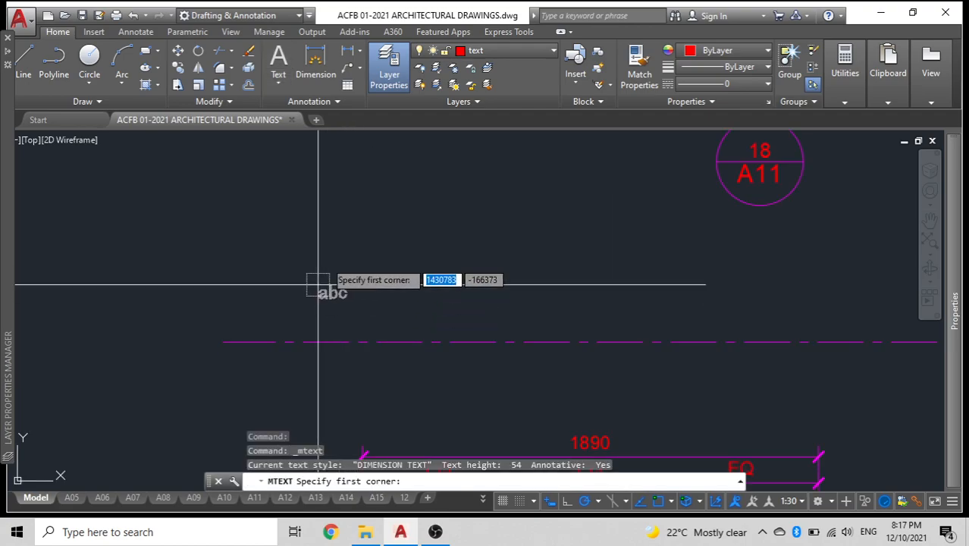
{"action": "left_click", "coordinate": [327, 265]}
{"action": "left_click", "coordinate": [400, 317]}
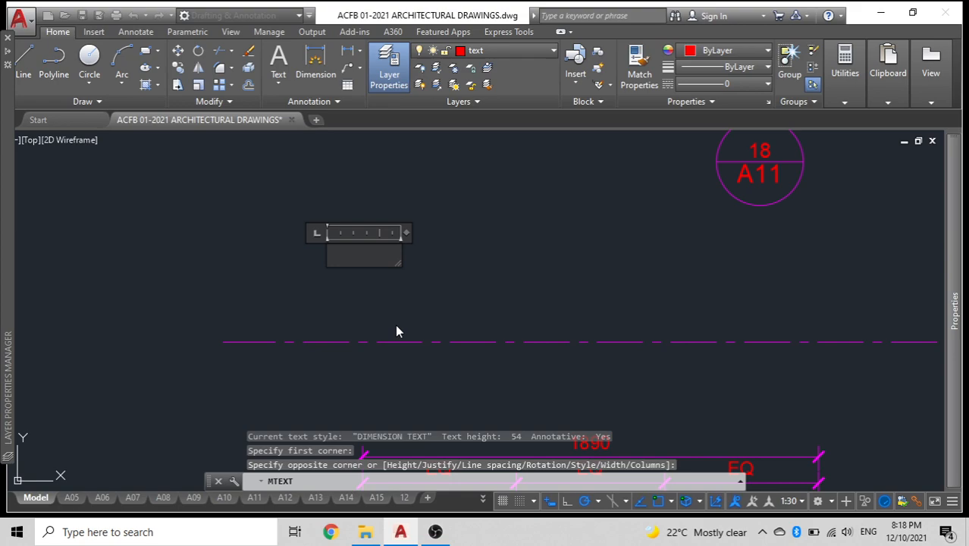
{"action": "type", "text": "FI"}
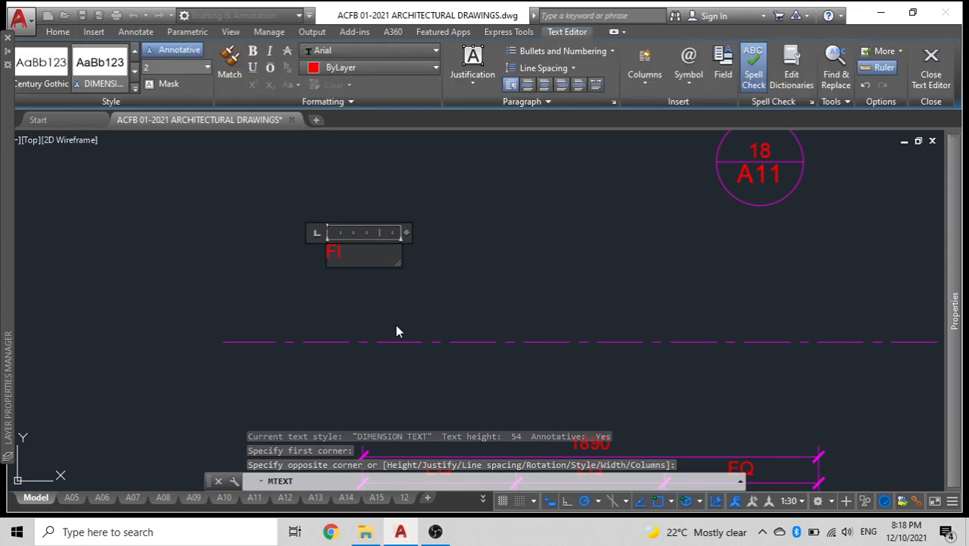
{"action": "type", "text": "NISHED"}
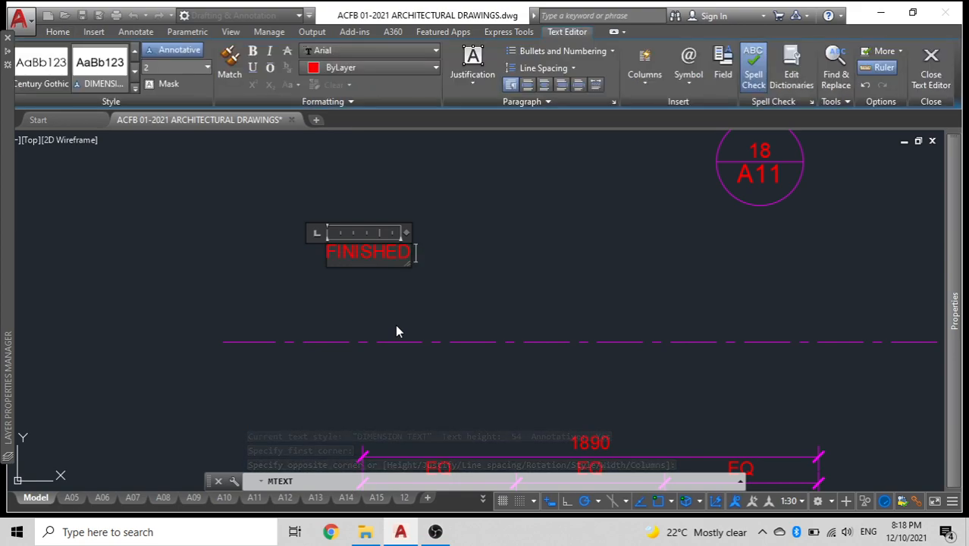
{"action": "type", "text": " FLOOR LEVEL"}
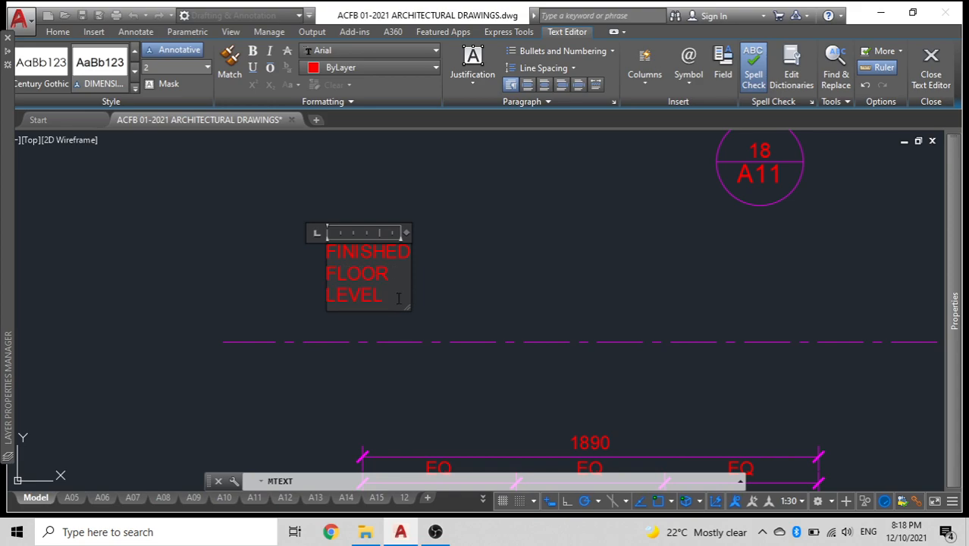
Step: Replace the floor level label's wording with FFL and finish the text
{"action": "key", "text": "ctrl+a"}
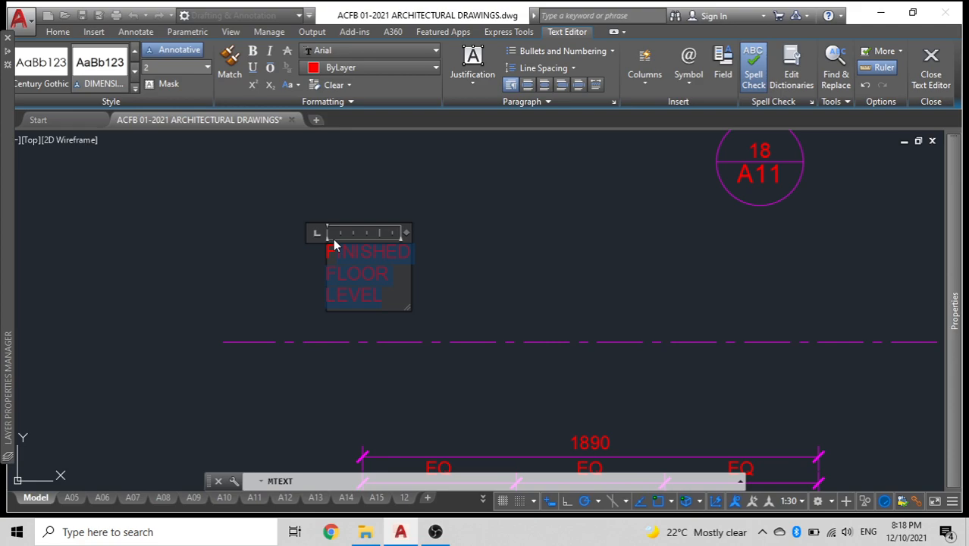
{"action": "type", "text": "FFL"}
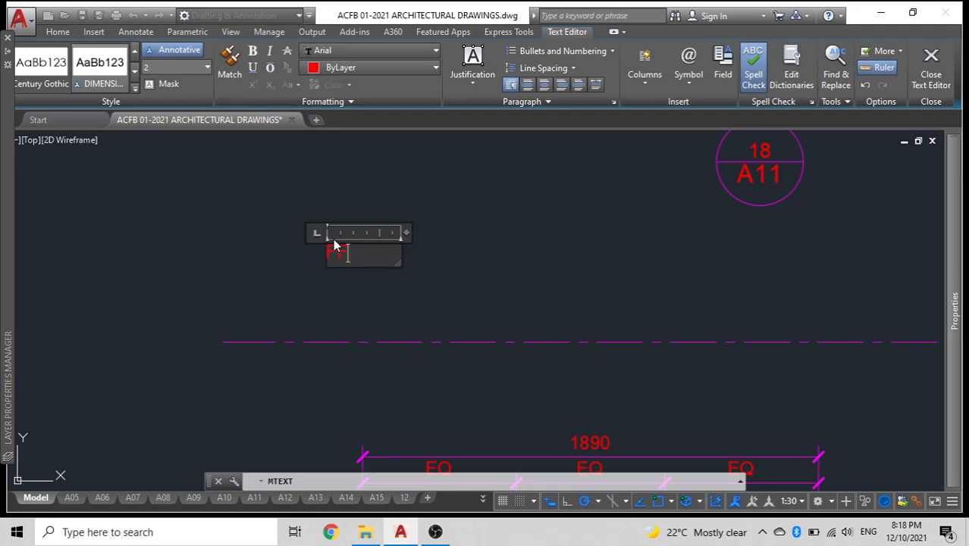
{"action": "left_click", "coordinate": [410, 228]}
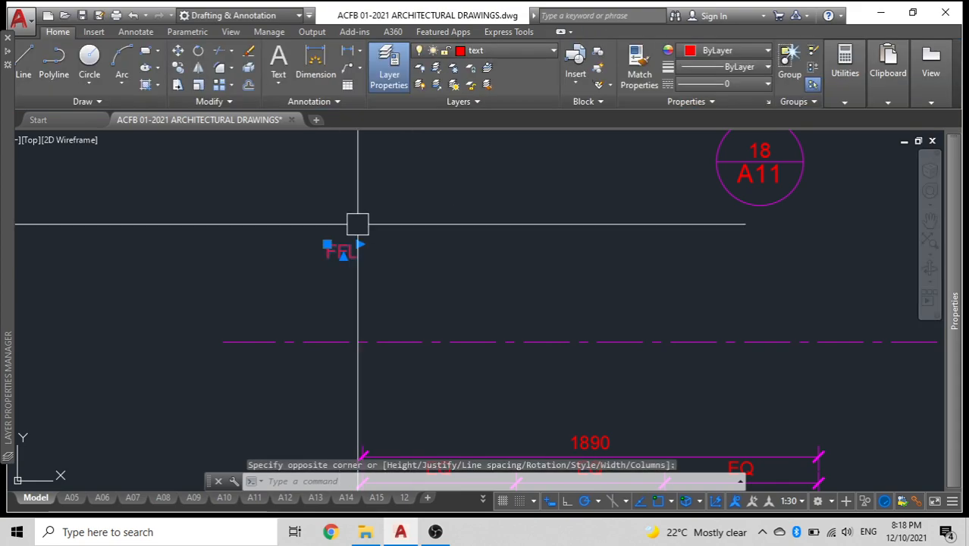
Step: Move the FFL label down onto the left end of the lowest new level line
{"action": "left_click", "coordinate": [350, 248]}
{"action": "type", "text": "M"}
{"action": "key", "text": "Return"}
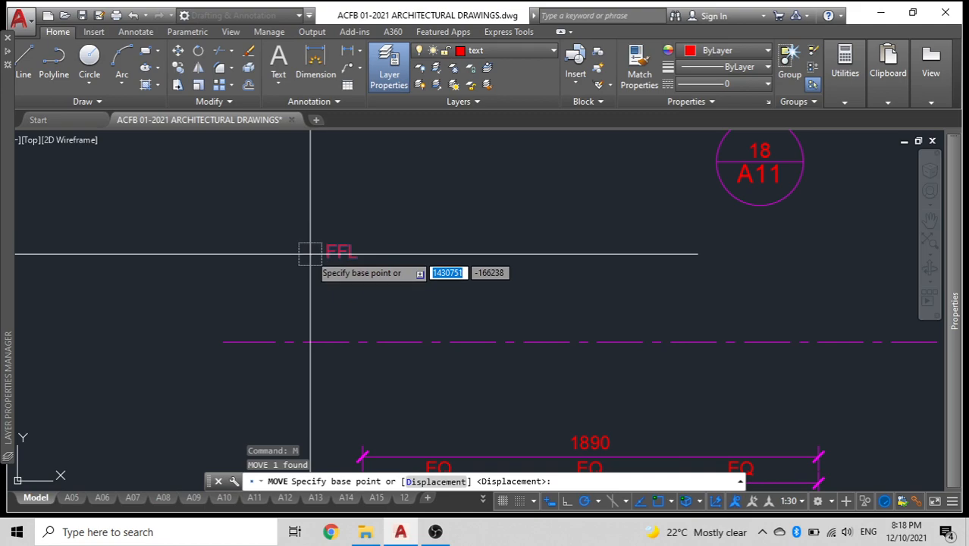
{"action": "left_click", "coordinate": [328, 257]}
{"action": "scroll", "coordinate": [285, 298], "scroll_direction": "up", "scroll_amount": 3}
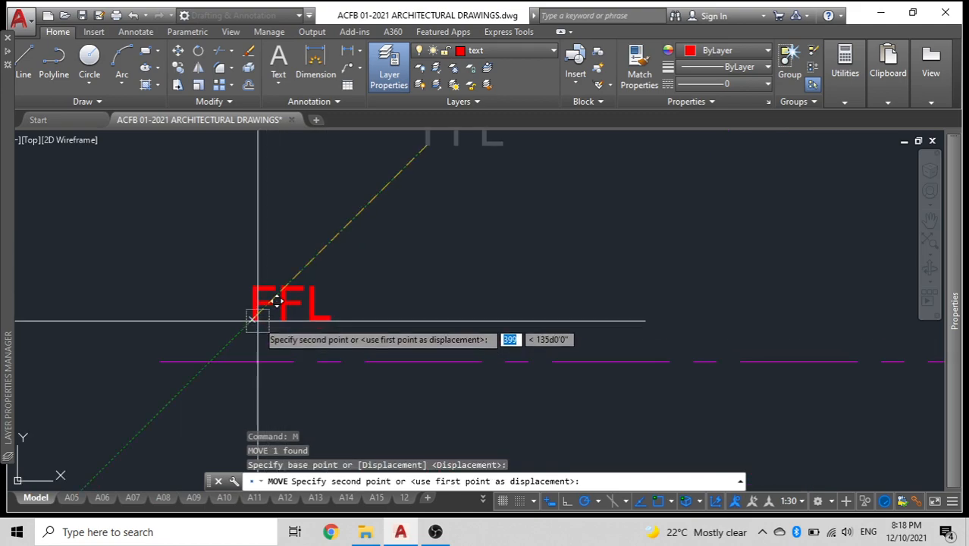
{"action": "left_click", "coordinate": [214, 333]}
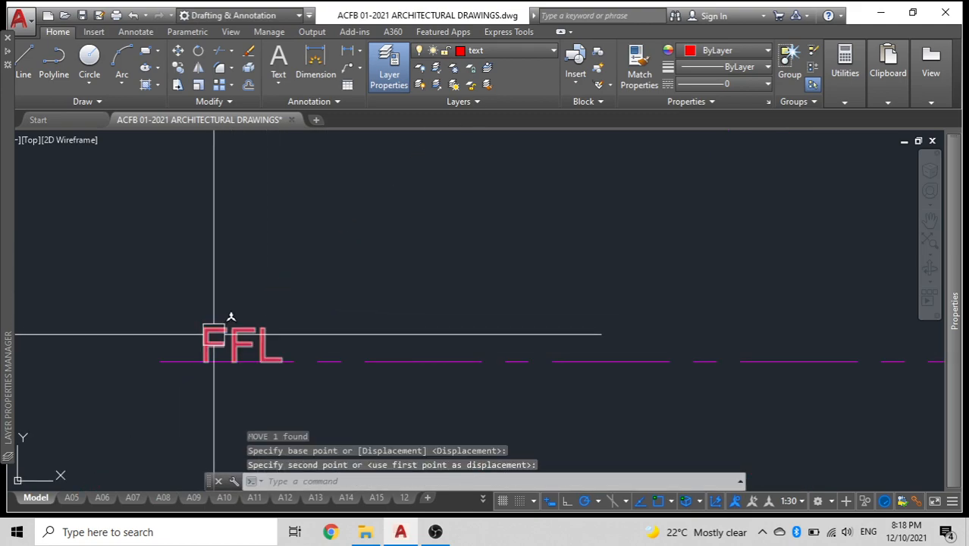
Step: Shift the FFL label slightly upward so that it clears the level line
{"action": "type", "text": "M"}
{"action": "key", "text": "Return"}
{"action": "left_click", "coordinate": [136, 336]}
{"action": "left_click", "coordinate": [137, 331]}
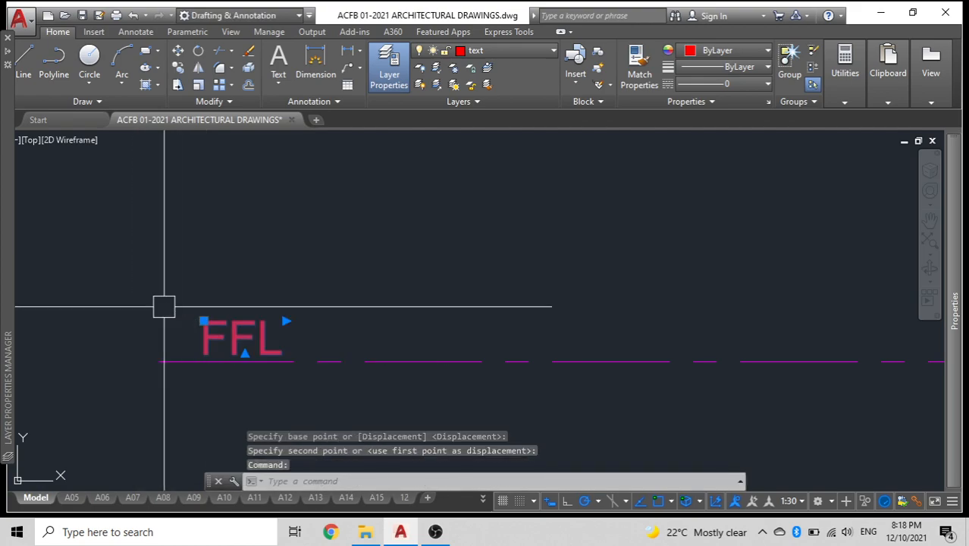
Step: Copy the FFL label from its level line's left endpoint to the level line at the new window's bottom edge
{"action": "type", "text": "co"}
{"action": "key", "text": "Return"}
{"action": "left_click", "coordinate": [159, 361]}
{"action": "scroll", "coordinate": [159, 351], "scroll_direction": "down", "scroll_amount": 3}
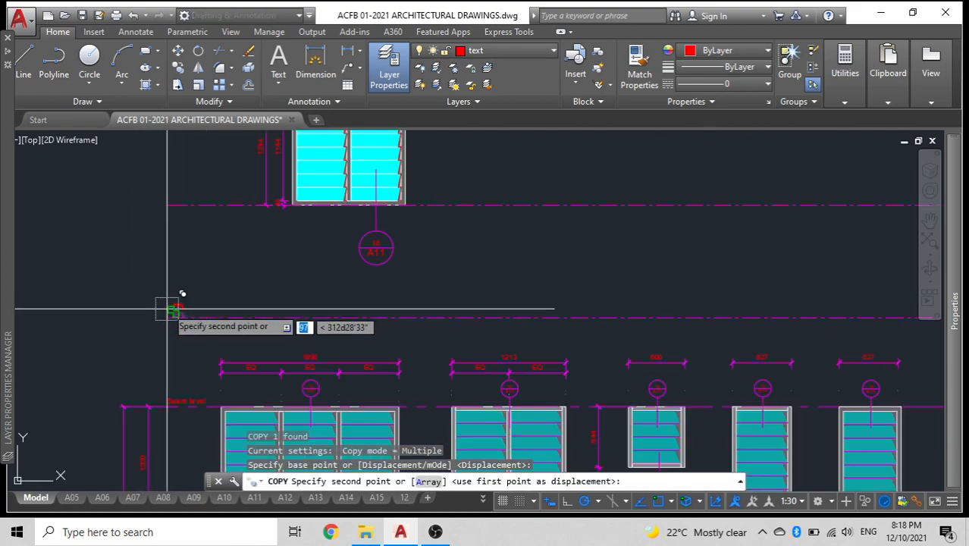
{"action": "scroll", "coordinate": [162, 206], "scroll_direction": "up", "scroll_amount": 2}
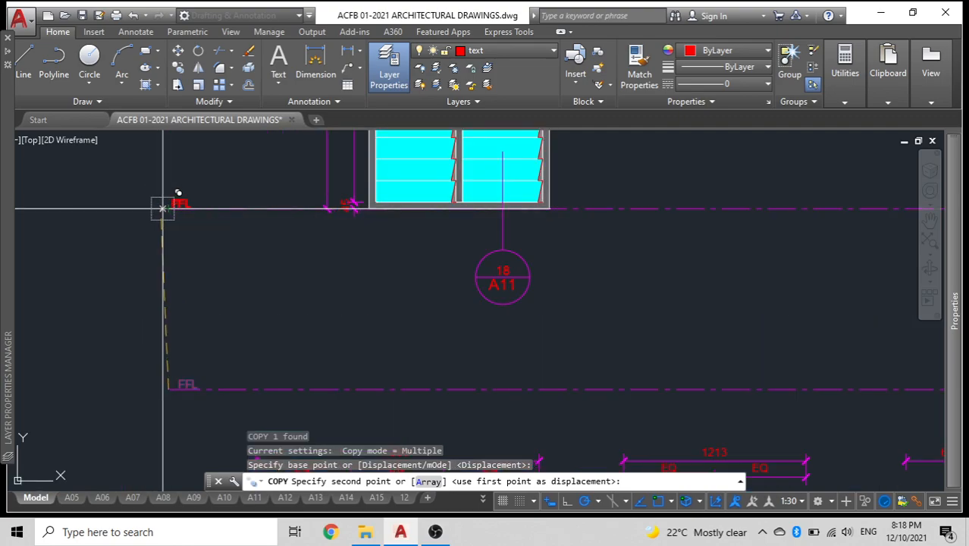
{"action": "left_click", "coordinate": [189, 190]}
{"action": "scroll", "coordinate": [193, 182], "scroll_direction": "up", "scroll_amount": 3}
{"action": "key", "text": "Escape"}
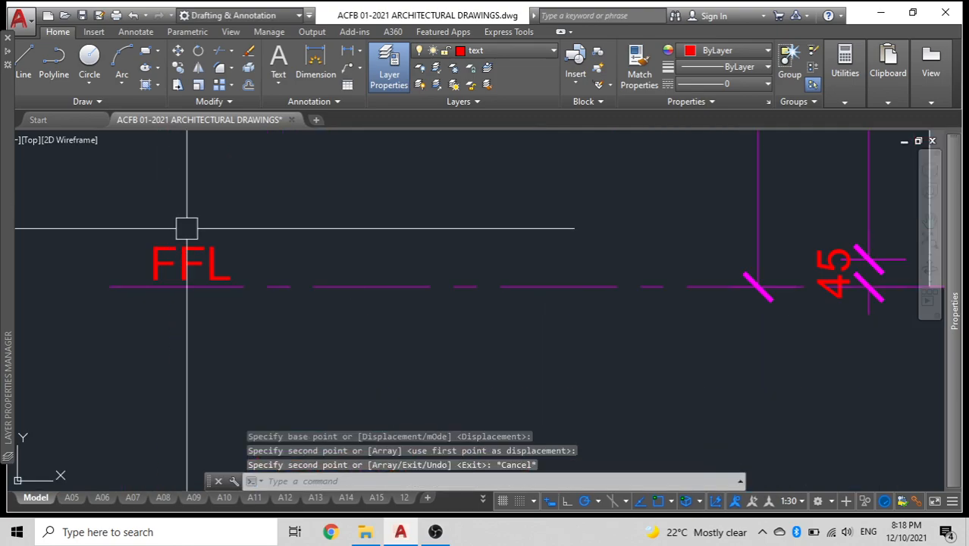
Step: Change the copied label at the window's bottom edge to SILL LEVEL and widen its text box to fit one line
{"action": "scroll", "coordinate": [199, 262], "scroll_direction": "up", "scroll_amount": 5}
{"action": "scroll", "coordinate": [210, 286], "scroll_direction": "down", "scroll_amount": 10}
{"action": "middle_click_drag", "start_coordinate": [217, 337], "coordinate": [268, 91]}
{"action": "scroll", "coordinate": [276, 297], "scroll_direction": "up", "scroll_amount": 6}
{"action": "middle_click_drag", "start_coordinate": [253, 424], "coordinate": [322, 165]}
{"action": "scroll", "coordinate": [306, 261], "scroll_direction": "down", "scroll_amount": 9}
{"action": "middle_click_drag", "start_coordinate": [297, 270], "coordinate": [294, 381]}
{"action": "scroll", "coordinate": [279, 180], "scroll_direction": "up", "scroll_amount": 7}
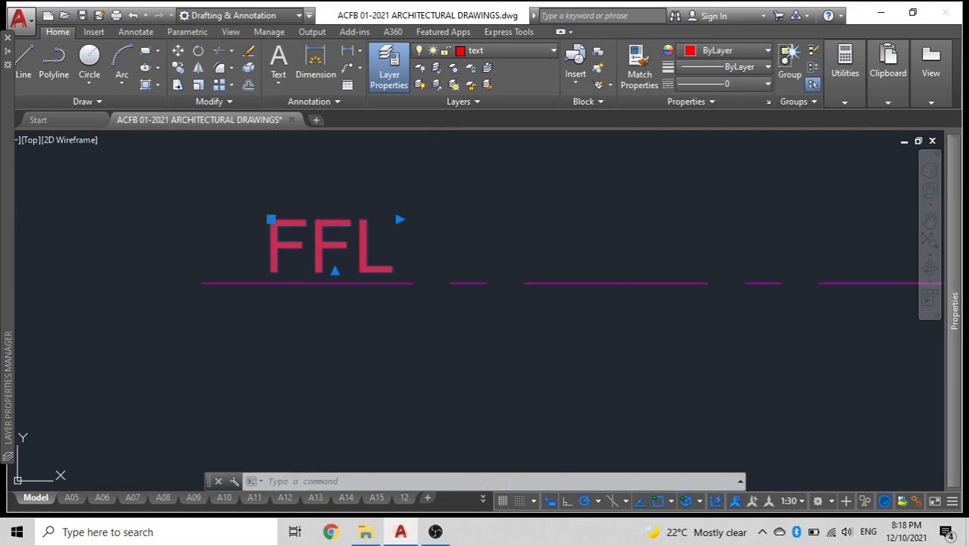
{"action": "double_click", "coordinate": [346, 245]}
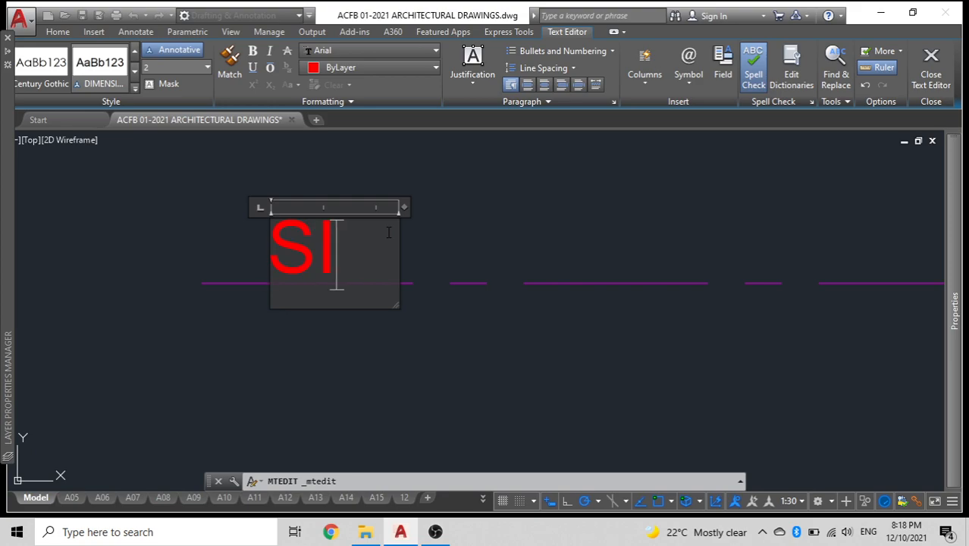
{"action": "key", "text": "Return"}
{"action": "type", "text": "LEV"}
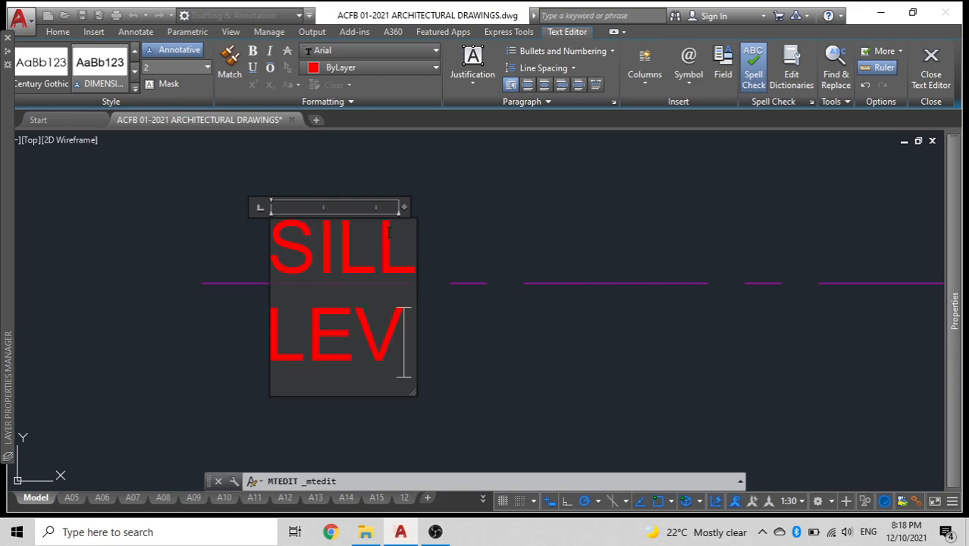
{"action": "type", "text": "EL"}
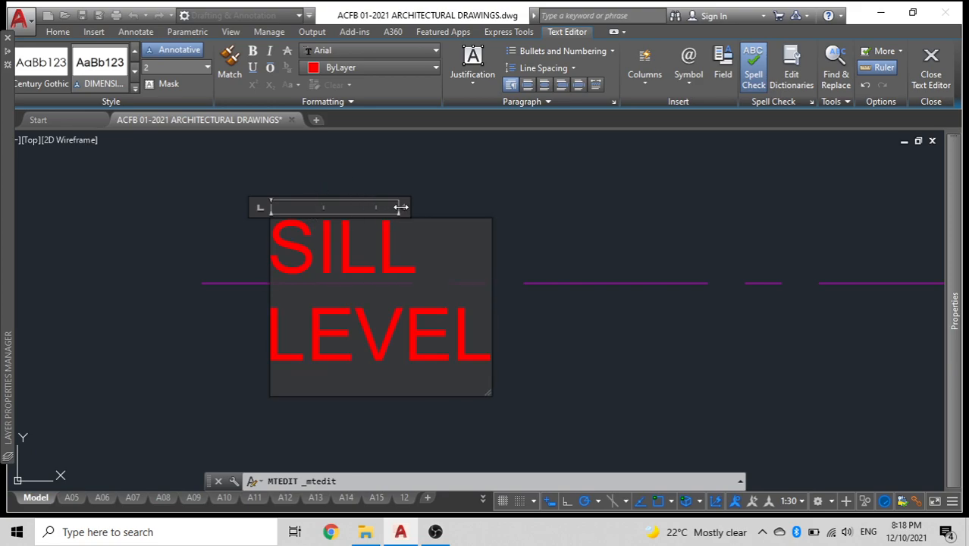
{"action": "left_click_drag", "start_coordinate": [456, 206], "coordinate": [777, 209]}
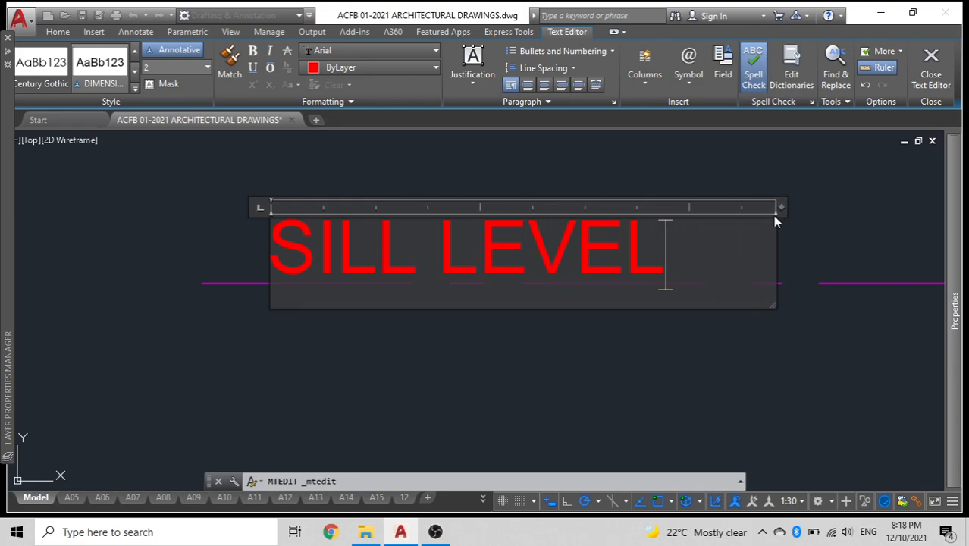
{"action": "left_click", "coordinate": [783, 211]}
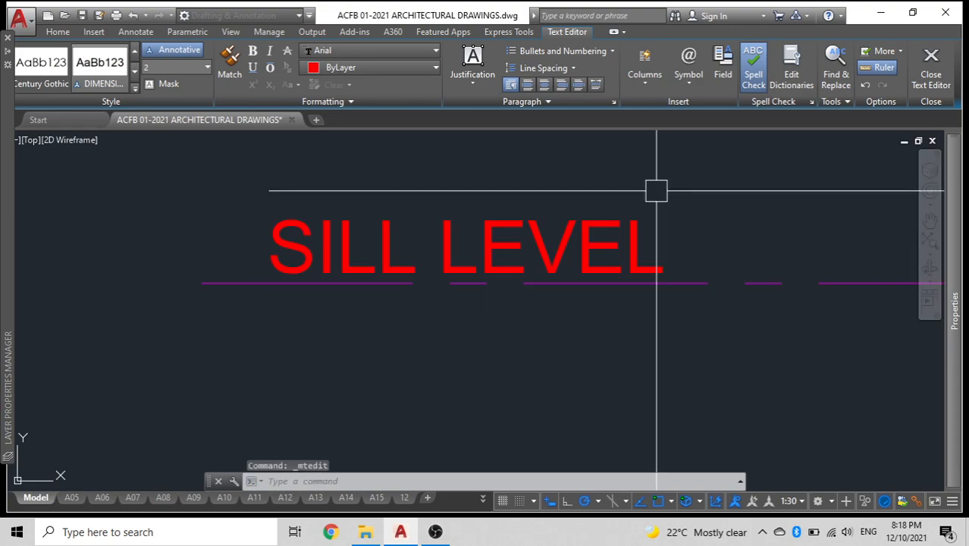
Step: Copy the SILL LEVEL label from its level line's left endpoint to the level line at the window's top edge
{"action": "left_click", "coordinate": [403, 228]}
{"action": "left_click", "coordinate": [285, 214]}
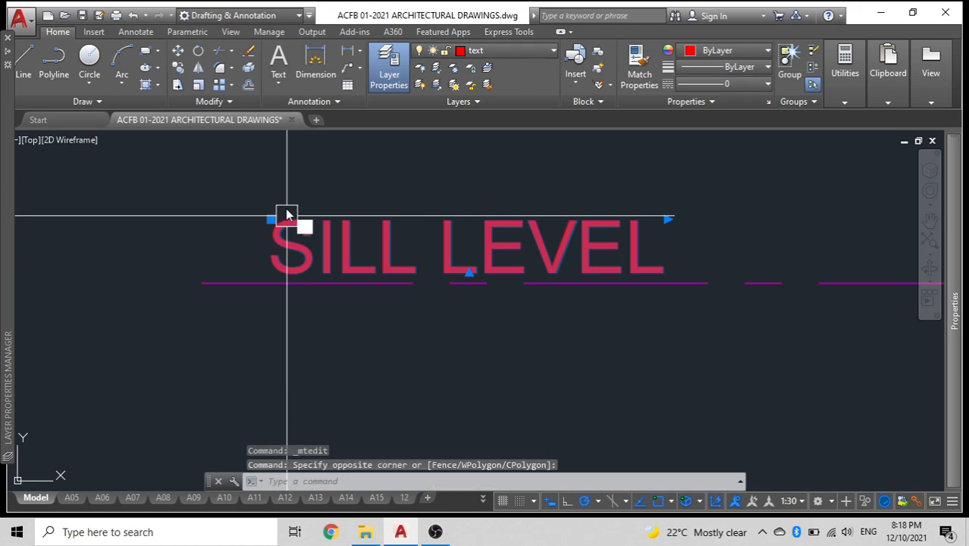
{"action": "type", "text": "co"}
{"action": "key", "text": "Return"}
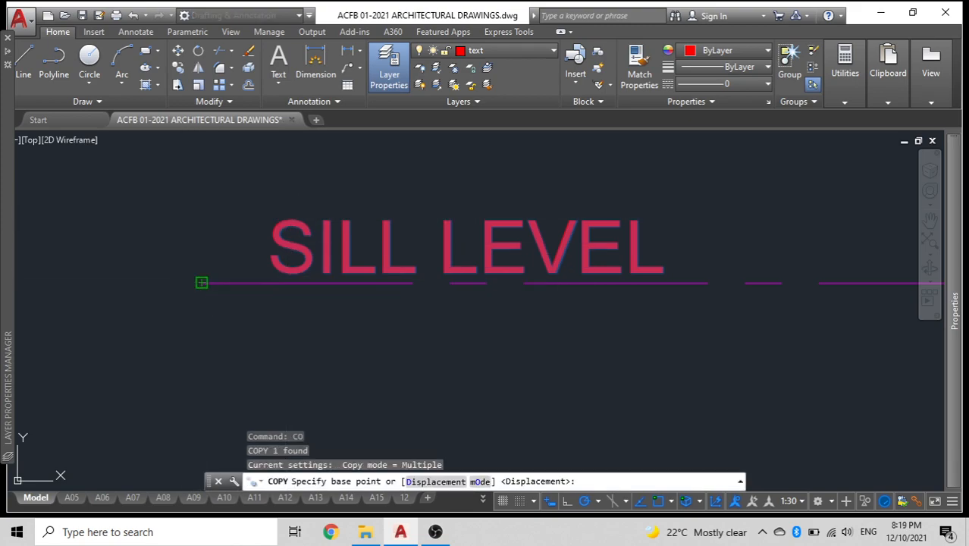
{"action": "left_click", "coordinate": [201, 283]}
{"action": "scroll", "coordinate": [212, 247], "scroll_direction": "down", "scroll_amount": 4}
{"action": "middle_click_drag", "start_coordinate": [211, 247], "coordinate": [243, 435]}
{"action": "scroll", "coordinate": [216, 265], "scroll_direction": "down", "scroll_amount": 2}
{"action": "middle_click_drag", "start_coordinate": [246, 338], "coordinate": [254, 425]}
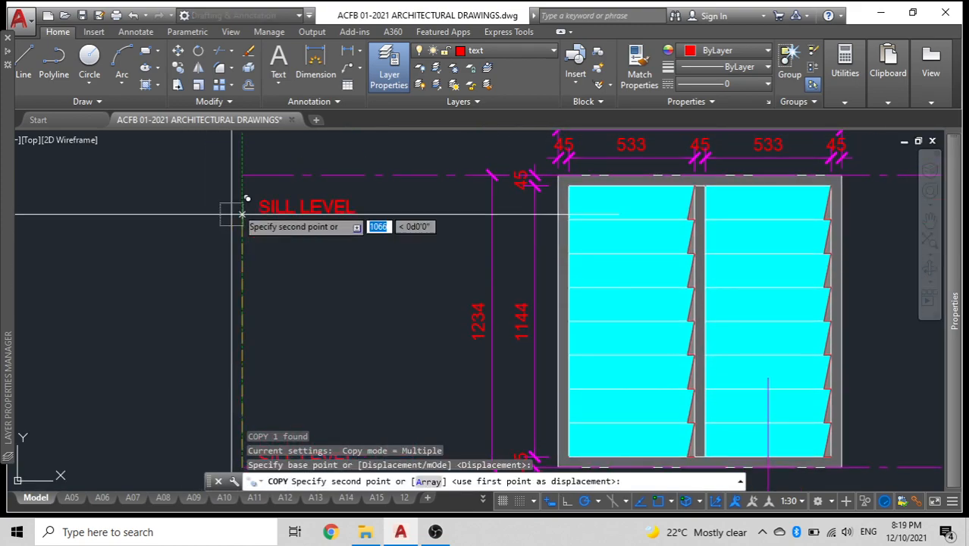
{"action": "left_click", "coordinate": [261, 174]}
{"action": "key", "text": "Escape"}
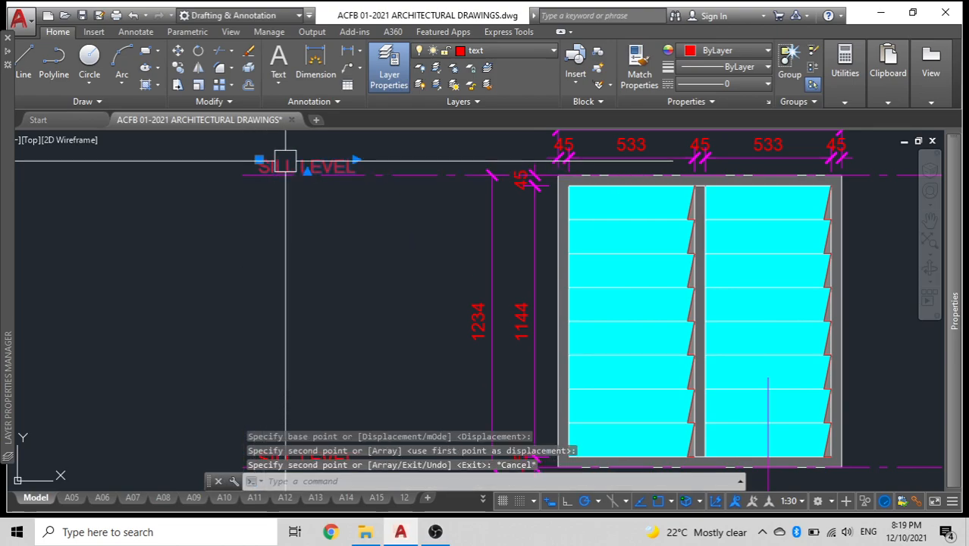
Step: Change the copied label at the window's top edge to LINTEL LEVEL and widen its text box to fit one line
{"action": "double_click", "coordinate": [286, 167]}
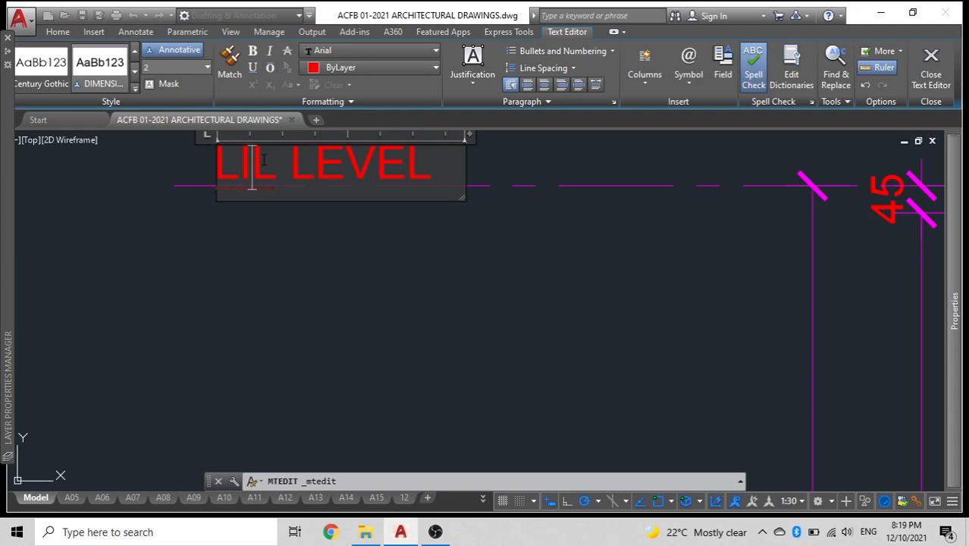
{"action": "type", "text": "NT"}
{"action": "middle_click_drag", "start_coordinate": [458, 216], "coordinate": [454, 230]}
{"action": "left_click_drag", "start_coordinate": [468, 145], "coordinate": [643, 157]}
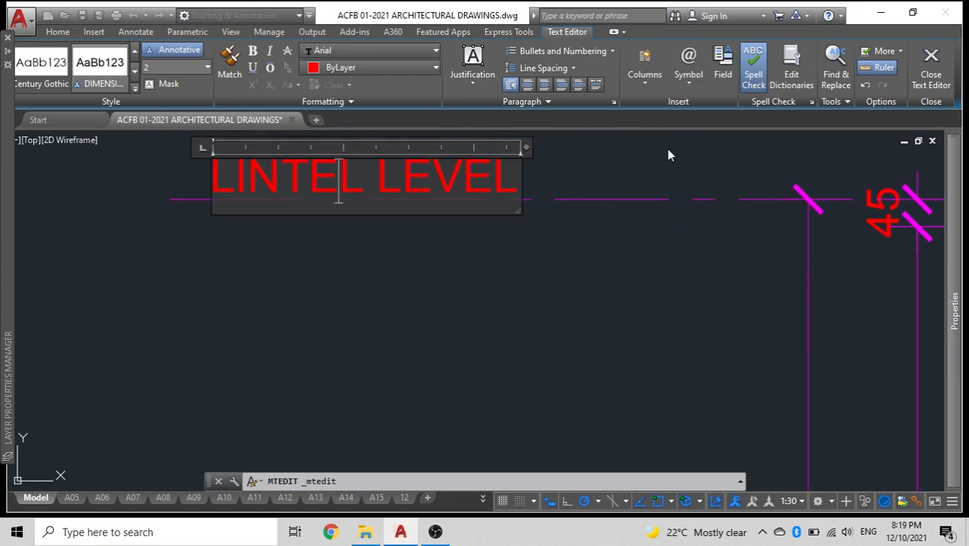
{"action": "left_click", "coordinate": [667, 154]}
Step: Move the LINTEL LEVEL, SILL LEVEL and FFL labels together a short distance to the right along their level lines
{"action": "scroll", "coordinate": [282, 238], "scroll_direction": "down", "scroll_amount": 3}
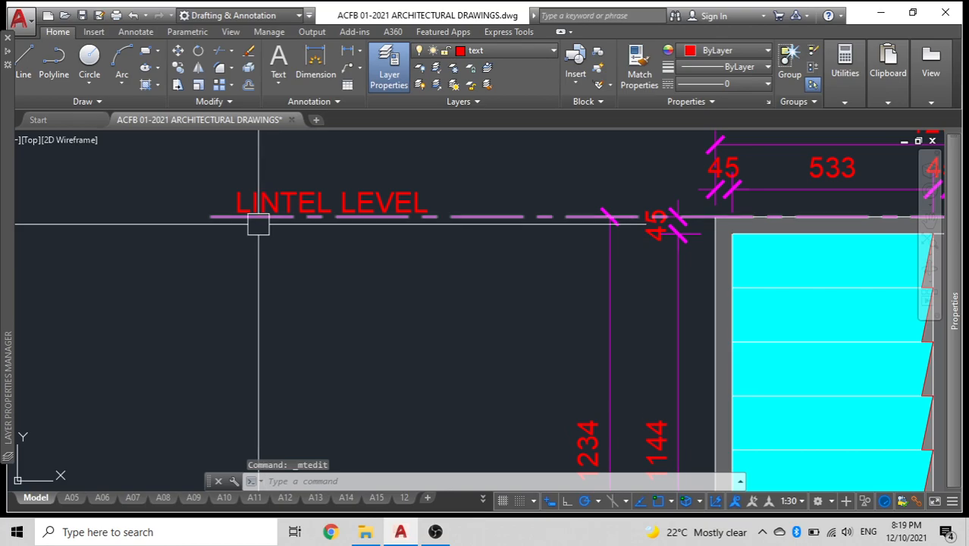
{"action": "scroll", "coordinate": [257, 225], "scroll_direction": "down", "scroll_amount": 4}
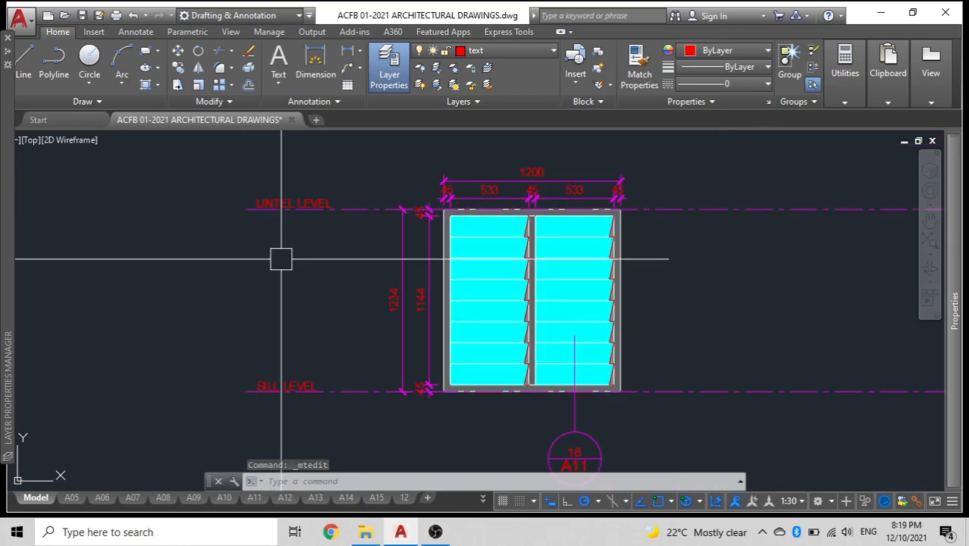
{"action": "middle_click_drag", "start_coordinate": [216, 311], "coordinate": [266, 175]}
{"action": "scroll", "coordinate": [214, 311], "scroll_direction": "down", "scroll_amount": 2}
{"action": "middle_click_drag", "start_coordinate": [232, 313], "coordinate": [252, 319]}
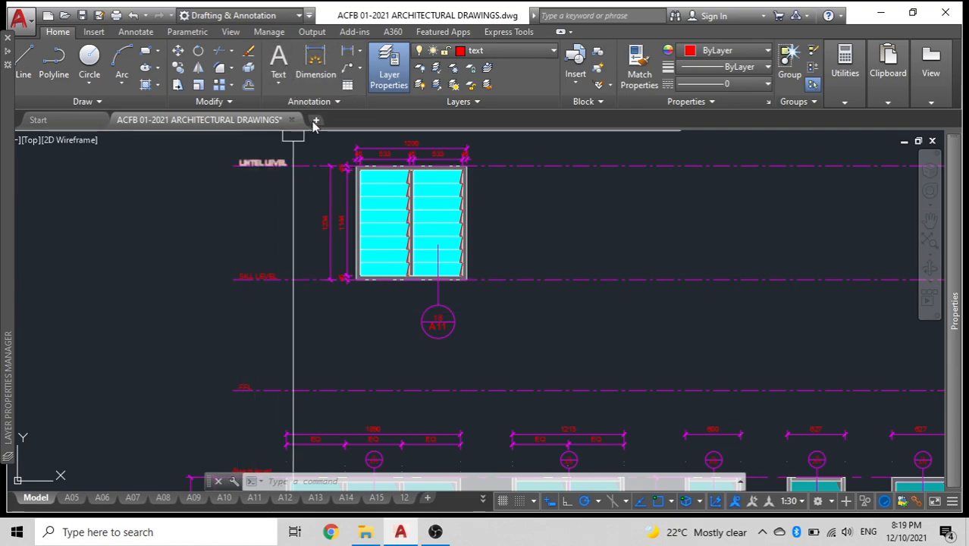
{"action": "left_click", "coordinate": [269, 162]}
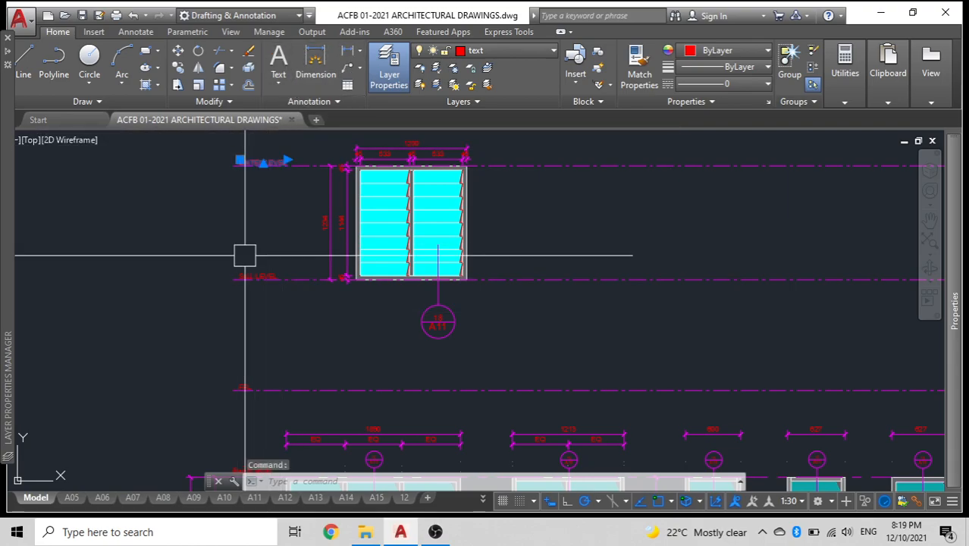
{"action": "left_click", "coordinate": [251, 270]}
{"action": "key", "text": "Escape"}
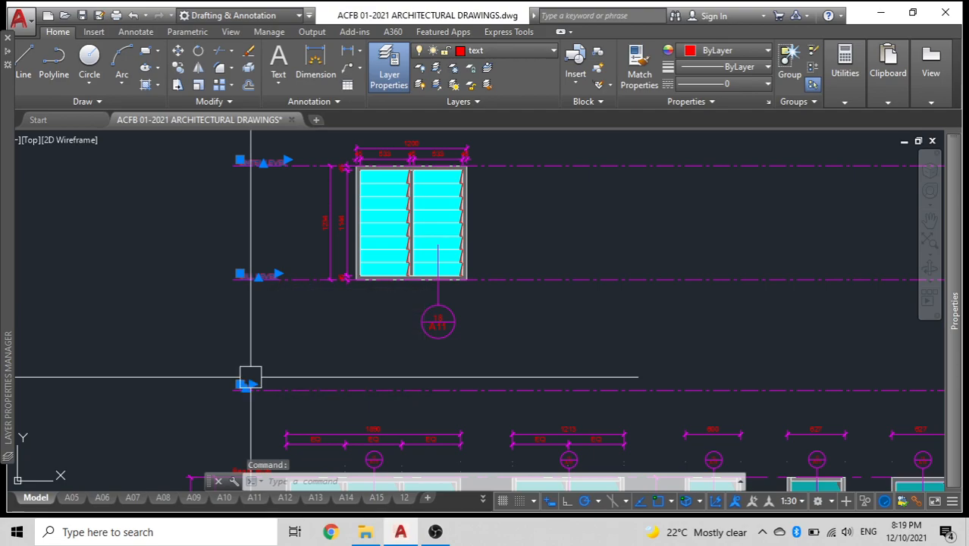
{"action": "type", "text": "M"}
{"action": "key", "text": "Return"}
{"action": "left_click", "coordinate": [124, 333]}
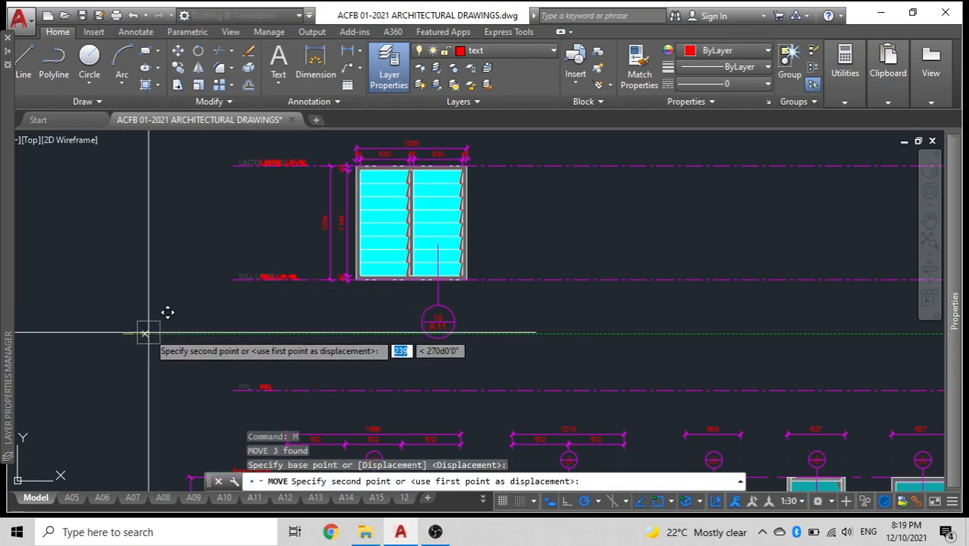
{"action": "left_click", "coordinate": [157, 334]}
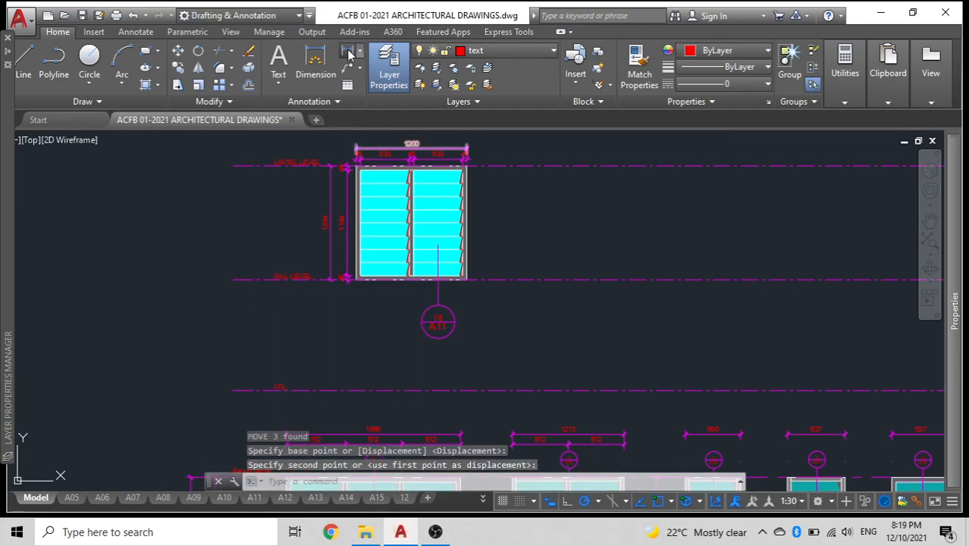
Step: Add a vertical linear dimension between the FFL and lintel level lines, placed near the lines' left ends
{"action": "left_click", "coordinate": [348, 51]}
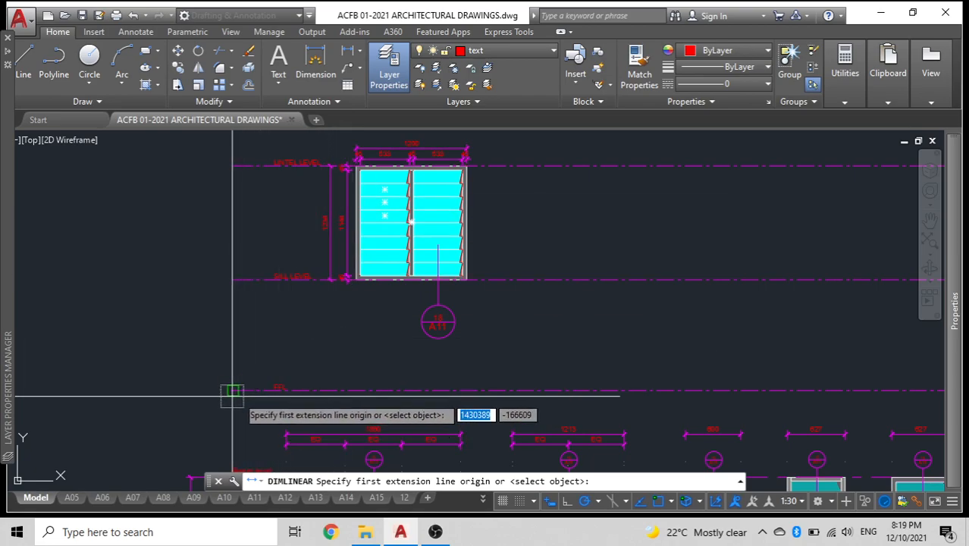
{"action": "scroll", "coordinate": [467, 162], "scroll_direction": "up", "scroll_amount": 3}
{"action": "left_click", "coordinate": [466, 164]}
{"action": "scroll", "coordinate": [442, 259], "scroll_direction": "down", "scroll_amount": 3}
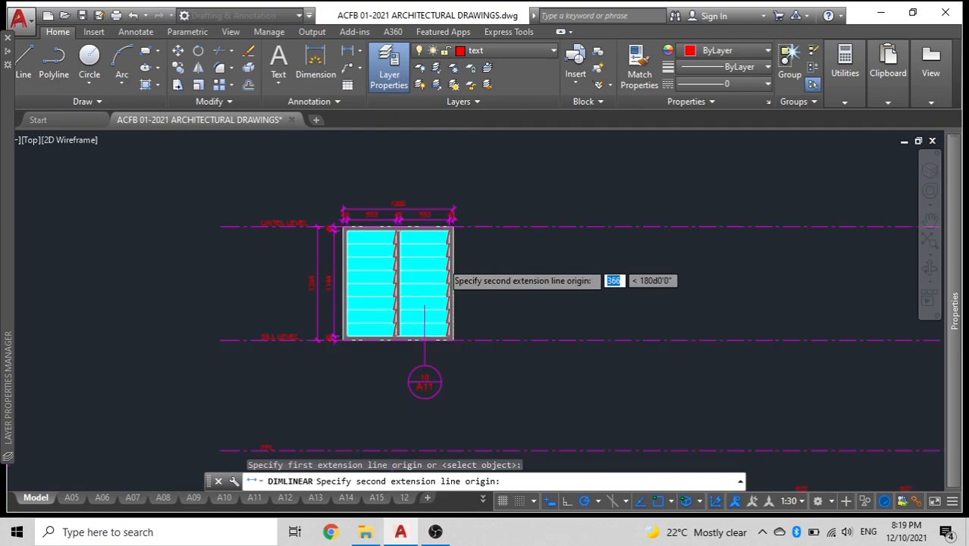
{"action": "scroll", "coordinate": [441, 262], "scroll_direction": "down", "scroll_amount": 2}
{"action": "left_click", "coordinate": [449, 288]}
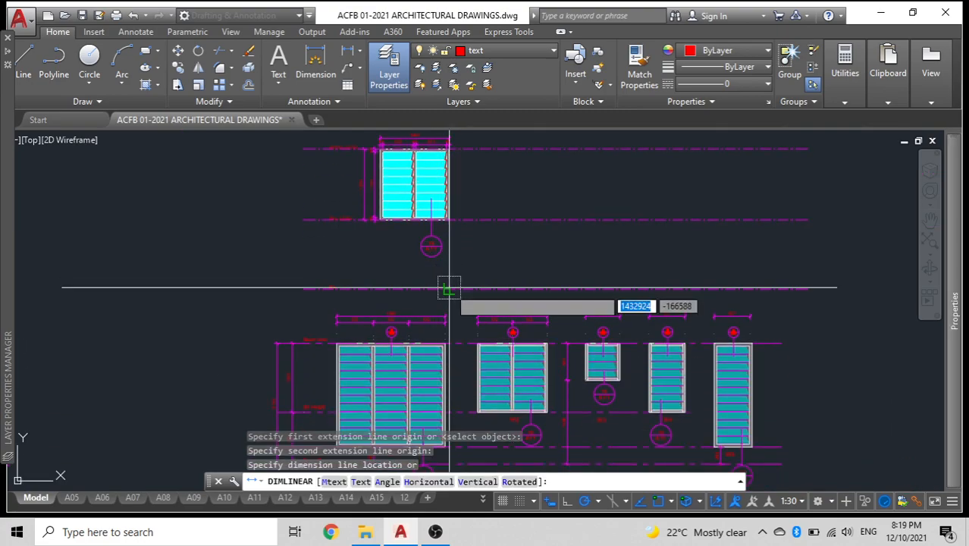
{"action": "scroll", "coordinate": [313, 275], "scroll_direction": "up", "scroll_amount": 3}
{"action": "left_click", "coordinate": [314, 275]}
Step: Add a vertical linear dimension from the FFL line up to the sill level line, just inside the overall height dimension
{"action": "scroll", "coordinate": [314, 275], "scroll_direction": "down", "scroll_amount": 1}
{"action": "middle_click_drag", "start_coordinate": [312, 305], "coordinate": [302, 396]}
{"action": "key", "text": "Return"}
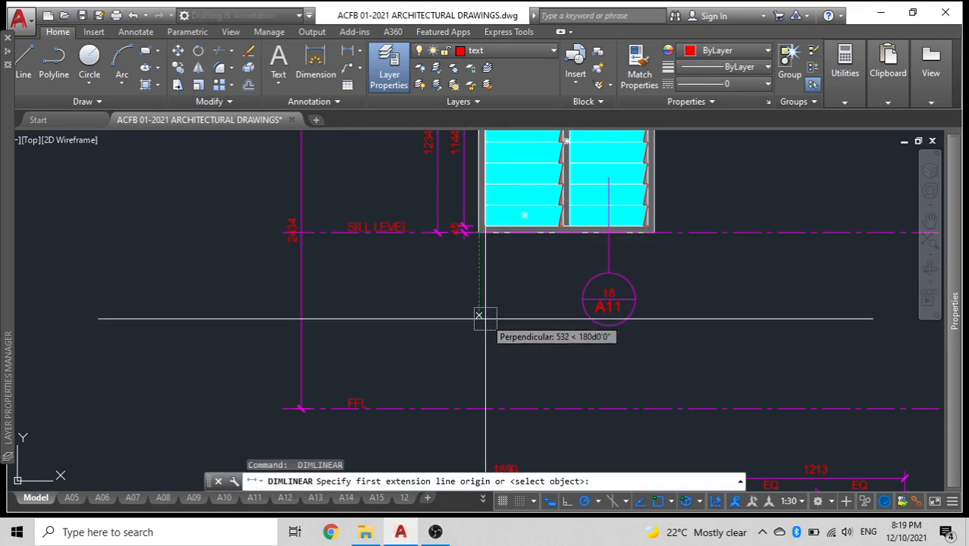
{"action": "left_click", "coordinate": [480, 408]}
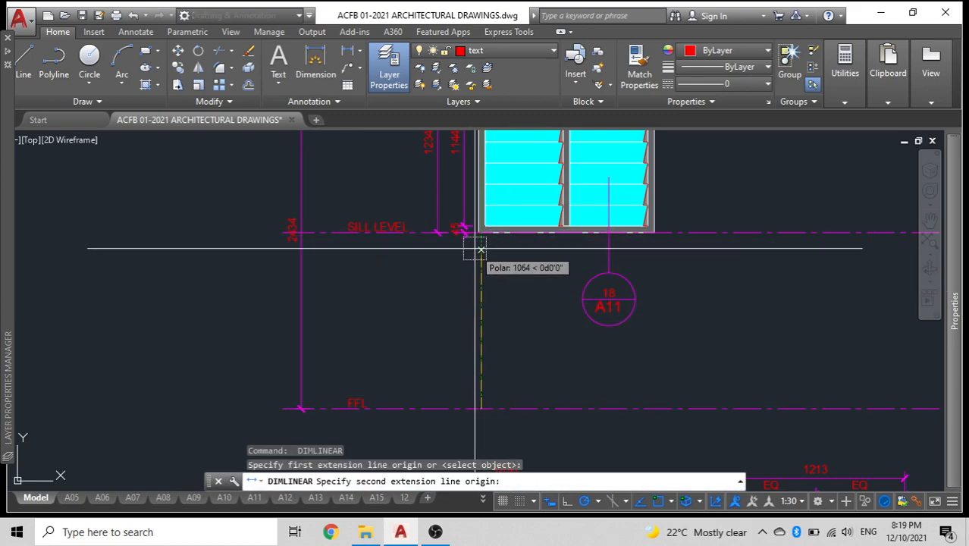
{"action": "left_click", "coordinate": [466, 228]}
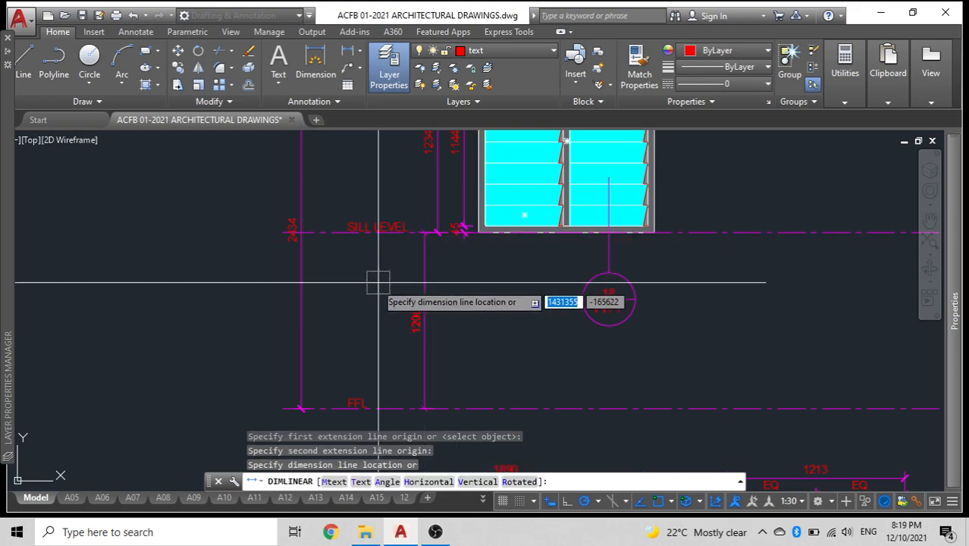
{"action": "left_click", "coordinate": [327, 276]}
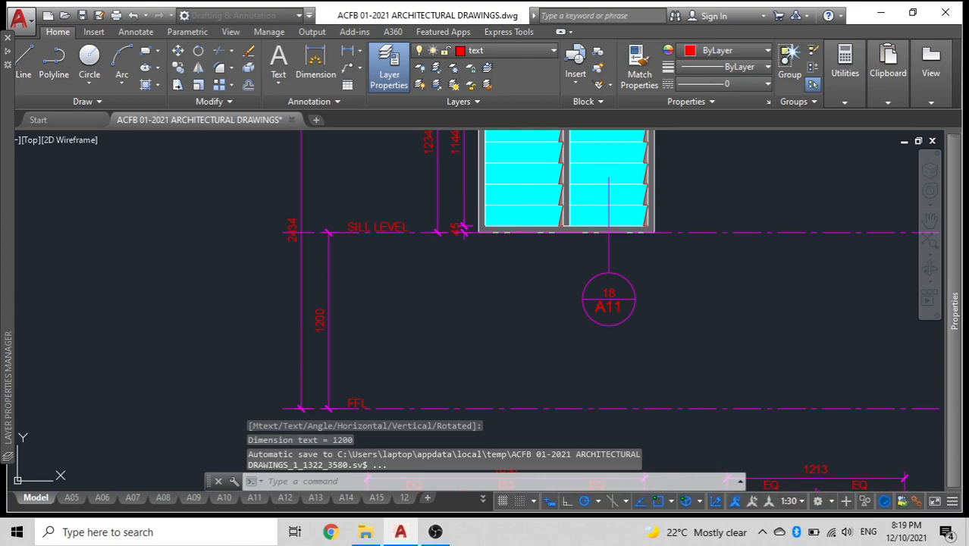
Step: Continue the FFL-to-sill dimension up to the window's upper-left corner at the lintel level with DIMCONTINUE
{"action": "type", "text": "dimconti"}
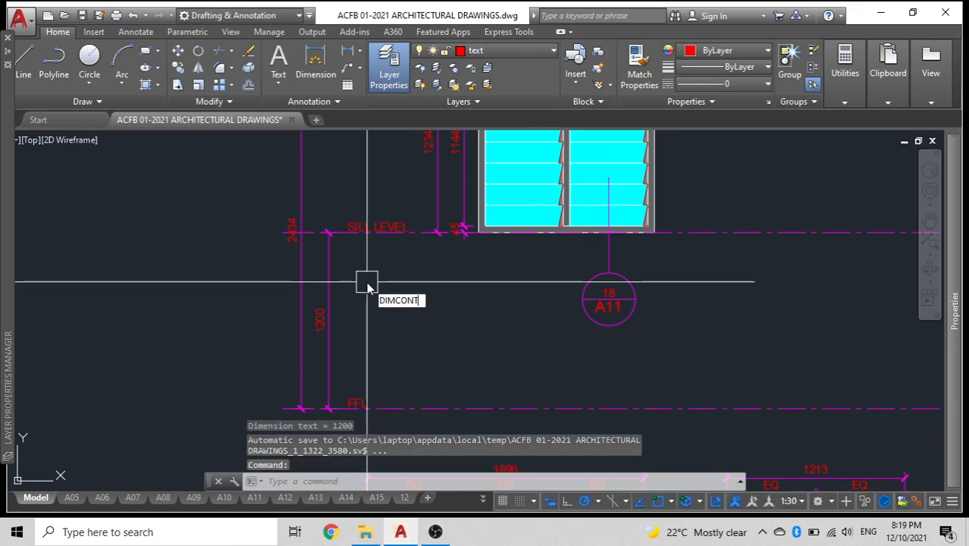
{"action": "key", "text": "Return"}
{"action": "middle_click_drag", "start_coordinate": [353, 165], "coordinate": [330, 333]}
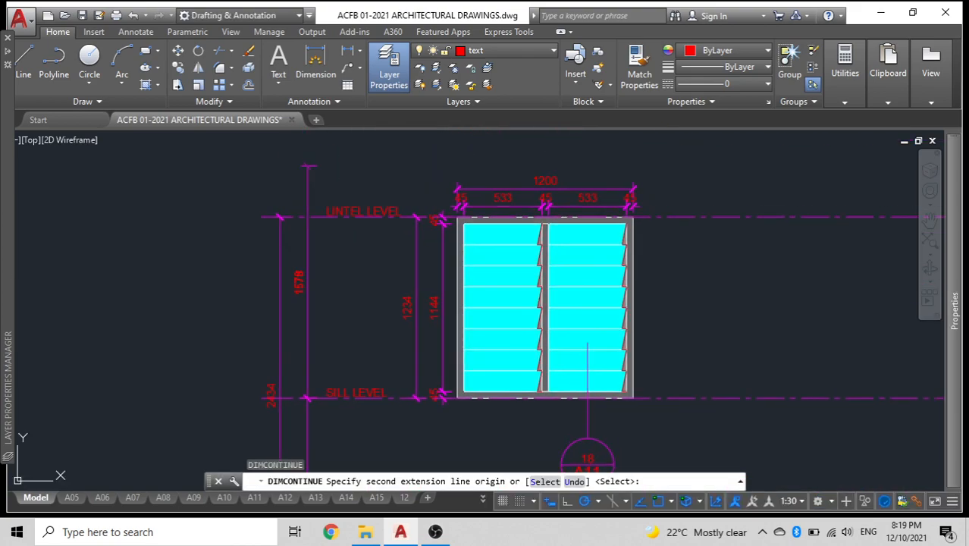
{"action": "scroll", "coordinate": [437, 190], "scroll_direction": "up", "scroll_amount": 5}
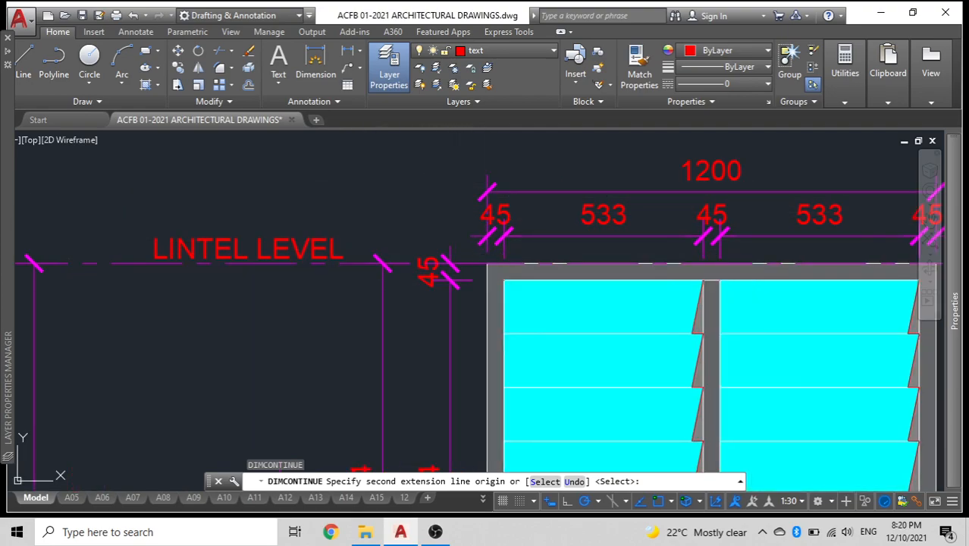
{"action": "left_click", "coordinate": [487, 263]}
{"action": "scroll", "coordinate": [299, 267], "scroll_direction": "down", "scroll_amount": 5}
{"action": "key", "text": "Escape"}
Step: Copy the FFL label to just below the middle of the window's bottom edge, beside the section callout
{"action": "middle_click_drag", "start_coordinate": [224, 310], "coordinate": [165, 241]}
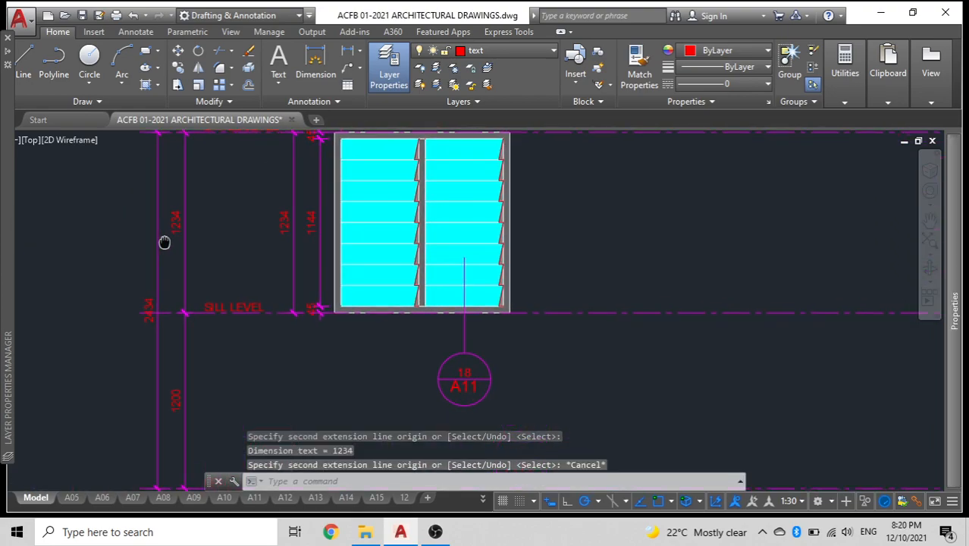
{"action": "scroll", "coordinate": [335, 299], "scroll_direction": "down", "scroll_amount": 4}
{"action": "scroll", "coordinate": [323, 322], "scroll_direction": "up", "scroll_amount": 6}
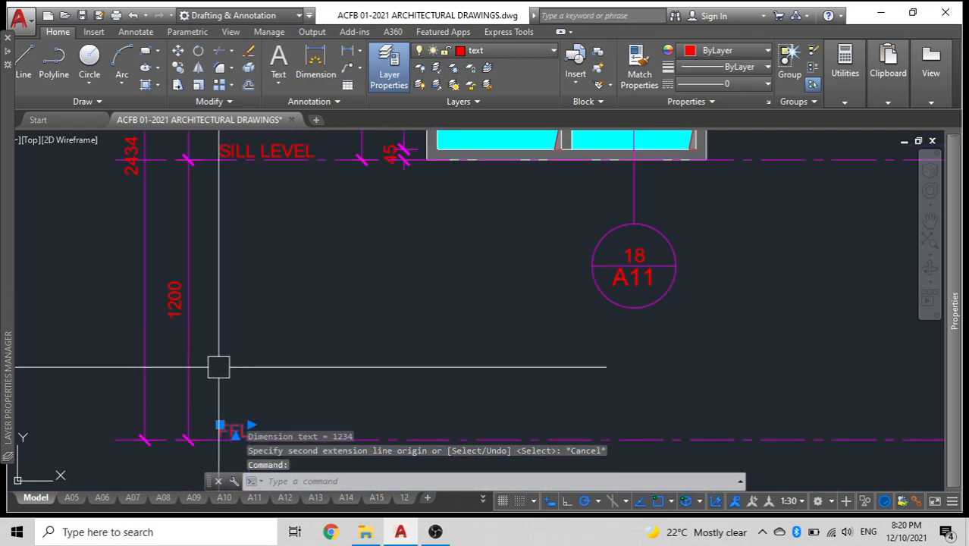
{"action": "type", "text": "co"}
{"action": "key", "text": "Return"}
{"action": "left_click", "coordinate": [220, 423]}
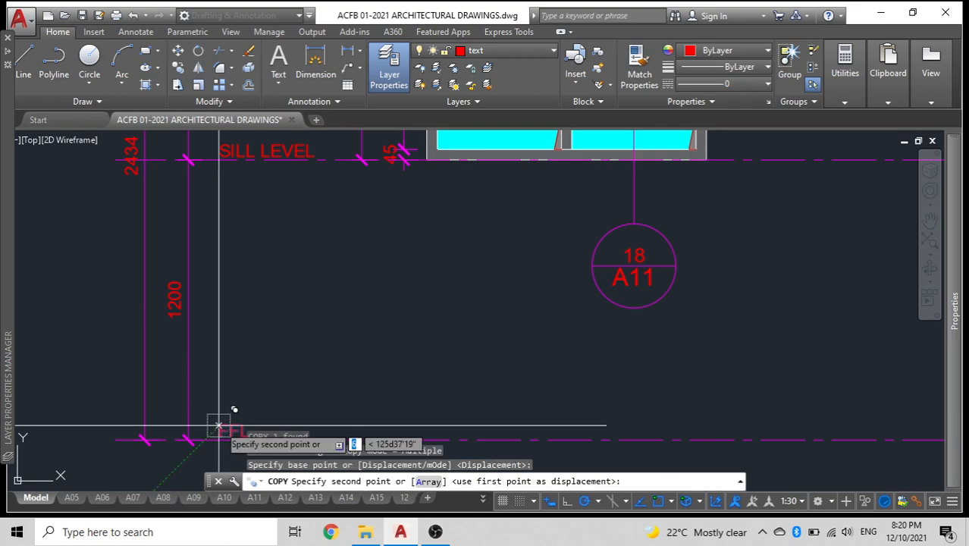
{"action": "left_click", "coordinate": [557, 174]}
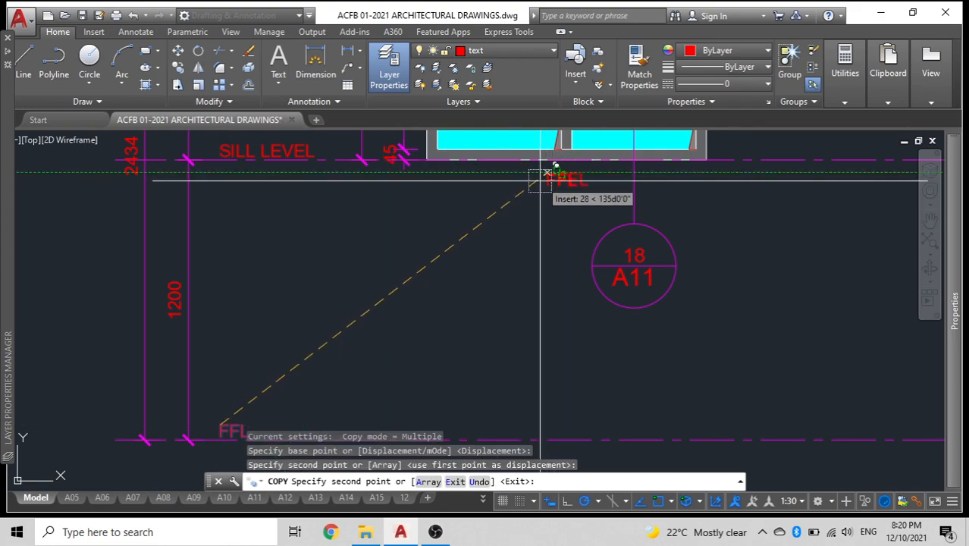
{"action": "key", "text": "Escape"}
Step: Change the copied label below the window to W2
{"action": "scroll", "coordinate": [558, 189], "scroll_direction": "up", "scroll_amount": 5}
{"action": "left_click", "coordinate": [558, 190]}
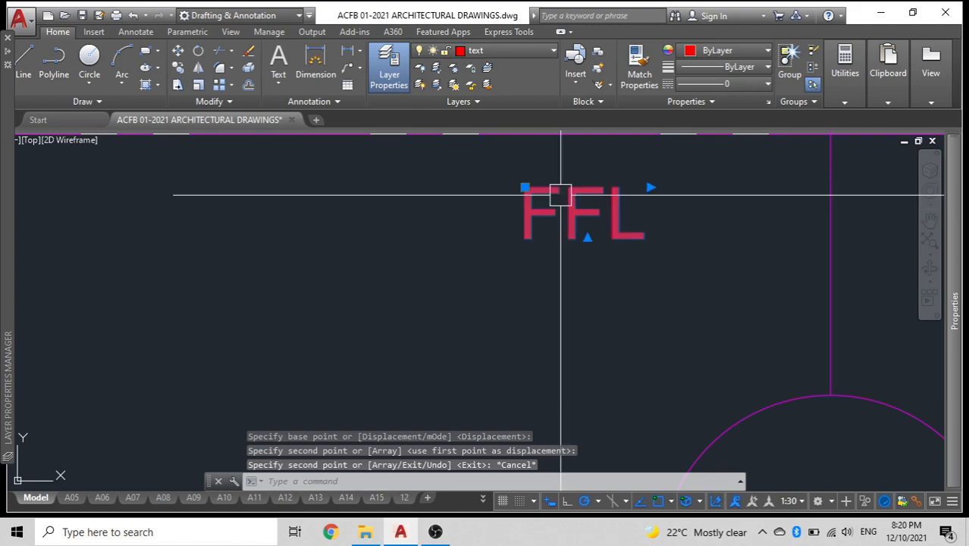
{"action": "double_click", "coordinate": [615, 210]}
{"action": "left_click_drag", "start_coordinate": [633, 220], "coordinate": [610, 220]}
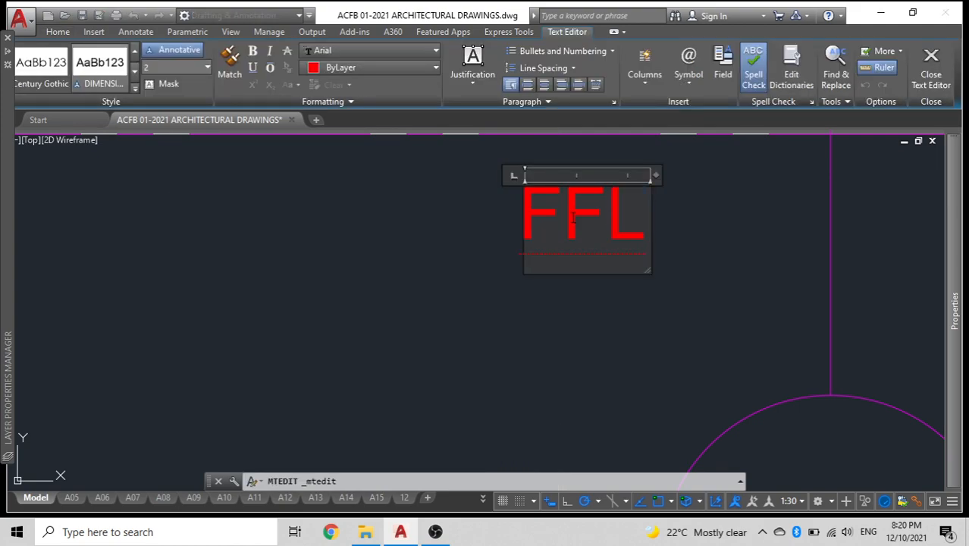
{"action": "type", "text": "W2"}
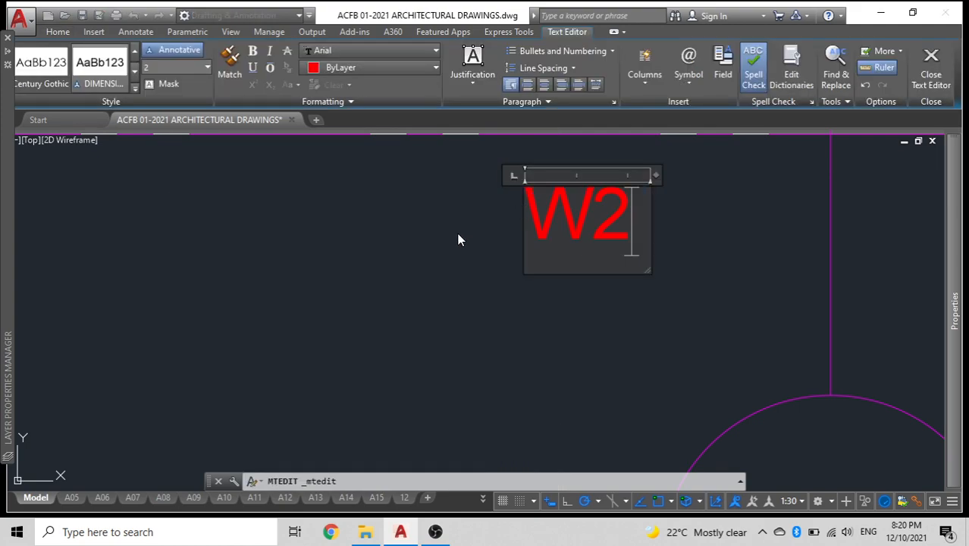
{"action": "left_click", "coordinate": [673, 181]}
Step: Copy the W2 window elevation with its section callout about 1785 to the right along the level lines
{"action": "scroll", "coordinate": [348, 269], "scroll_direction": "down", "scroll_amount": 8}
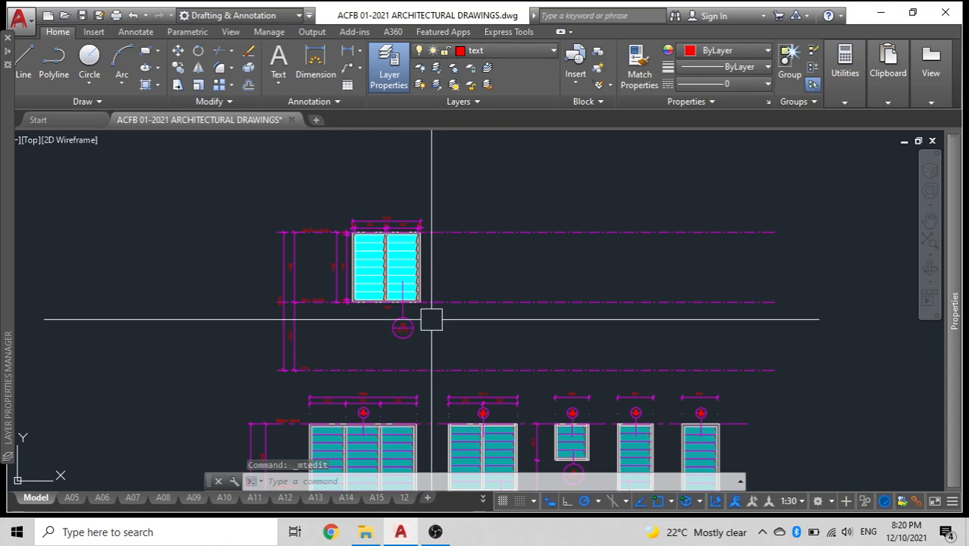
{"action": "middle_click_drag", "start_coordinate": [440, 303], "coordinate": [435, 271]}
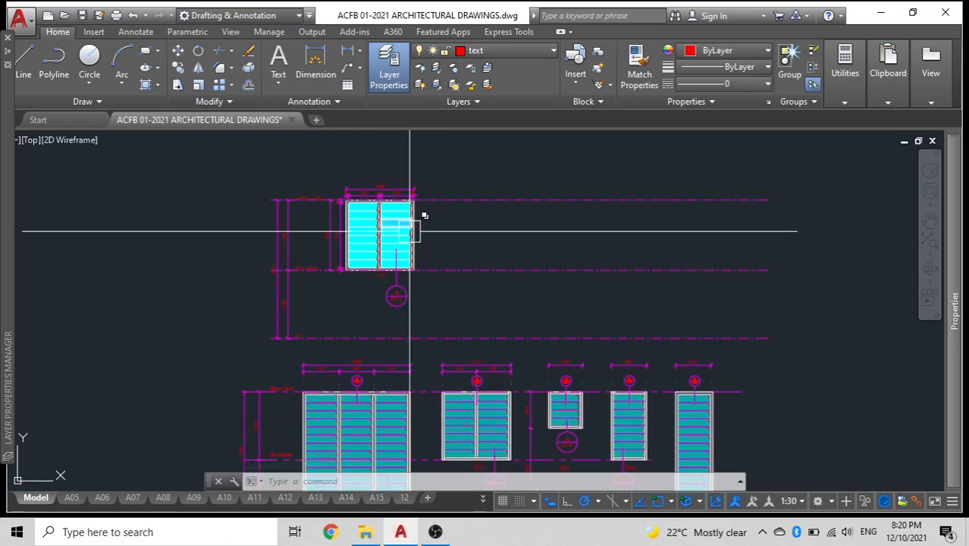
{"action": "scroll", "coordinate": [411, 260], "scroll_direction": "up", "scroll_amount": 4}
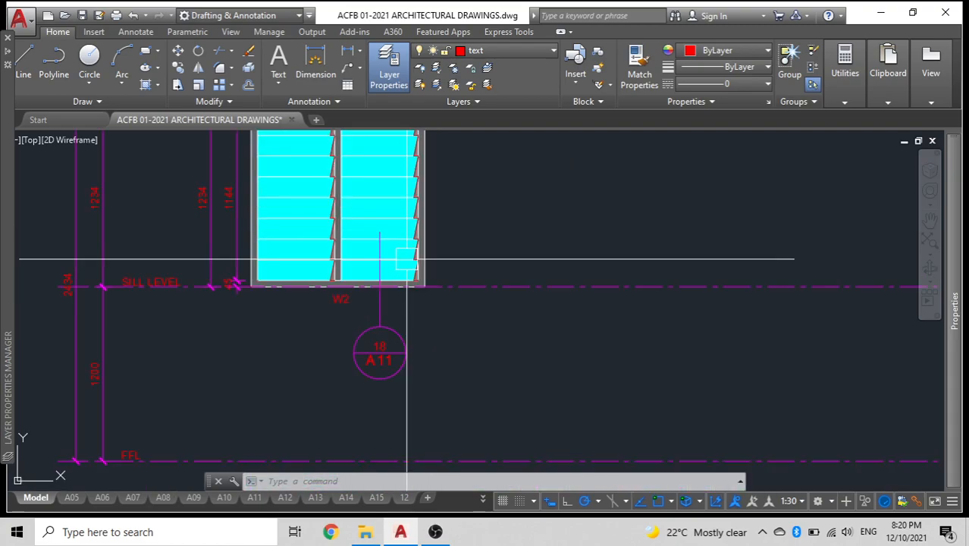
{"action": "scroll", "coordinate": [435, 262], "scroll_direction": "up", "scroll_amount": 2}
{"action": "left_click", "coordinate": [456, 275]}
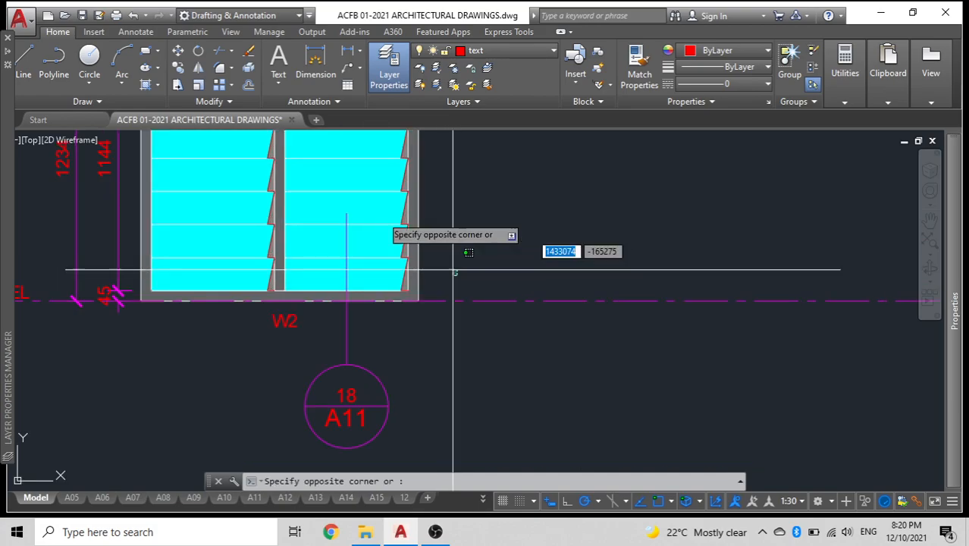
{"action": "scroll", "coordinate": [335, 205], "scroll_direction": "down", "scroll_amount": 2}
{"action": "scroll", "coordinate": [315, 268], "scroll_direction": "up", "scroll_amount": 4}
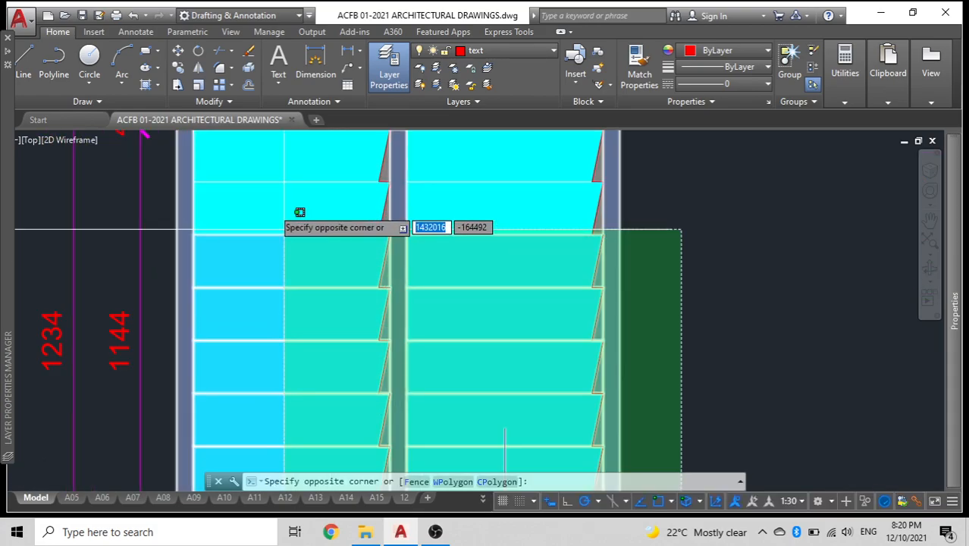
{"action": "left_click", "coordinate": [206, 162]}
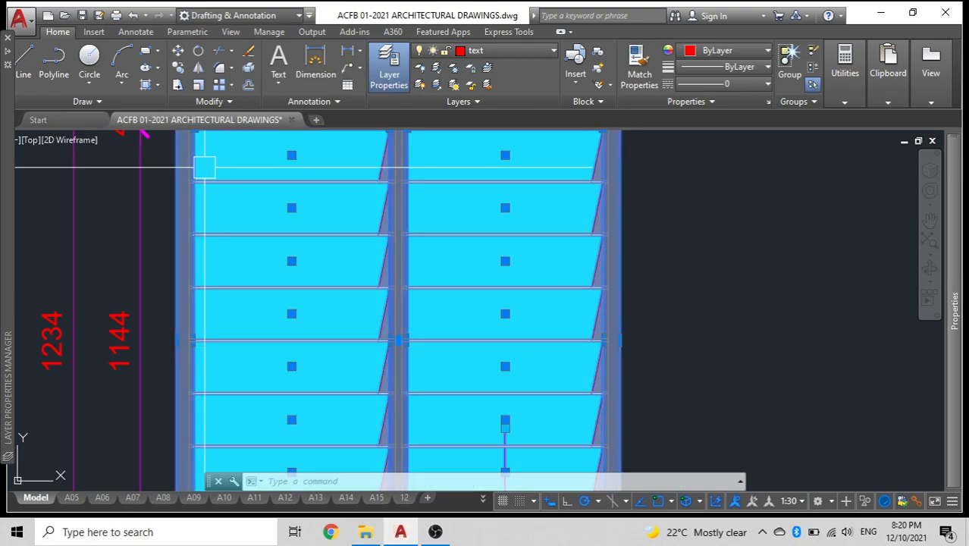
{"action": "scroll", "coordinate": [251, 185], "scroll_direction": "down", "scroll_amount": 6}
{"action": "type", "text": "co"}
{"action": "key", "text": "Return"}
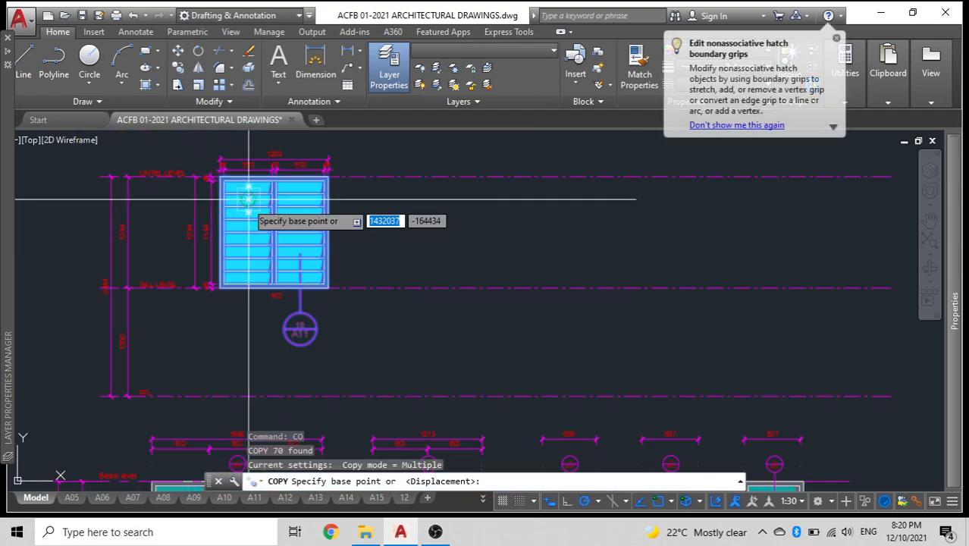
{"action": "middle_click_drag", "start_coordinate": [270, 221], "coordinate": [284, 297]}
{"action": "left_click", "coordinate": [246, 176]}
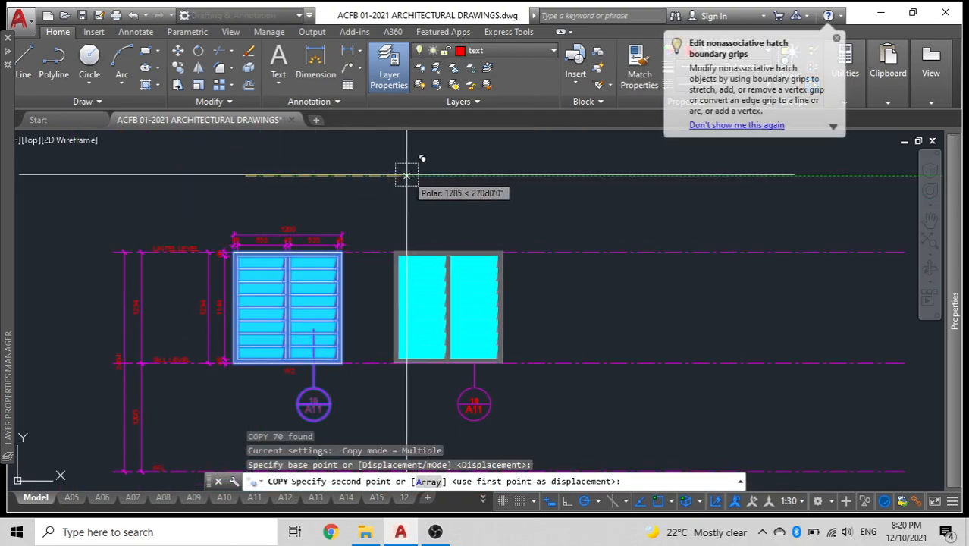
{"action": "left_click", "coordinate": [408, 176]}
{"action": "key", "text": "Escape"}
Step: Draw a rectangle over the copied window's right half, from its upper-right outer corner to the bottom edge at the mullion's left side
{"action": "scroll", "coordinate": [446, 289], "scroll_direction": "up", "scroll_amount": 4}
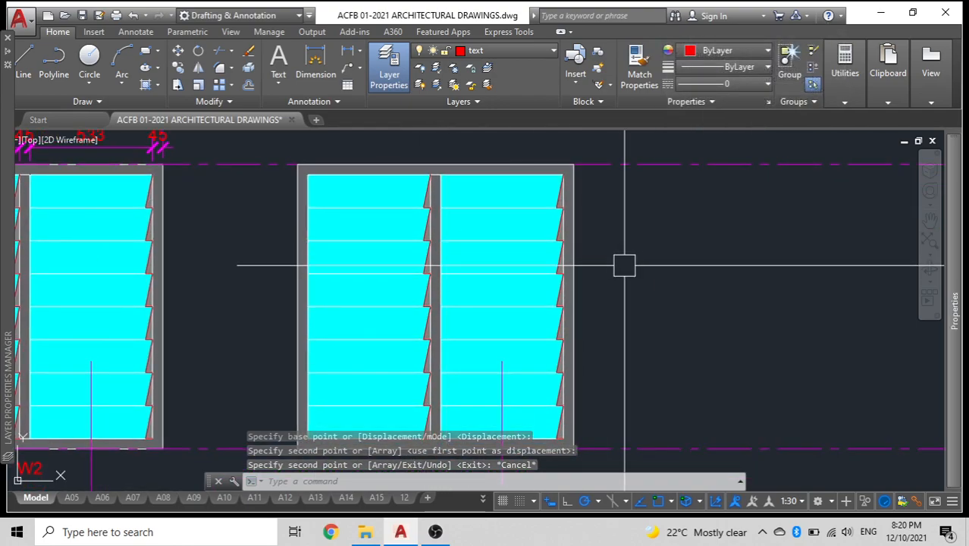
{"action": "key", "text": "Return"}
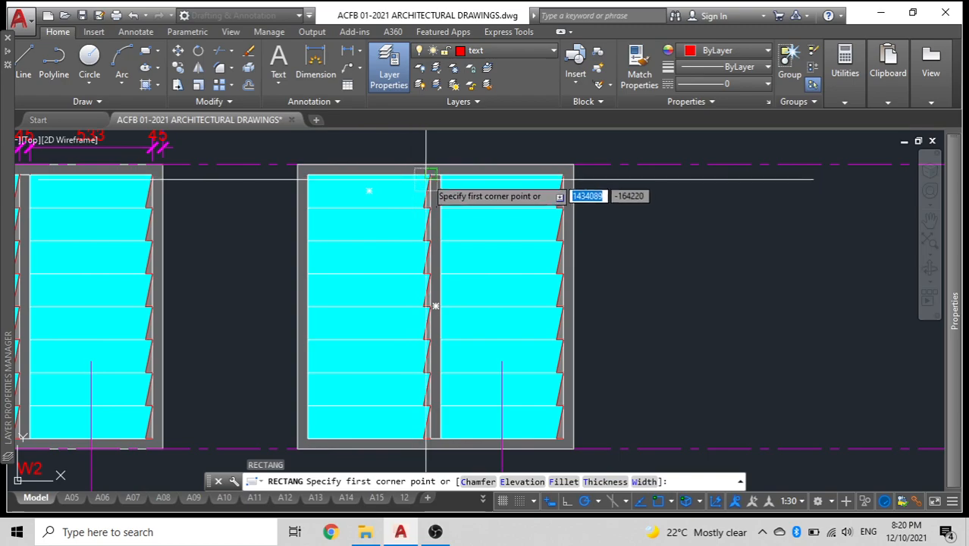
{"action": "left_click", "coordinate": [573, 165]}
{"action": "middle_click_drag", "start_coordinate": [461, 350], "coordinate": [465, 169]}
{"action": "scroll", "coordinate": [440, 286], "scroll_direction": "up", "scroll_amount": 3}
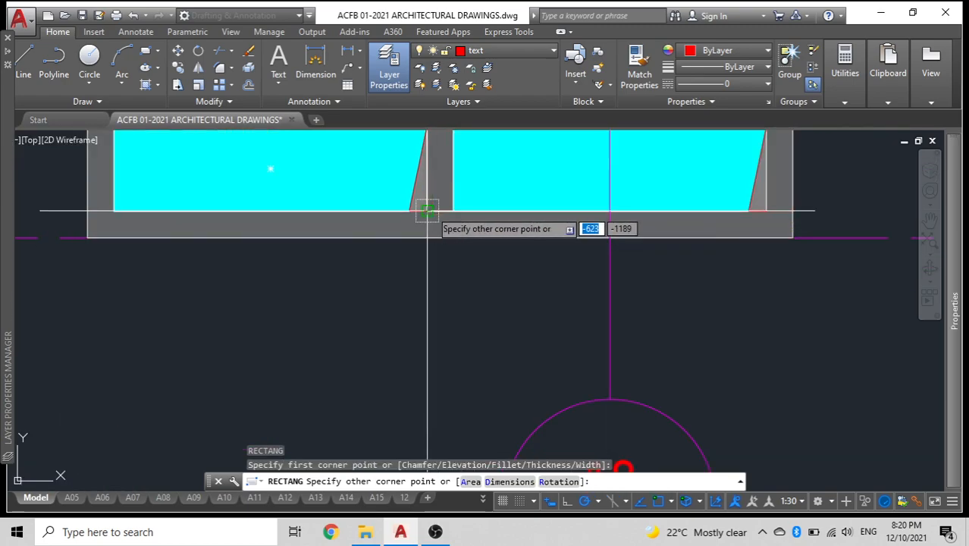
{"action": "left_click", "coordinate": [428, 229]}
{"action": "key", "text": "Escape"}
{"action": "scroll", "coordinate": [413, 268], "scroll_direction": "down", "scroll_amount": 4}
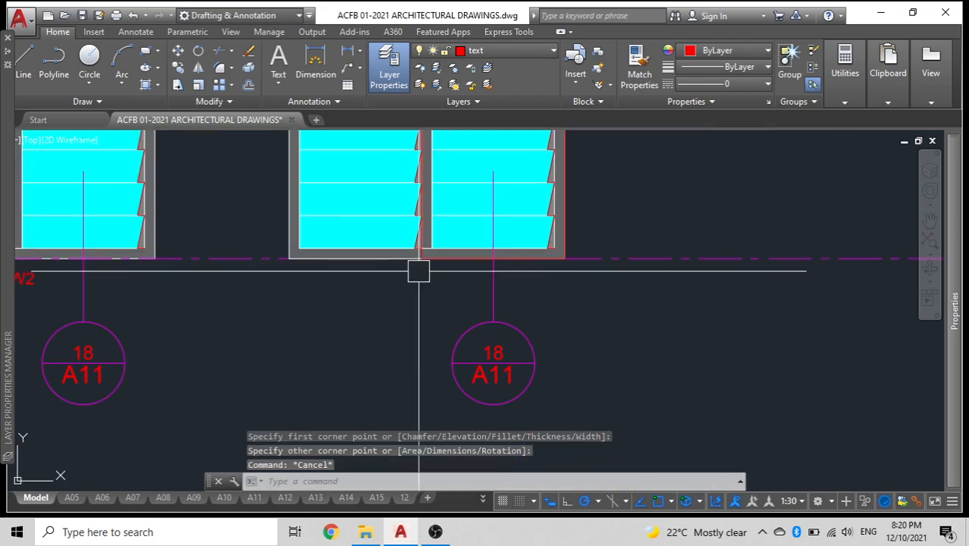
Step: Examine the existing schedule sheets on layouts A10 and A09 to see how the window and door elevations are laid out
{"action": "scroll", "coordinate": [422, 289], "scroll_direction": "up", "scroll_amount": 4}
{"action": "scroll", "coordinate": [381, 340], "scroll_direction": "down", "scroll_amount": 5}
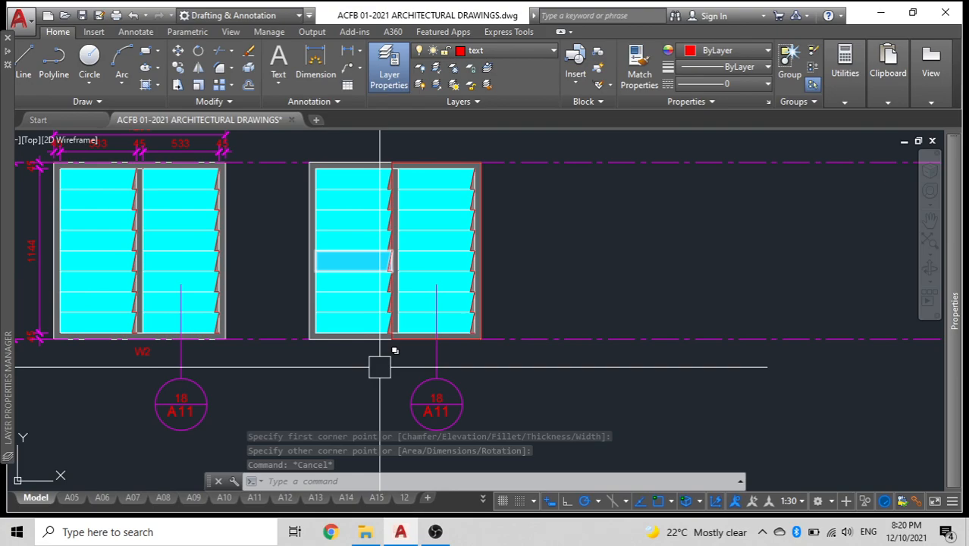
{"action": "scroll", "coordinate": [410, 341], "scroll_direction": "down", "scroll_amount": 4}
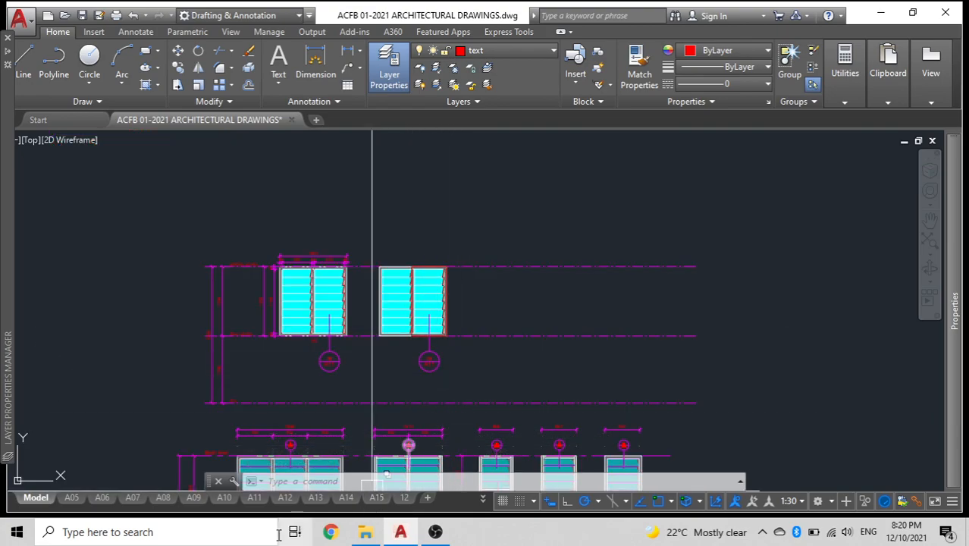
{"action": "left_click", "coordinate": [225, 498]}
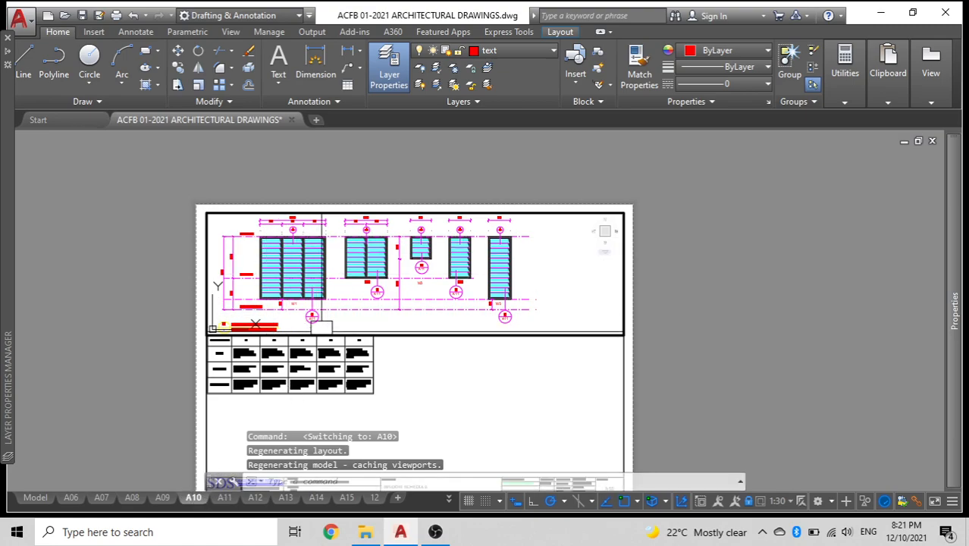
{"action": "left_click", "coordinate": [225, 498]}
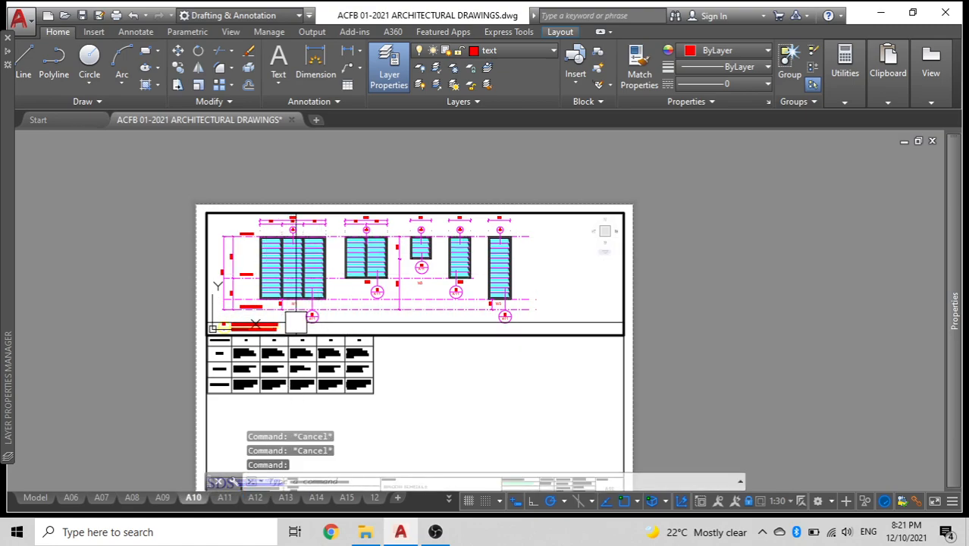
{"action": "left_click", "coordinate": [169, 499]}
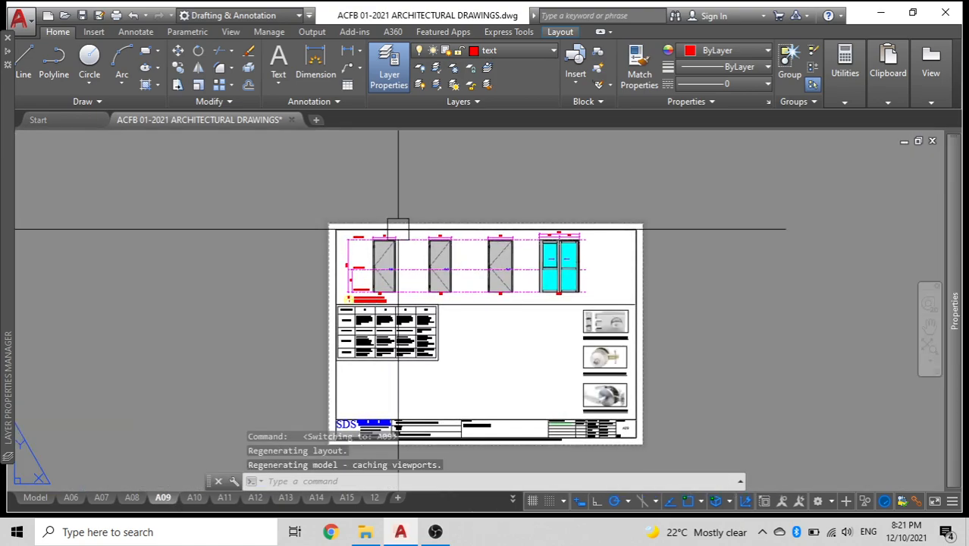
{"action": "scroll", "coordinate": [397, 219], "scroll_direction": "up", "scroll_amount": 2}
{"action": "middle_click_drag", "start_coordinate": [406, 267], "coordinate": [378, 205]}
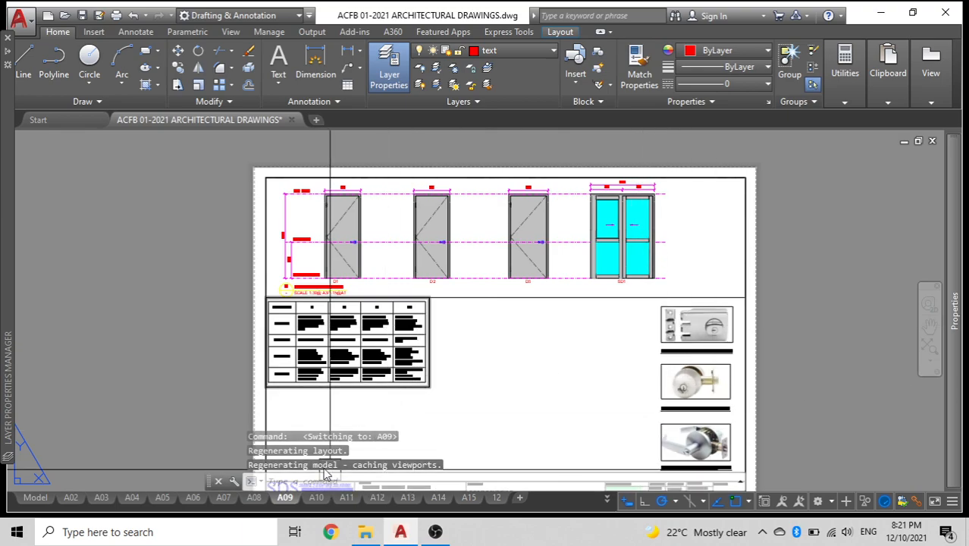
Step: On layout A10, unlock the schedule viewport and frame the new window elevations in it at 1:30 scale
{"action": "left_click", "coordinate": [318, 504]}
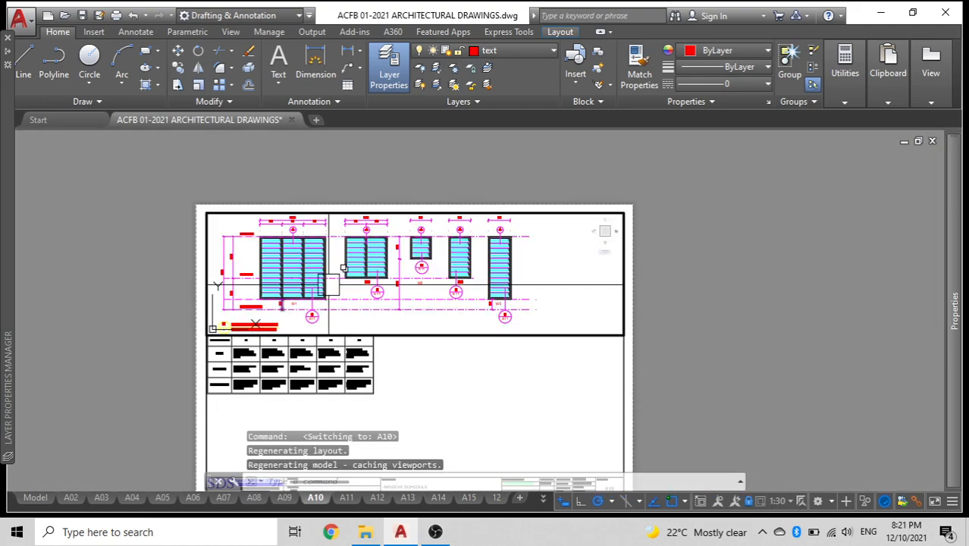
{"action": "left_click", "coordinate": [577, 280]}
{"action": "key", "text": "Escape"}
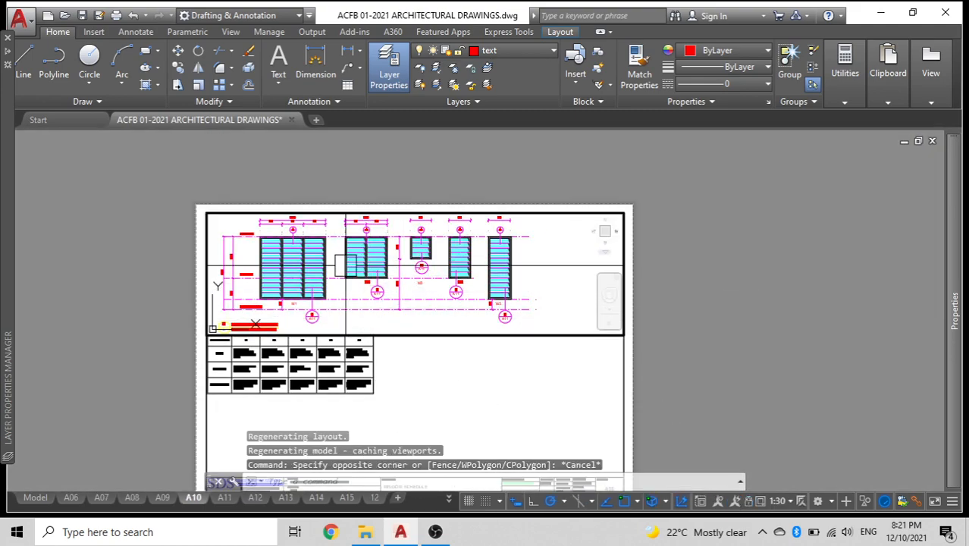
{"action": "scroll", "coordinate": [346, 265], "scroll_direction": "down", "scroll_amount": 4}
{"action": "scroll", "coordinate": [335, 235], "scroll_direction": "up", "scroll_amount": 4}
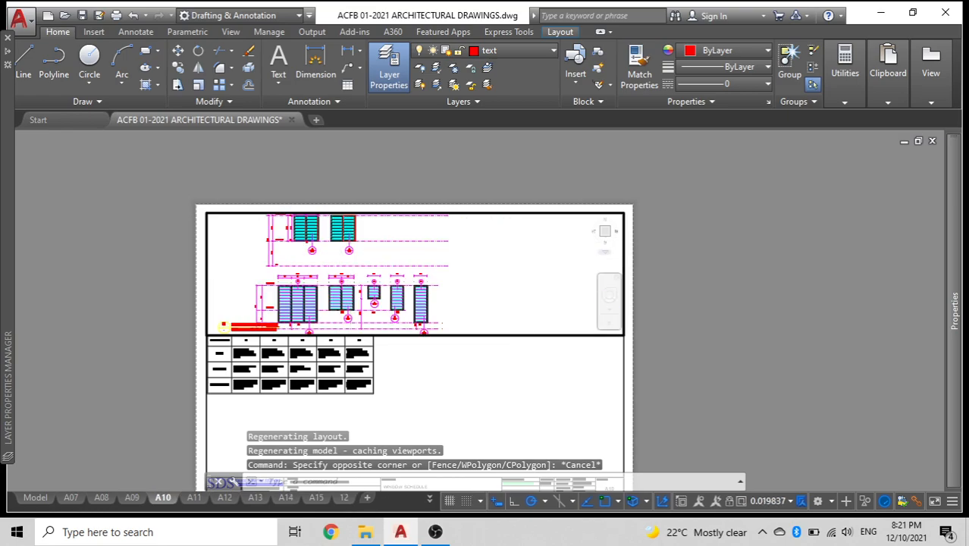
{"action": "mouse_move", "coordinate": [301, 301]}
{"action": "middle_mouse_down"}
{"action": "mouse_move", "coordinate": [297, 258]}
{"action": "mouse_move", "coordinate": [298, 277]}
{"action": "middle_mouse_up"}
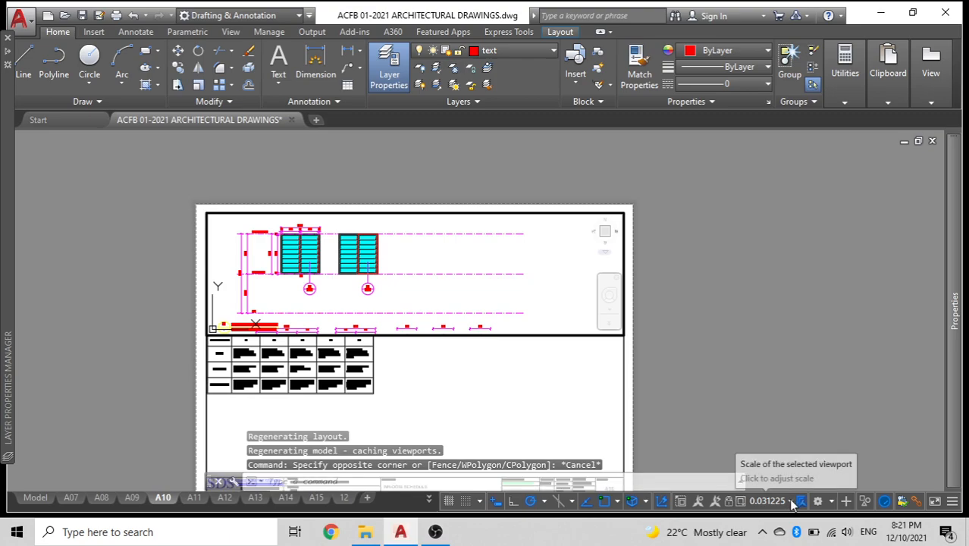
{"action": "left_click", "coordinate": [791, 502]}
{"action": "left_click", "coordinate": [757, 431]}
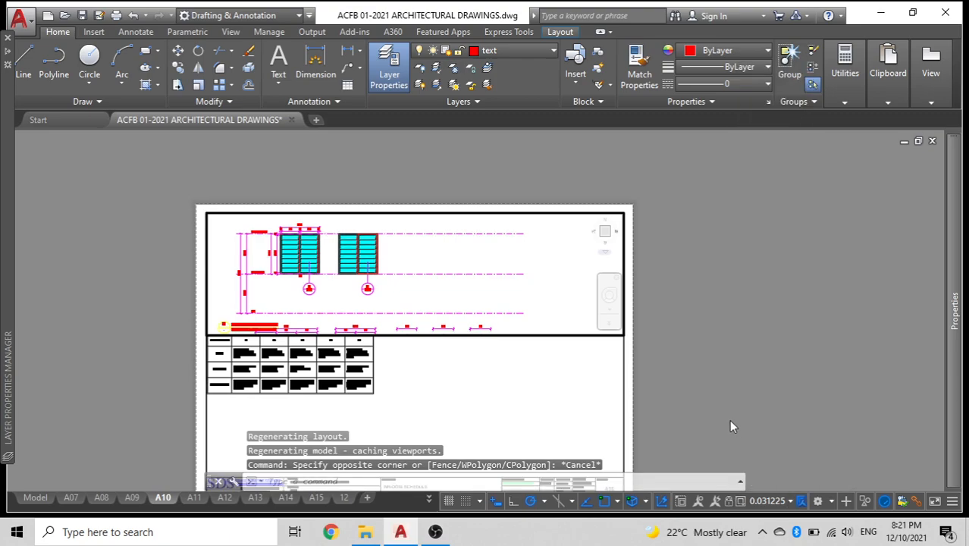
{"action": "middle_click_drag", "start_coordinate": [394, 278], "coordinate": [399, 284]}
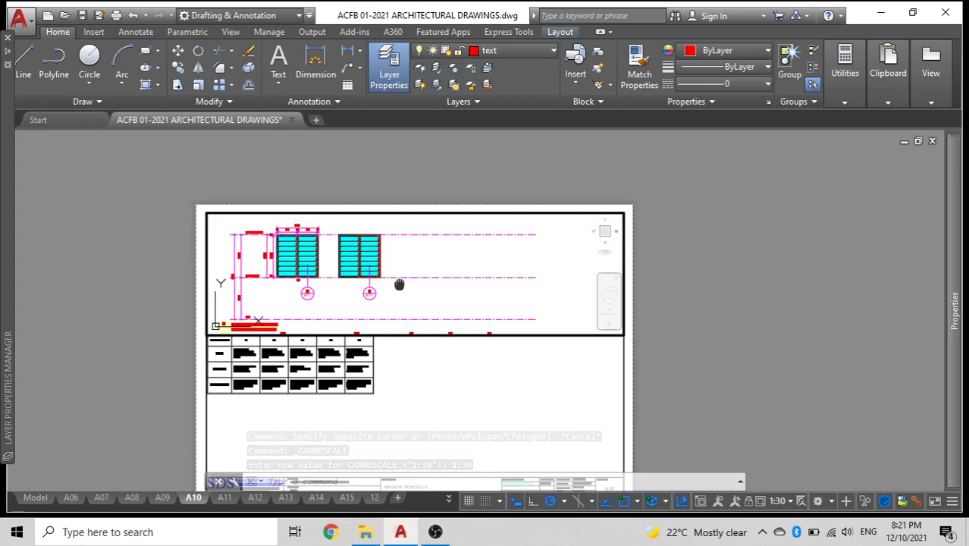
{"action": "double_click", "coordinate": [678, 334]}
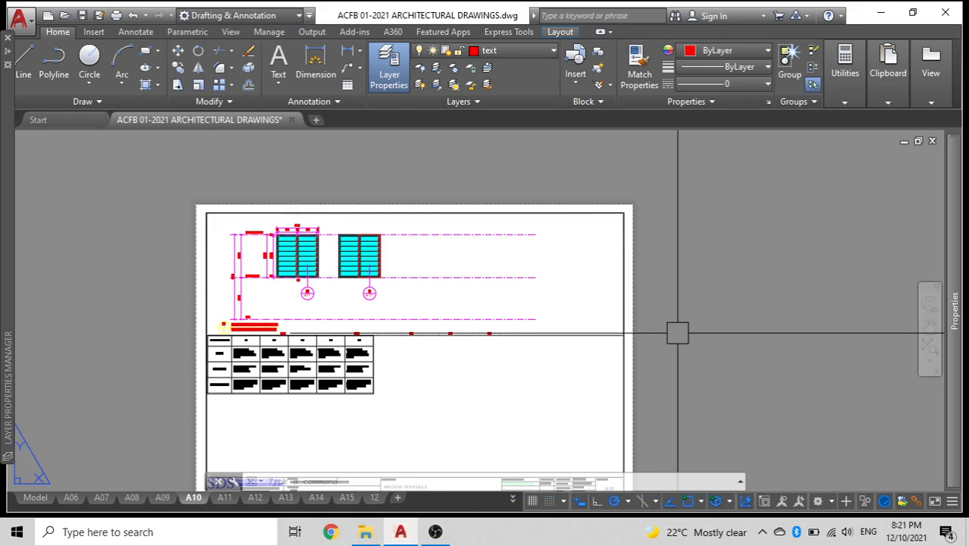
Step: Lock the schedule viewport on layout A10 and return to paper space
{"action": "double_click", "coordinate": [583, 291]}
{"action": "key", "text": "Escape"}
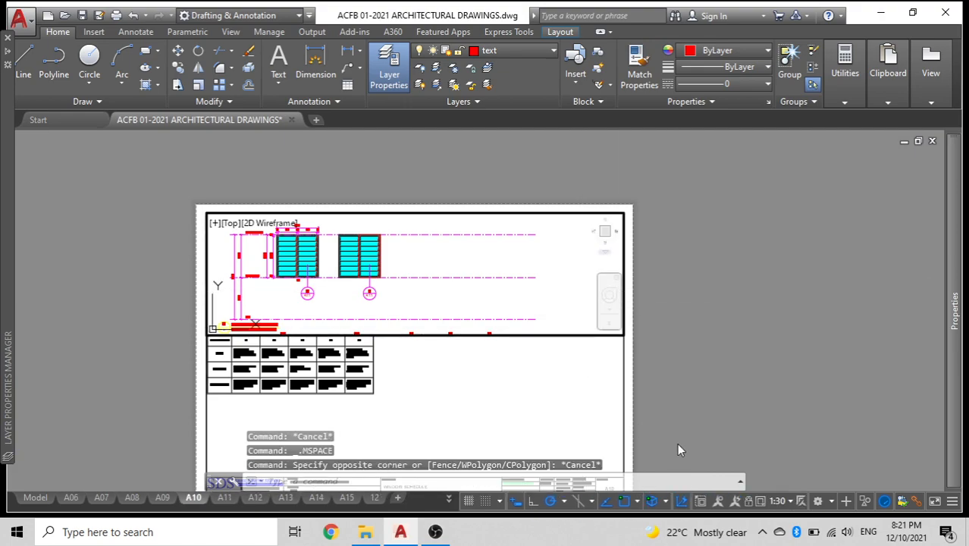
{"action": "left_click", "coordinate": [755, 502]}
{"action": "left_click", "coordinate": [748, 500]}
{"action": "double_click", "coordinate": [646, 323]}
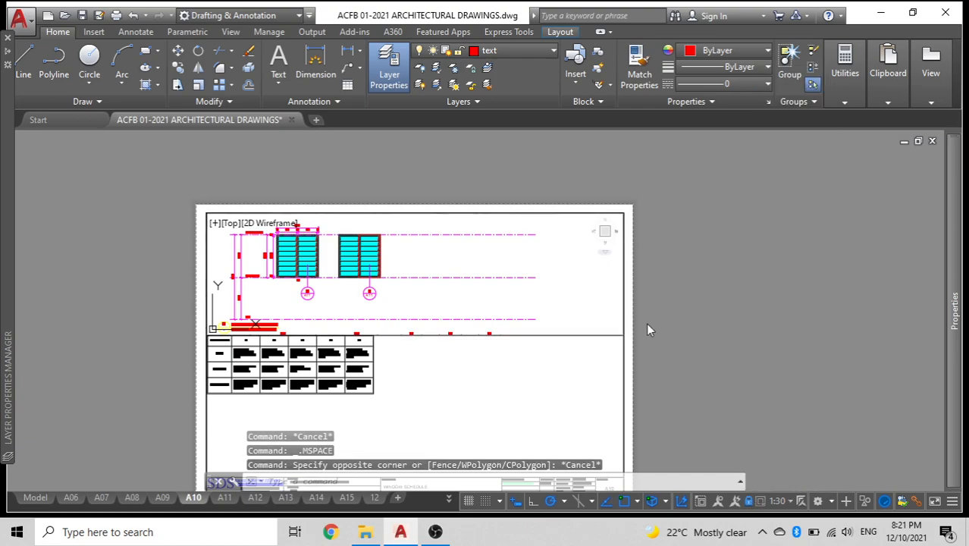
{"action": "key", "text": "Escape"}
{"action": "key", "text": "Escape"}
{"action": "middle_click_drag", "start_coordinate": [396, 361], "coordinate": [413, 269]}
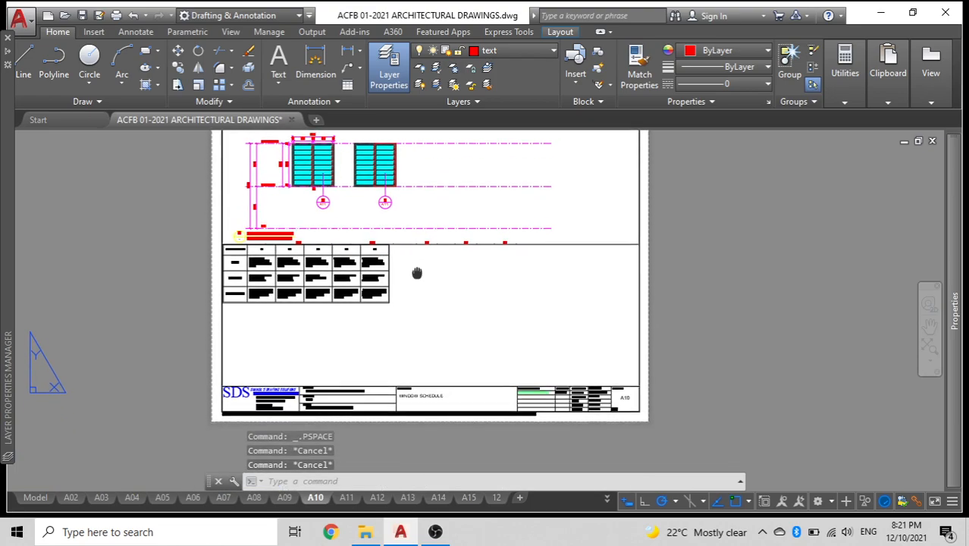
{"action": "scroll", "coordinate": [388, 222], "scroll_direction": "up", "scroll_amount": 2}
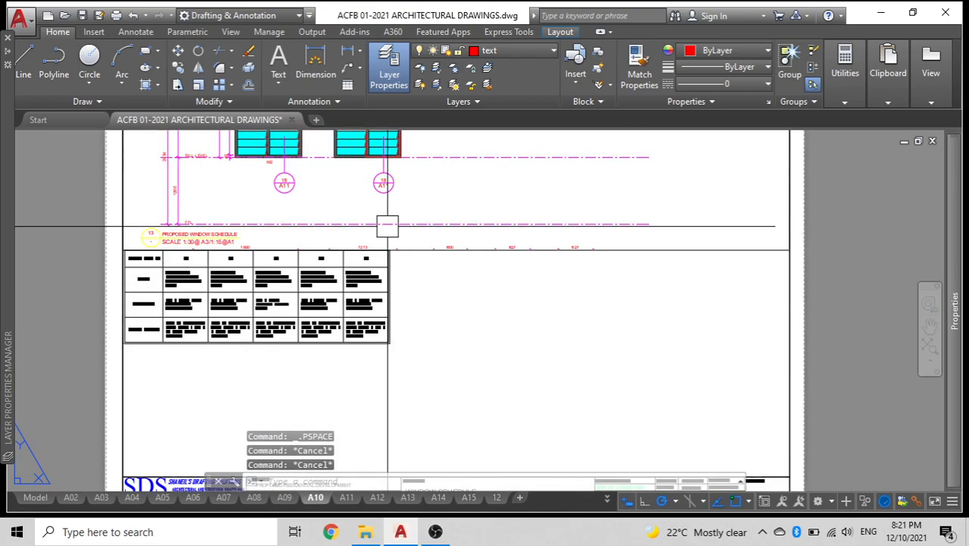
{"action": "scroll", "coordinate": [381, 223], "scroll_direction": "down", "scroll_amount": 4}
{"action": "middle_click_drag", "start_coordinate": [383, 228], "coordinate": [405, 285]}
{"action": "middle_click_drag", "start_coordinate": [624, 283], "coordinate": [552, 289]}
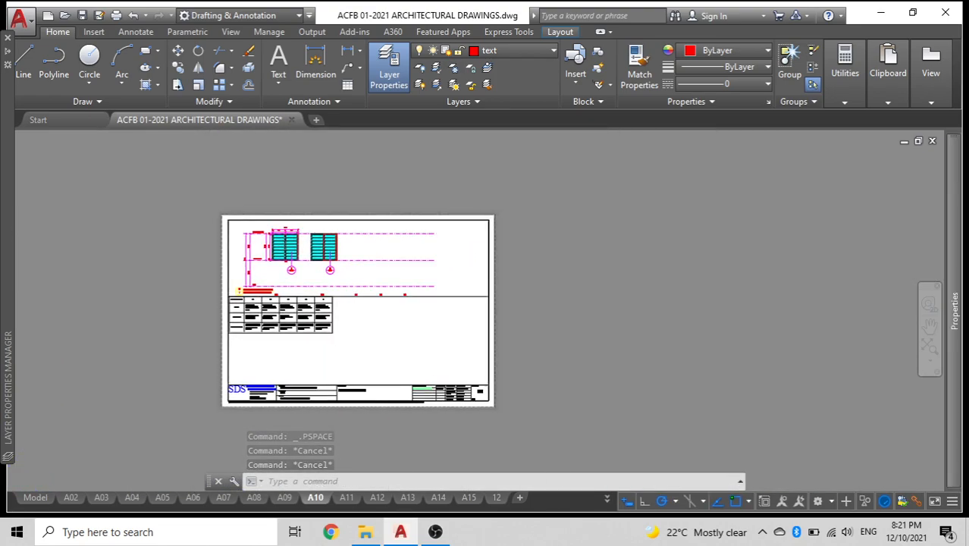